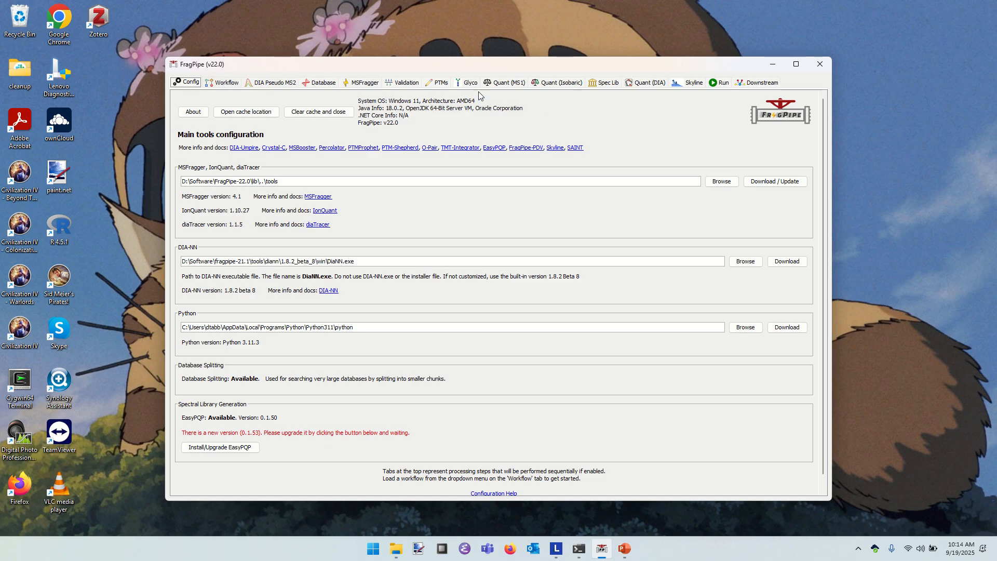
- Load the built-in LFQ-MBR workflow and confirm loading it
{"action": "left_click", "coordinate": [223, 84]}
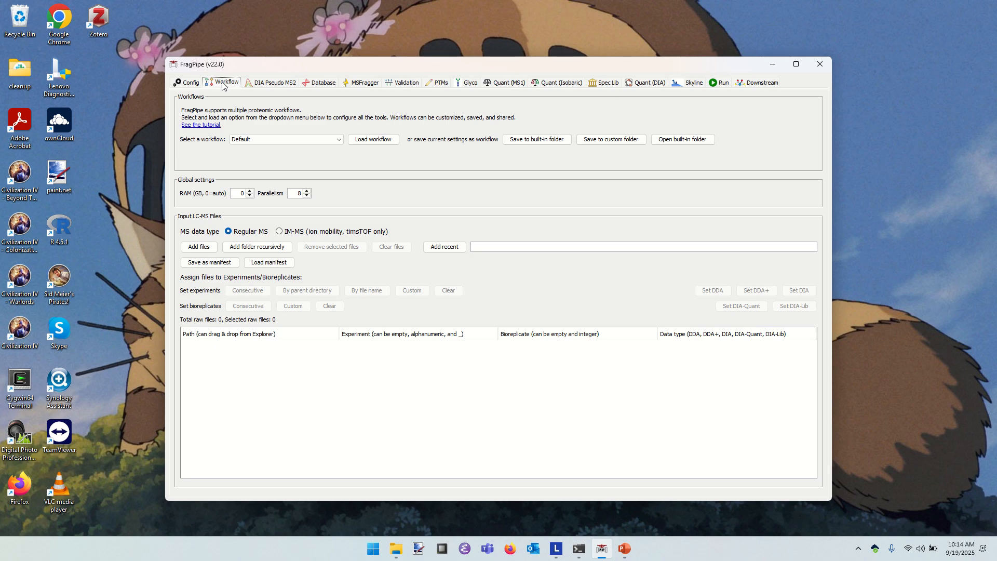
{"action": "left_click", "coordinate": [341, 140]}
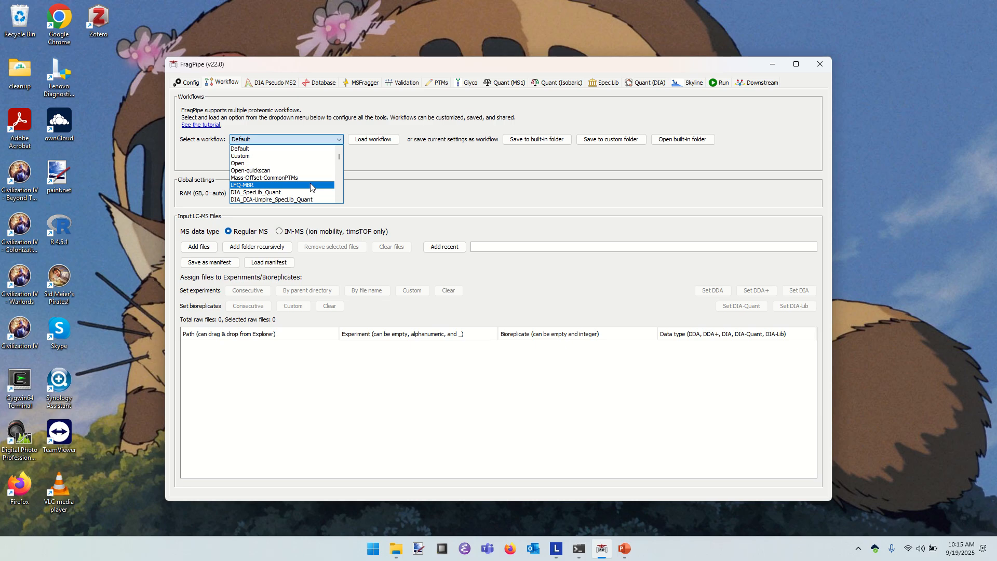
{"action": "left_click", "coordinate": [311, 186]}
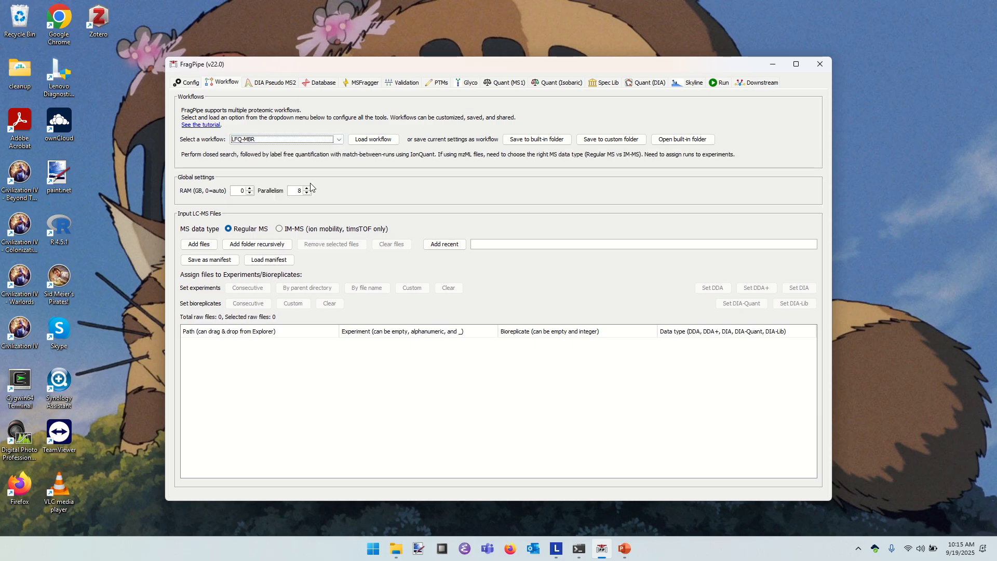
{"action": "left_click", "coordinate": [378, 141]}
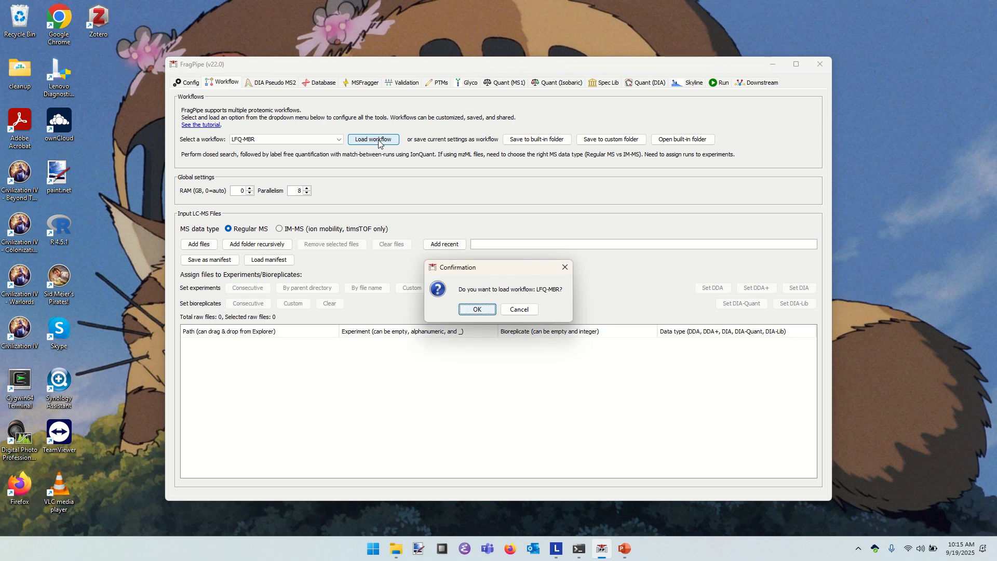
{"action": "left_click", "coordinate": [487, 310]}
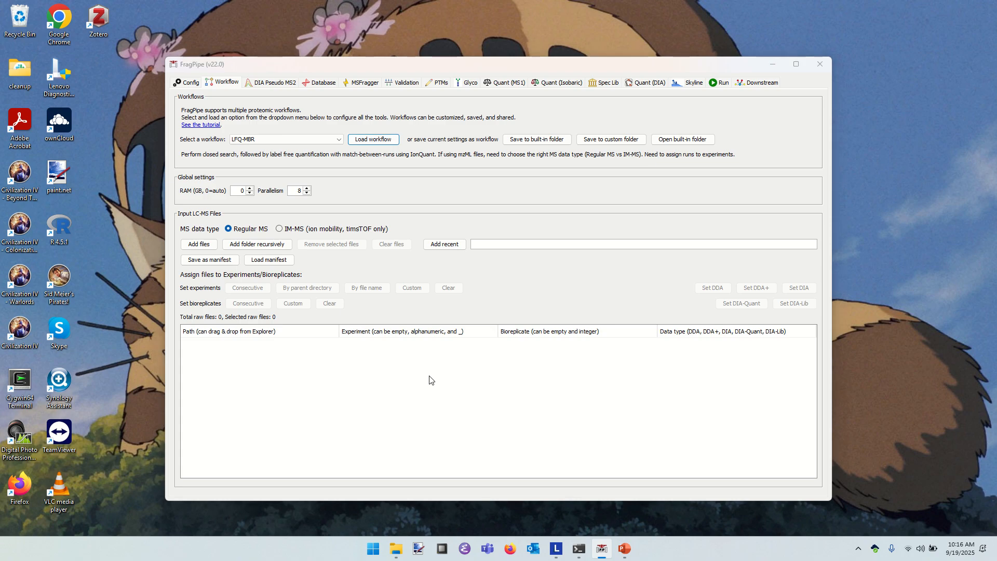
- Switch to File Explorer and extract DDA-mzMLs.zip from the PartA-Cohort-vs-Cohort-DDA-DIA folder into its own DDA-mzMLs folder, closing the extracted-files window
{"action": "key", "text": "alt+Tab"}
{"action": "key", "text": "alt+Tab"}
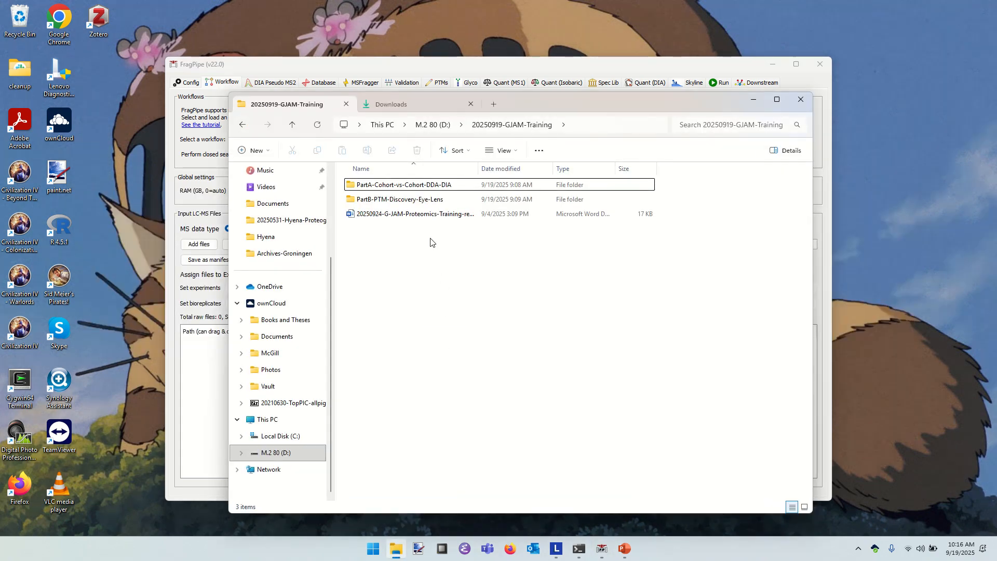
{"action": "double_click", "coordinate": [396, 186]}
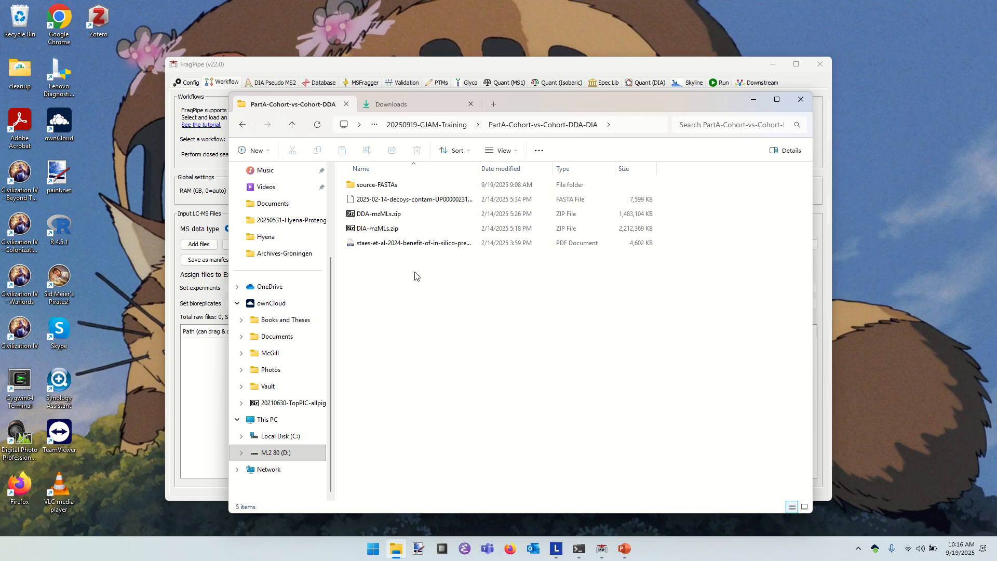
{"action": "right_click", "coordinate": [385, 217]}
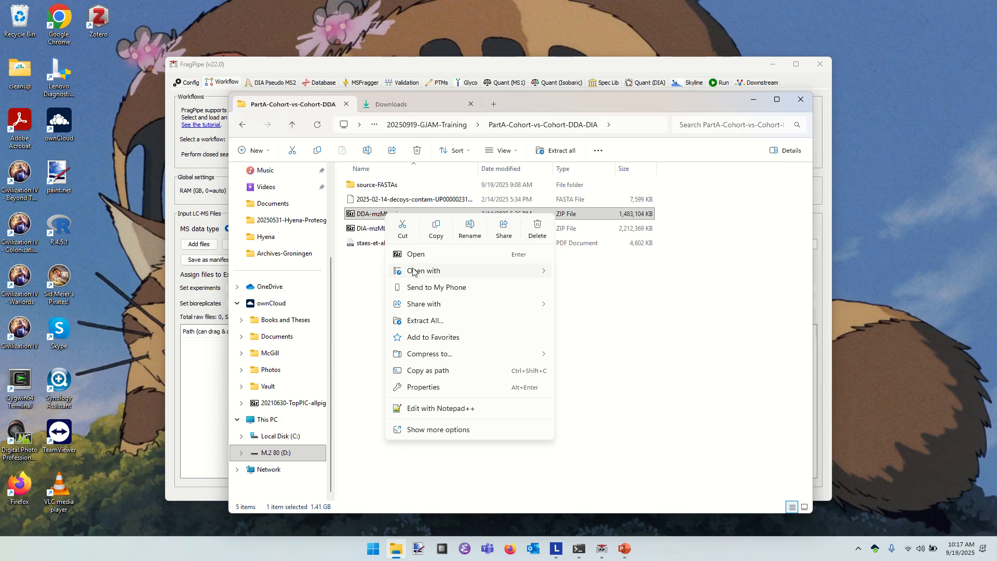
{"action": "left_click", "coordinate": [424, 322]}
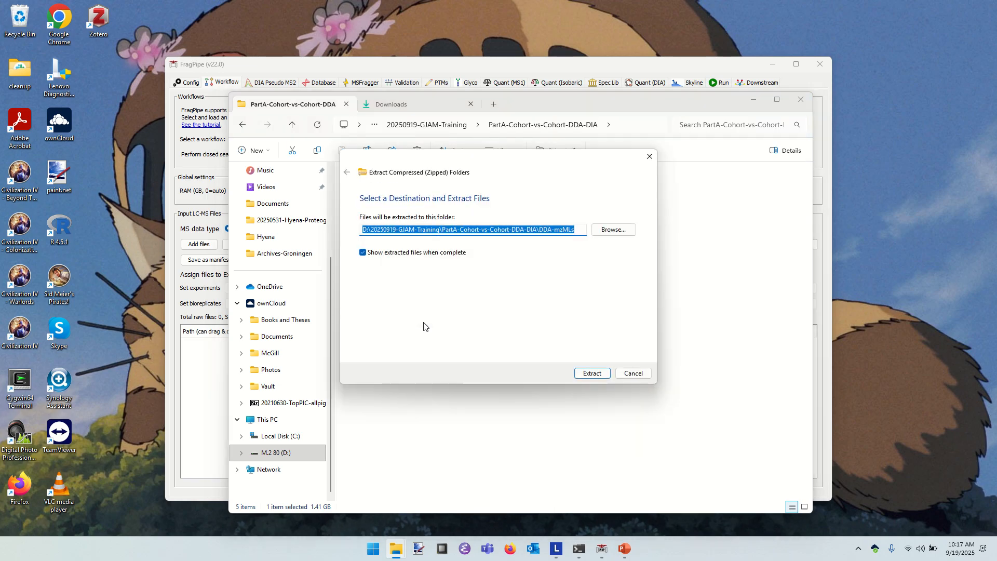
{"action": "left_click", "coordinate": [598, 374]}
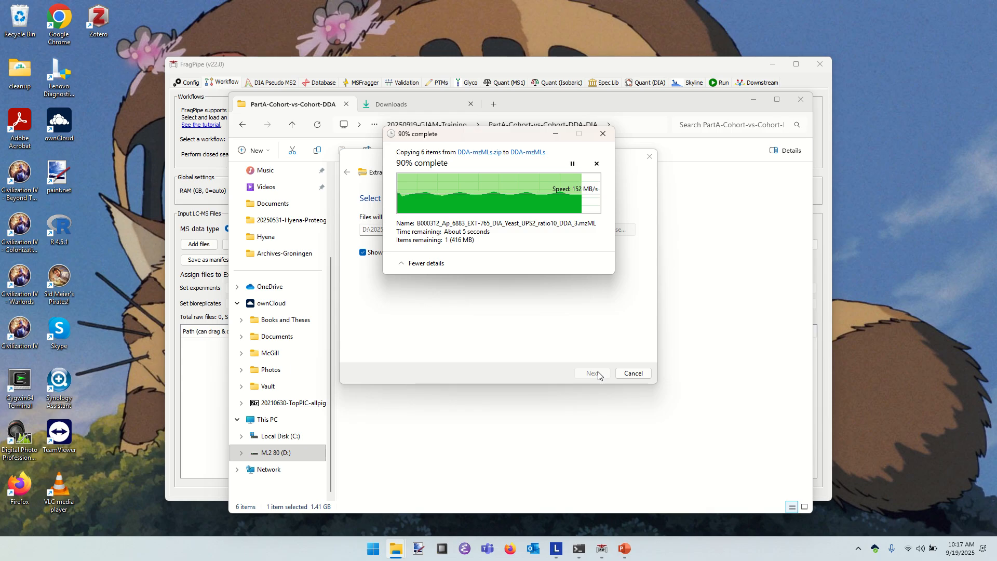
{"action": "left_click", "coordinate": [598, 372]}
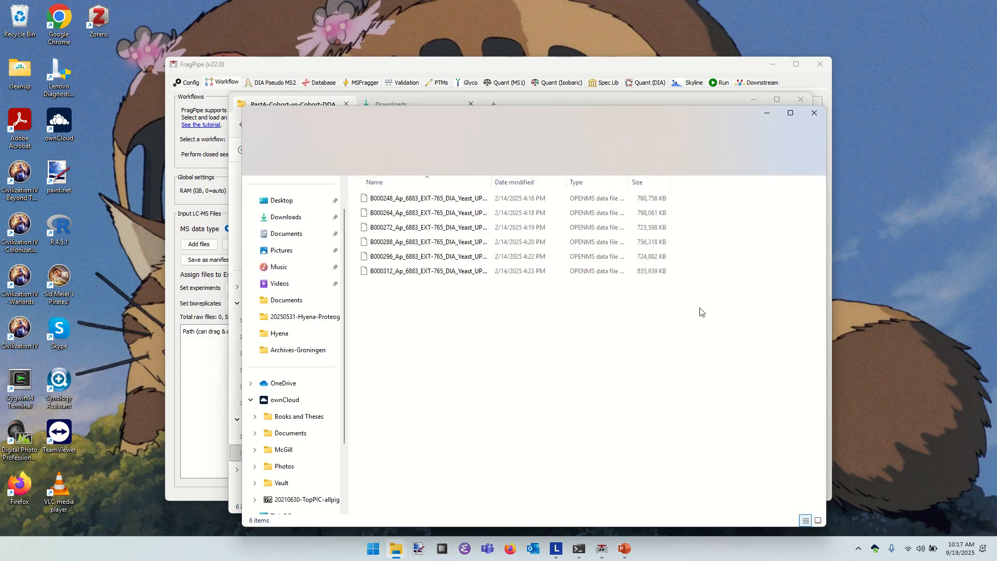
{"action": "left_click", "coordinate": [815, 114]}
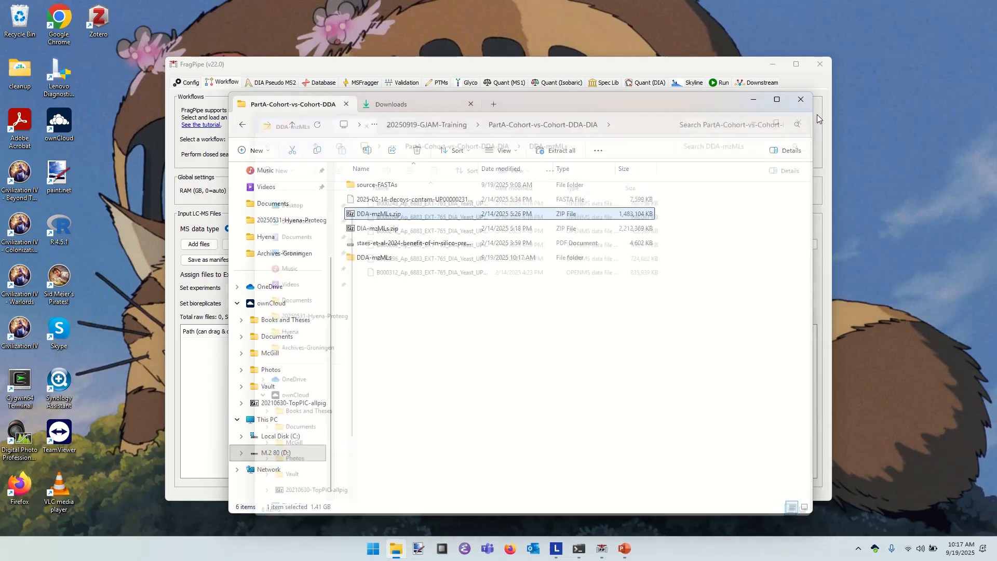
- Inspect the full file names in the extracted DDA-mzMLs folder by widening the name column, and return to FragPipe
{"action": "double_click", "coordinate": [371, 258]}
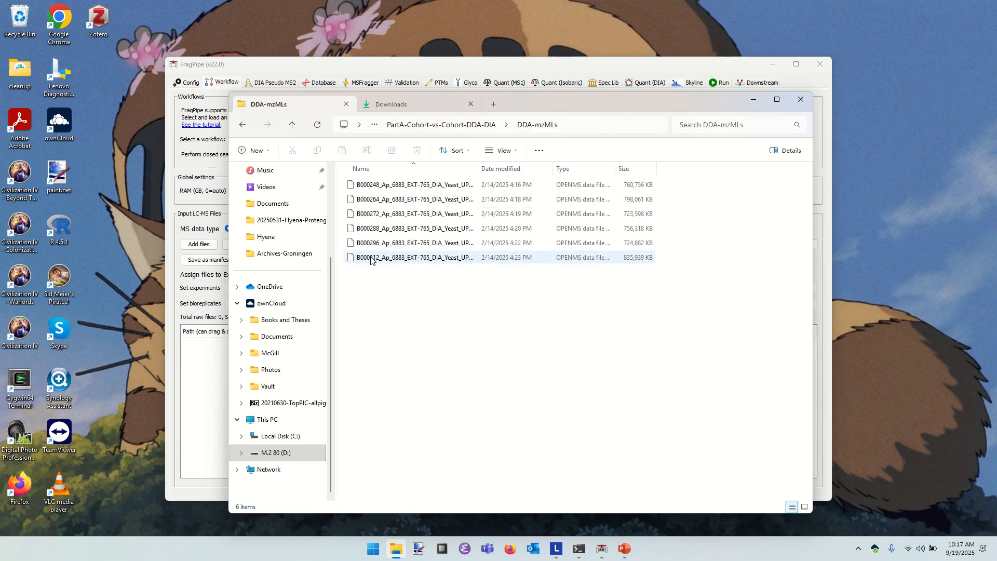
{"action": "double_click", "coordinate": [479, 168]}
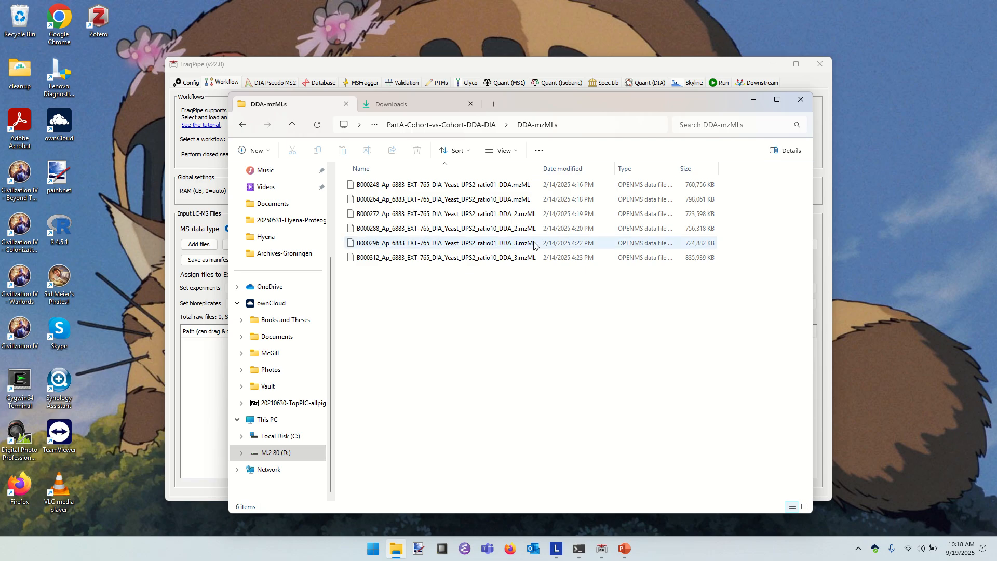
{"action": "left_click", "coordinate": [506, 67]}
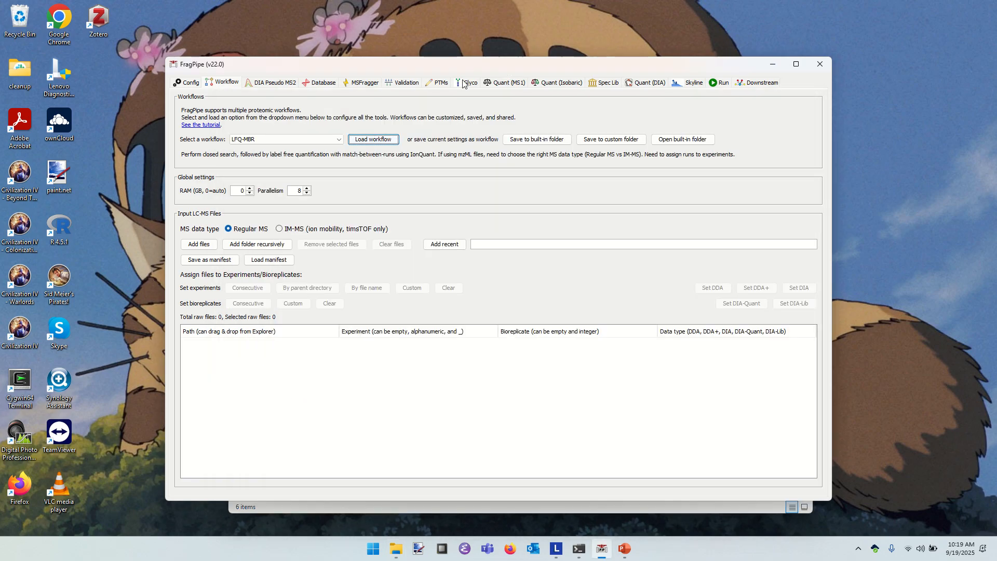
- Try to add the DDA-mzMLs folder from D:\20250919-GJAM-Training\PartA-Cohort-vs-Cohort-DDA-DIA as input without selecting individual files
{"action": "left_click", "coordinate": [196, 245]}
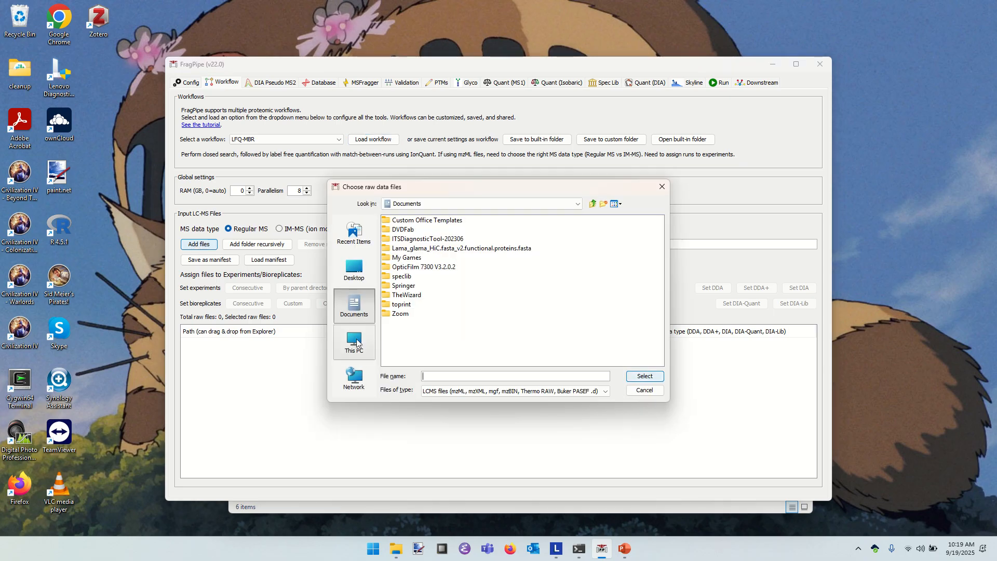
{"action": "left_click", "coordinate": [357, 343]}
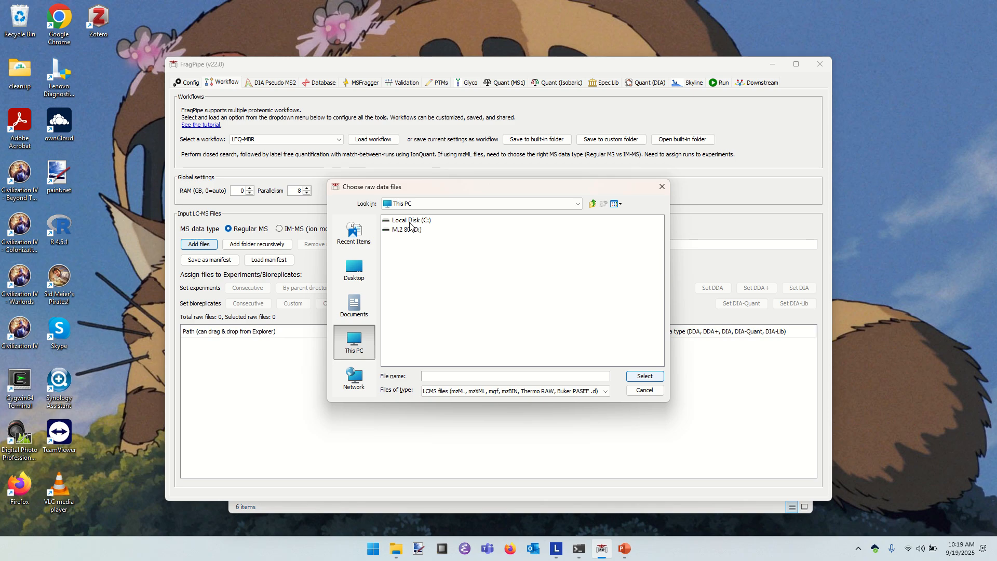
{"action": "double_click", "coordinate": [408, 230]}
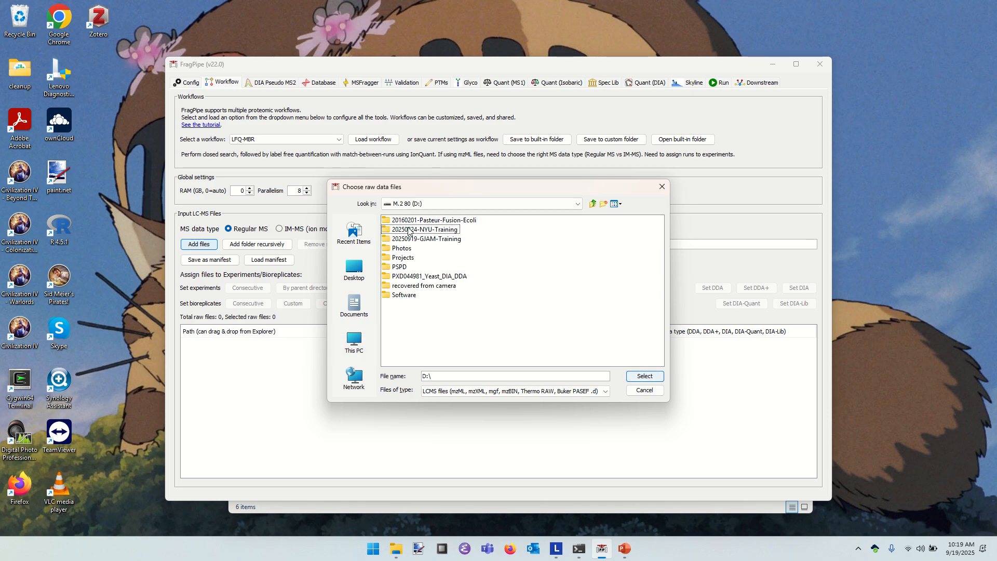
{"action": "double_click", "coordinate": [420, 239]}
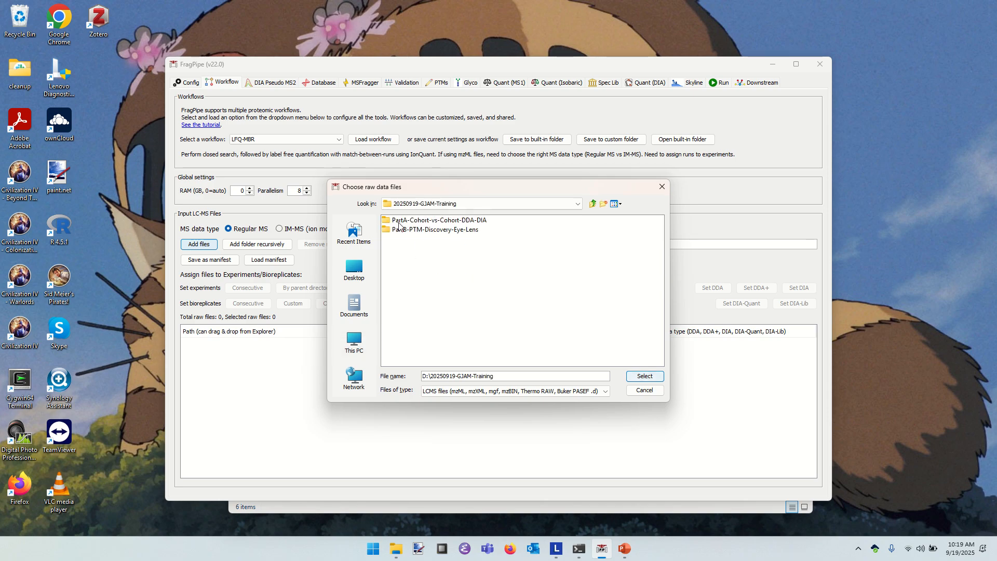
{"action": "double_click", "coordinate": [400, 224]}
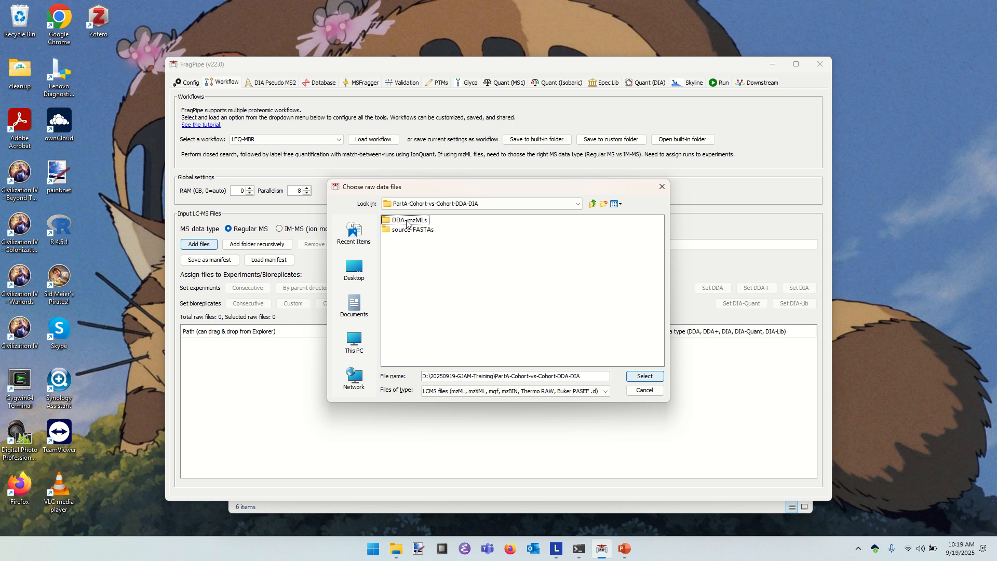
{"action": "double_click", "coordinate": [408, 224]}
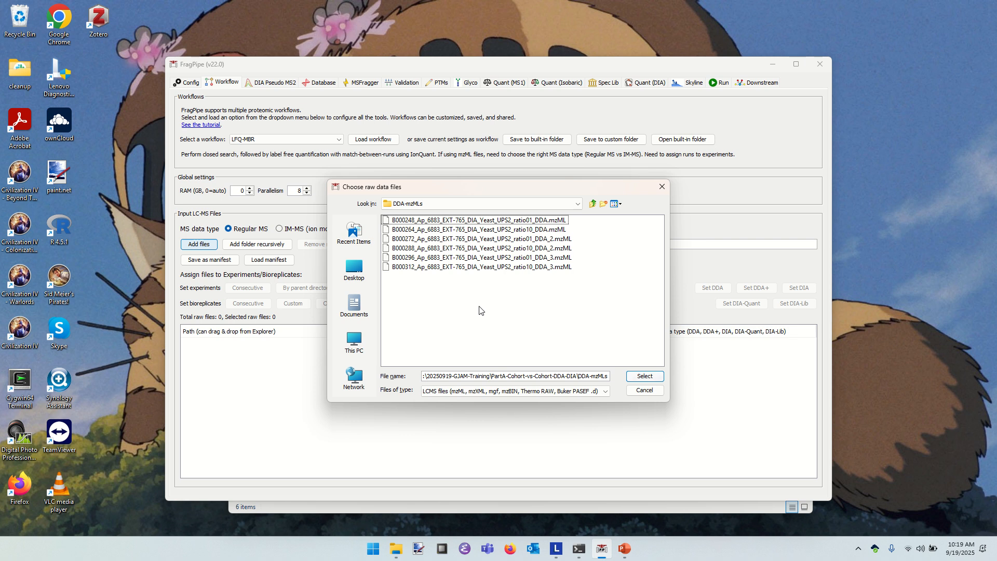
{"action": "left_click", "coordinate": [645, 376]}
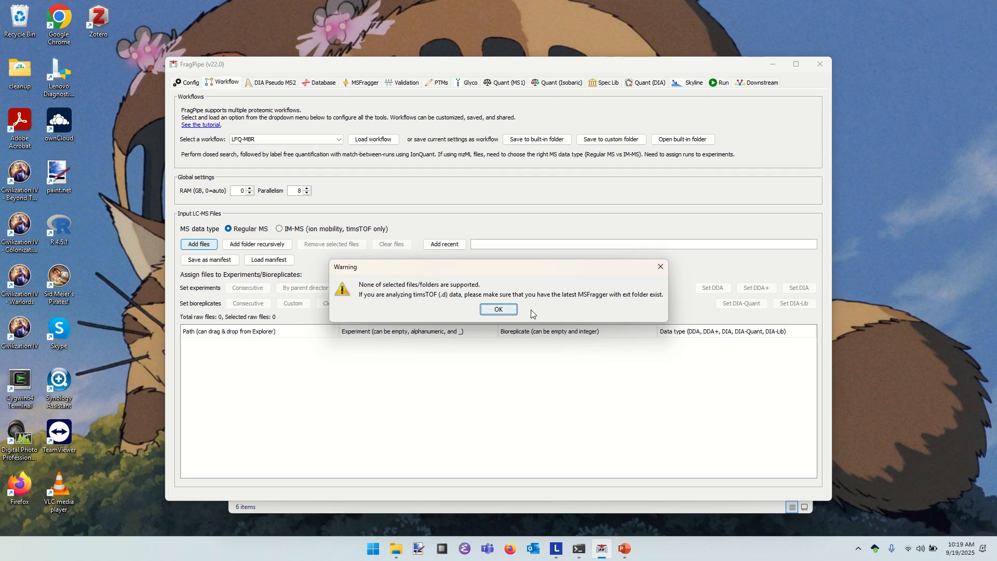
{"action": "left_click", "coordinate": [504, 311]}
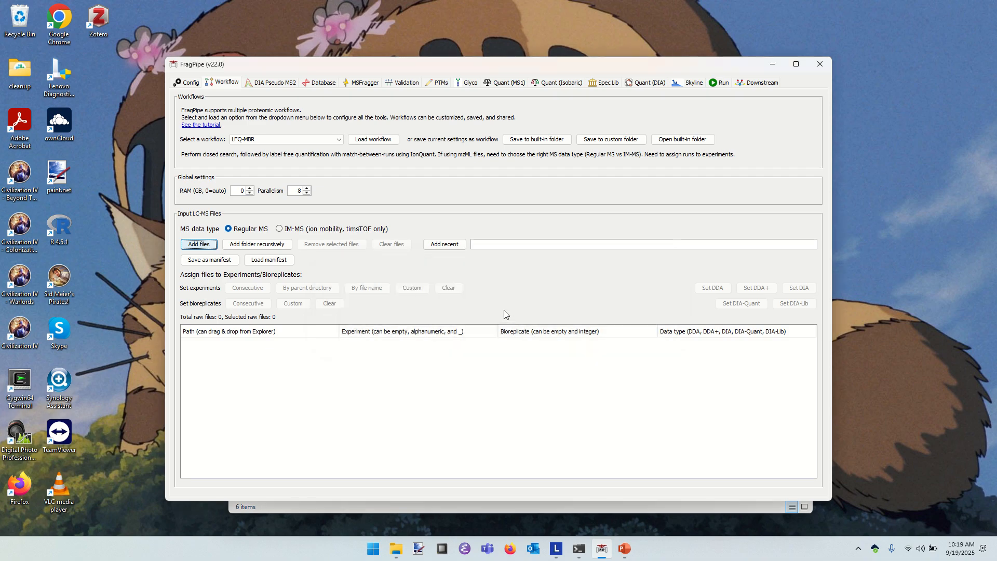
- Add all six mzML files from D:\20250919-GJAM-Training\PartA-Cohort-vs-Cohort-DDA-DIA\DDA-mzMLs as input LC-MS files
{"action": "left_click", "coordinate": [200, 245]}
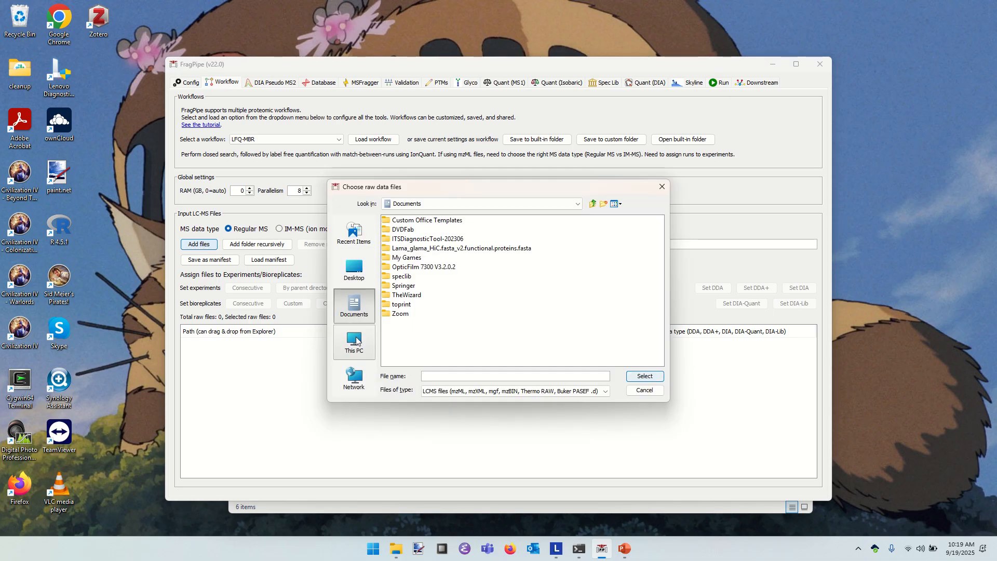
{"action": "left_click", "coordinate": [356, 341]}
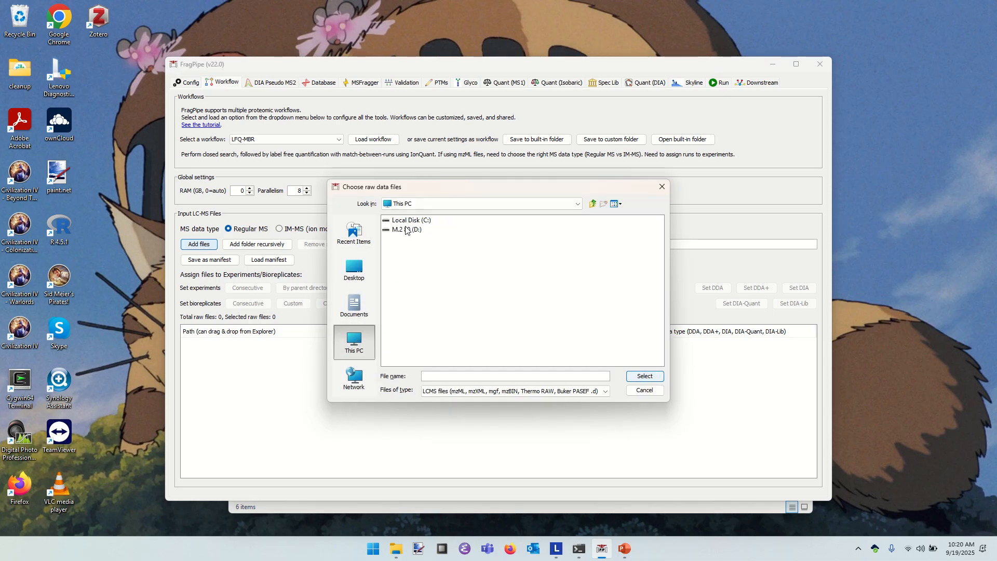
{"action": "double_click", "coordinate": [406, 230]}
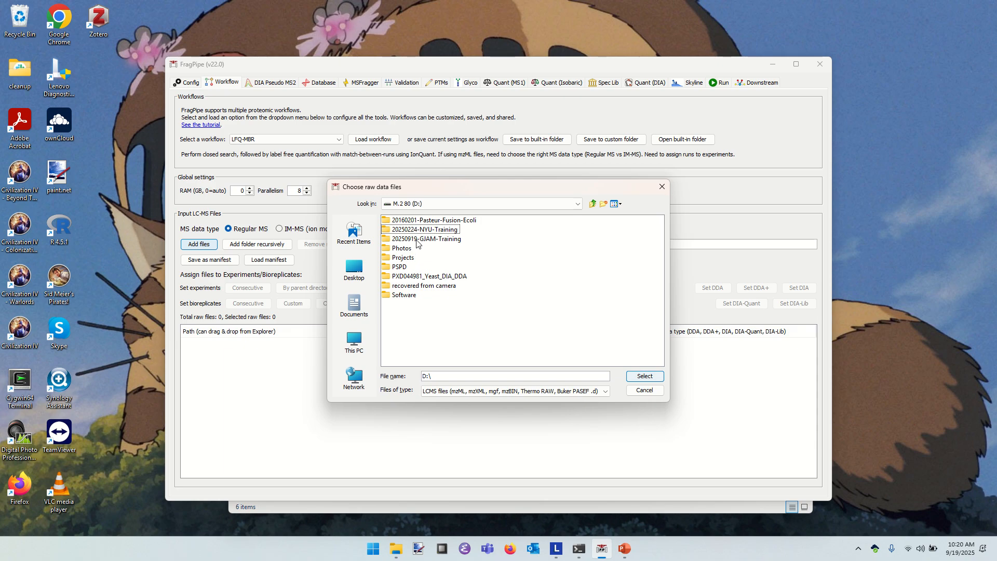
{"action": "double_click", "coordinate": [417, 240]}
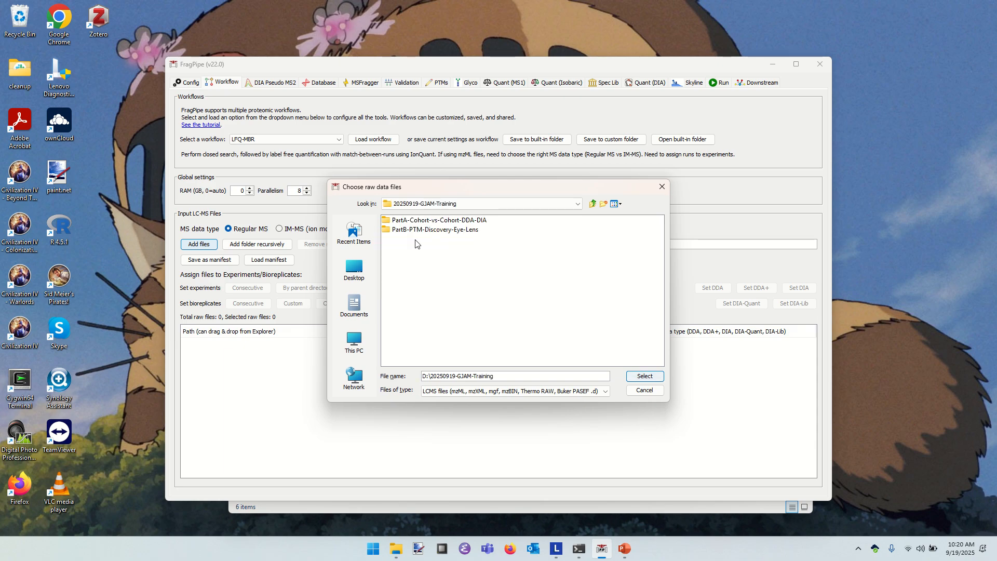
{"action": "double_click", "coordinate": [416, 221]}
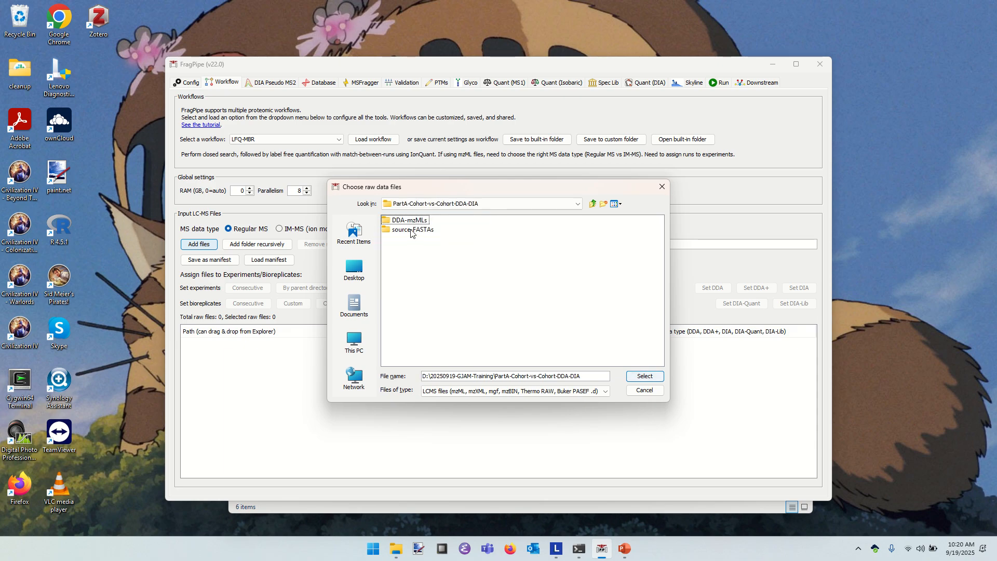
{"action": "double_click", "coordinate": [408, 220]}
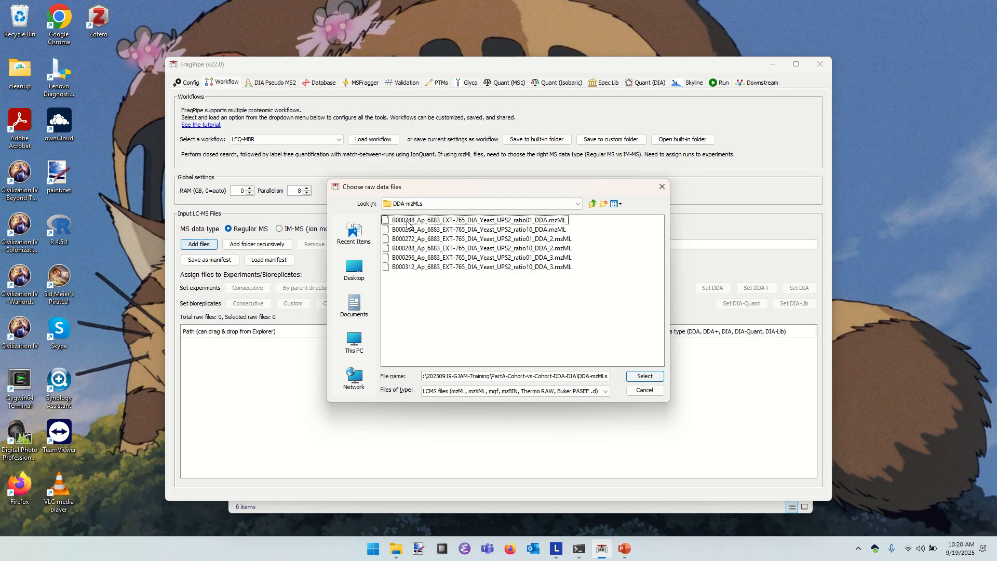
{"action": "key", "text": "ctrl+a"}
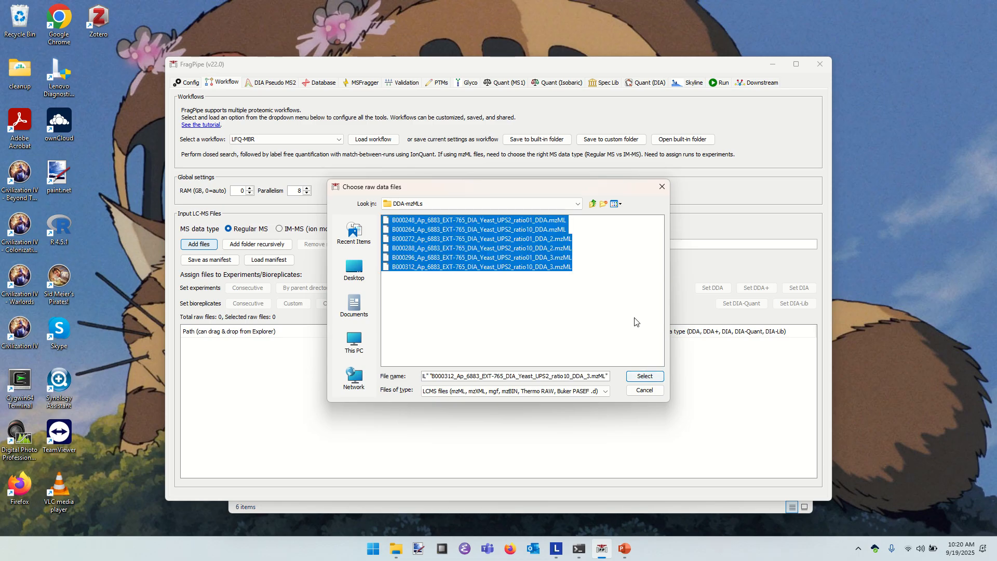
{"action": "left_click", "coordinate": [643, 377]}
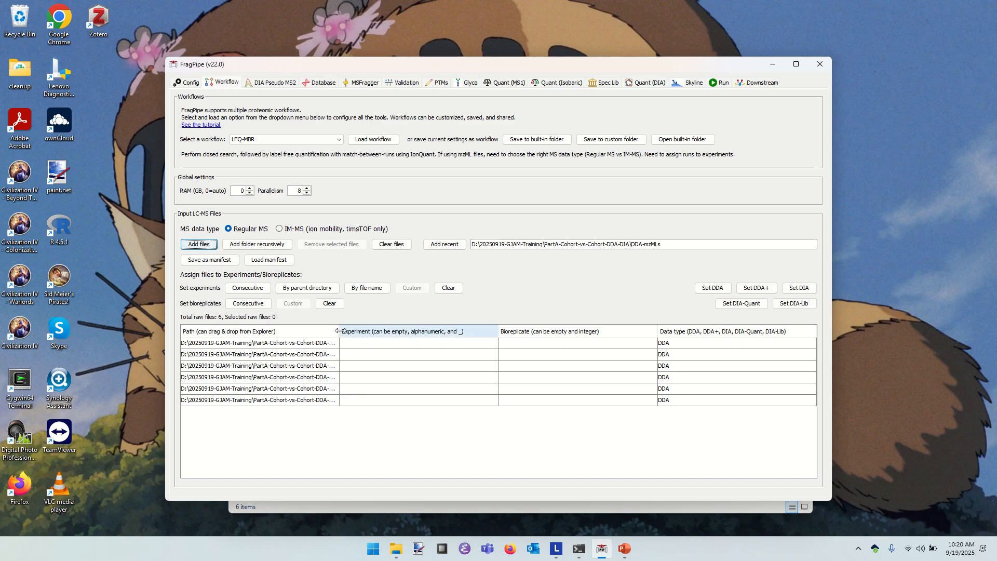
- Widen the path column and assign experiment One to the three ratio01 files and experiment Ten to the three ratio10 files
{"action": "left_click_drag", "start_coordinate": [340, 331], "coordinate": [526, 325]}
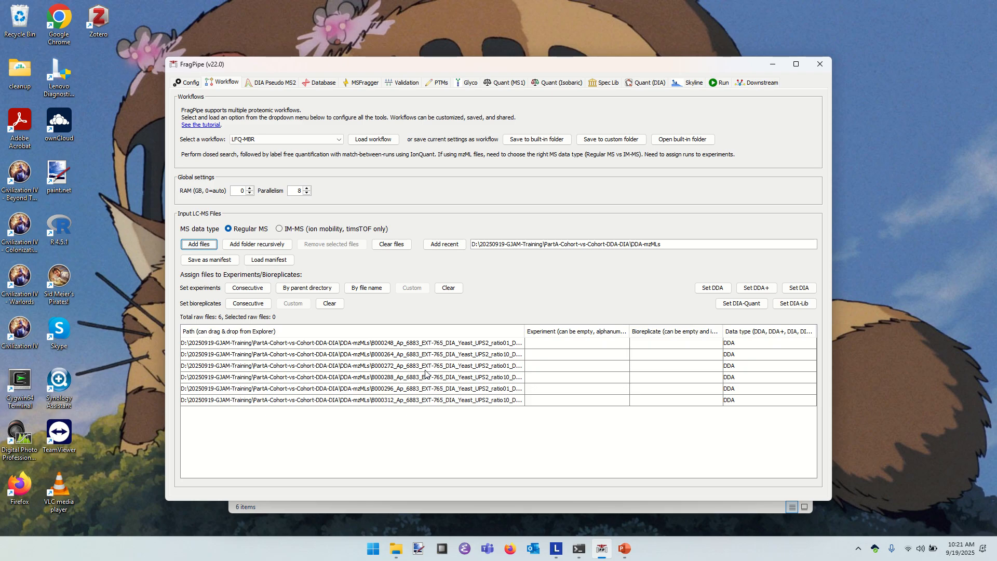
{"action": "double_click", "coordinate": [555, 344]}
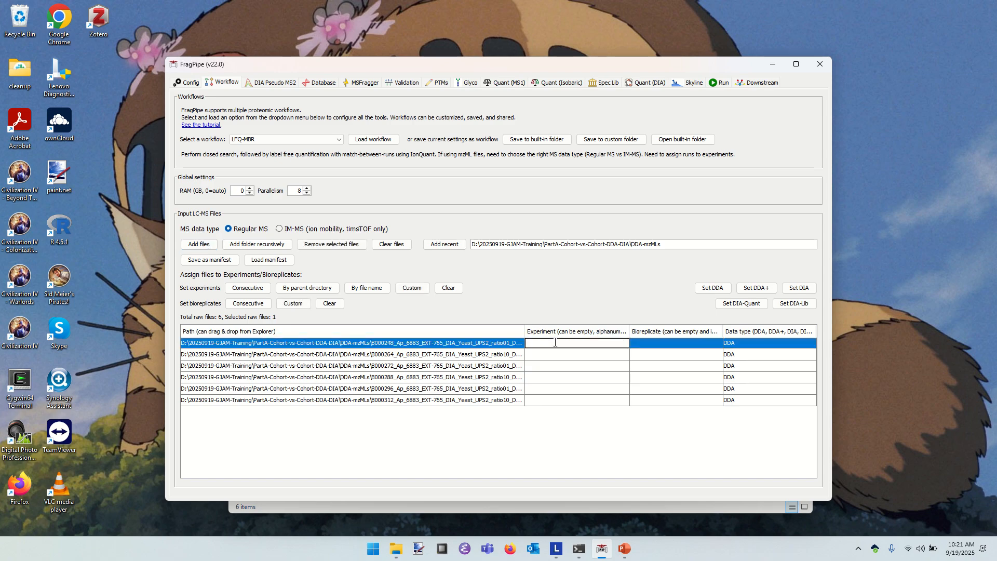
{"action": "type", "text": "One"}
{"action": "double_click", "coordinate": [549, 354]}
{"action": "type", "text": "Ten"}
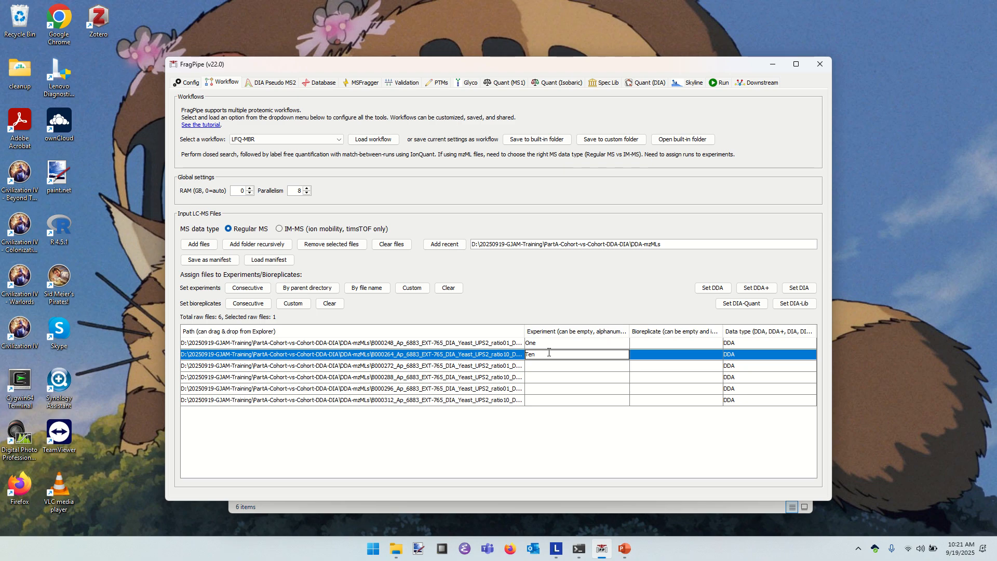
{"action": "double_click", "coordinate": [551, 368]}
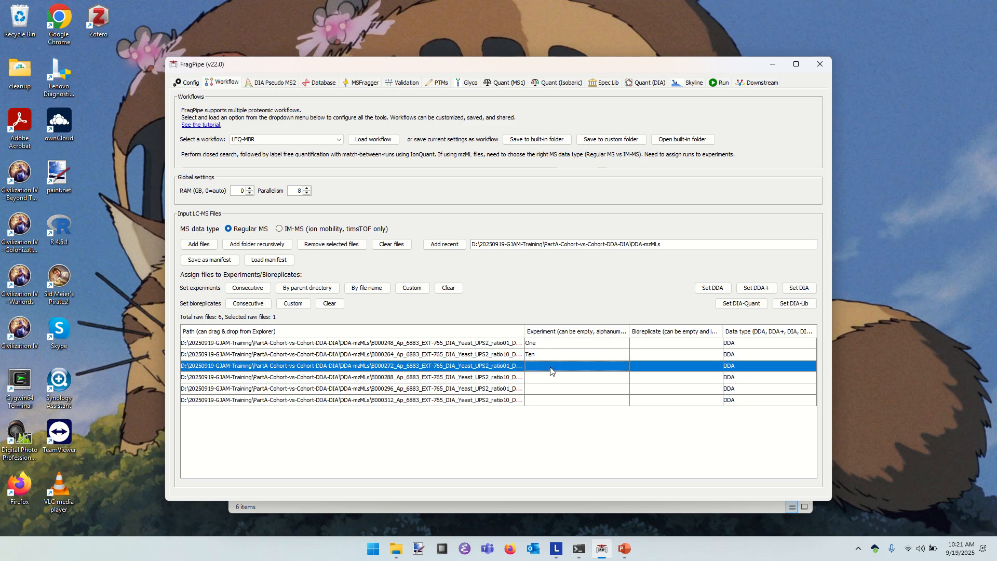
{"action": "type", "text": "One"}
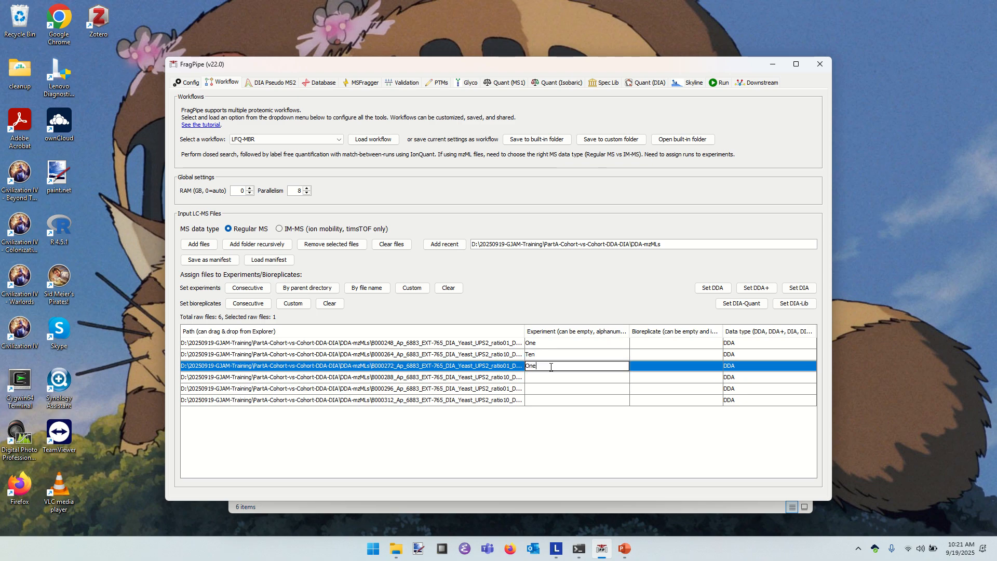
{"action": "double_click", "coordinate": [553, 378]}
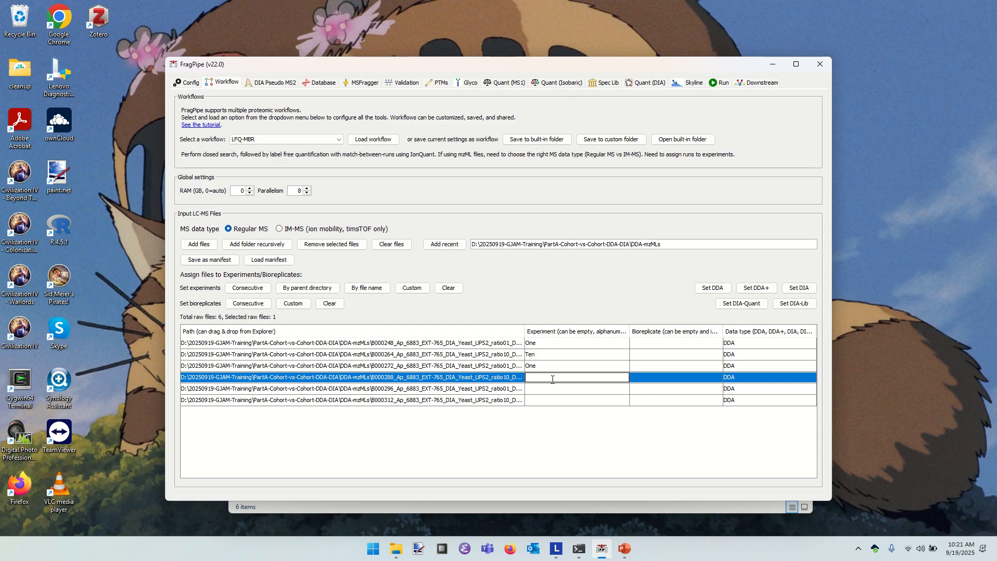
{"action": "type", "text": "Ten"}
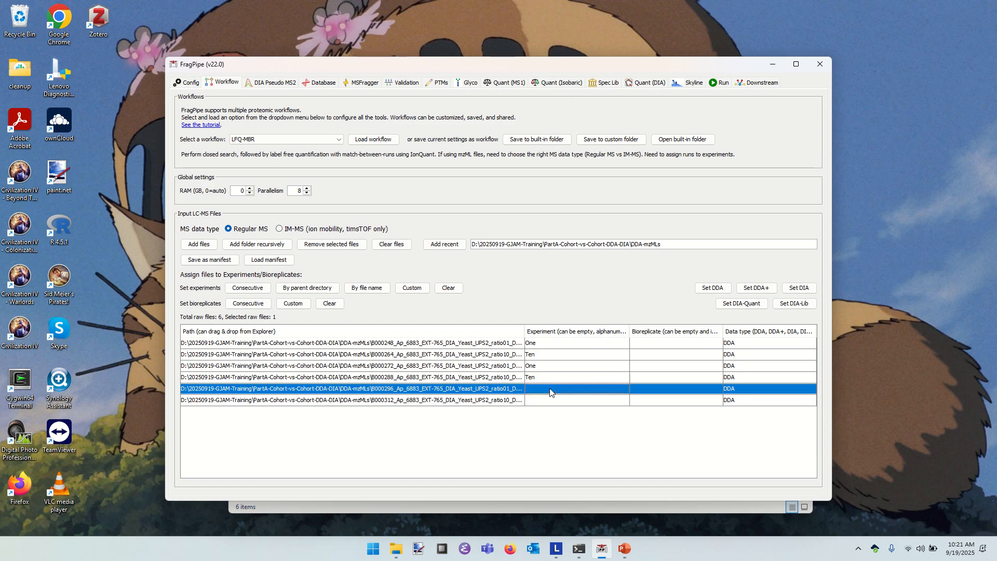
{"action": "double_click", "coordinate": [551, 389]}
{"action": "type", "text": "One"}
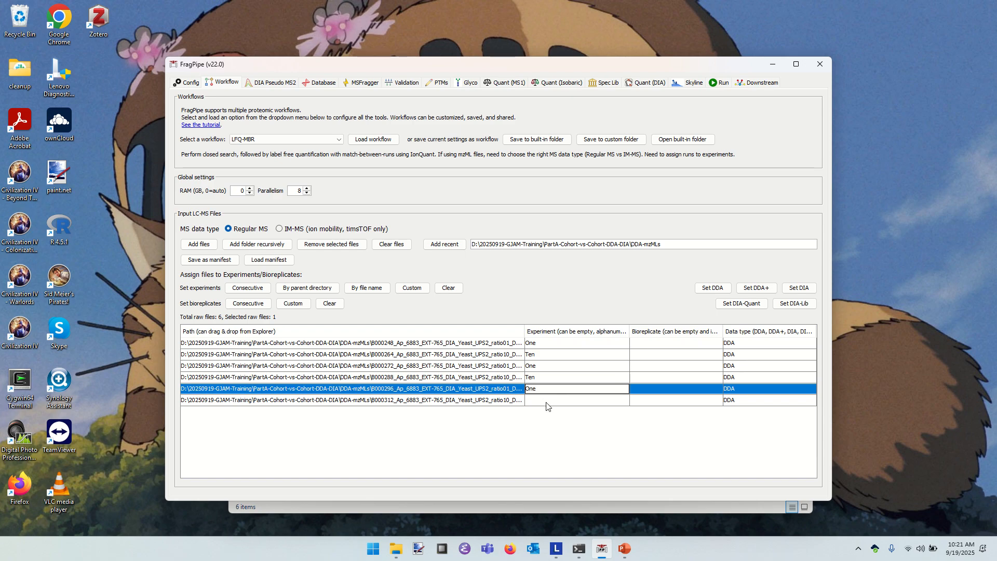
{"action": "double_click", "coordinate": [547, 401]}
{"action": "type", "text": "Ten"}
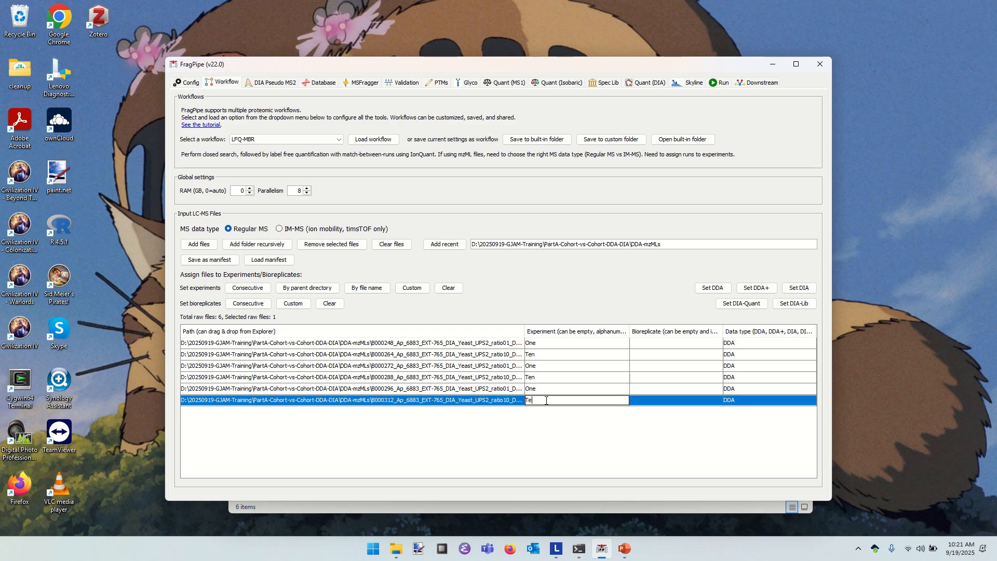
- Number the bioreplicates of the six input files consecutively from 1 to 6
{"action": "left_click", "coordinate": [665, 344]}
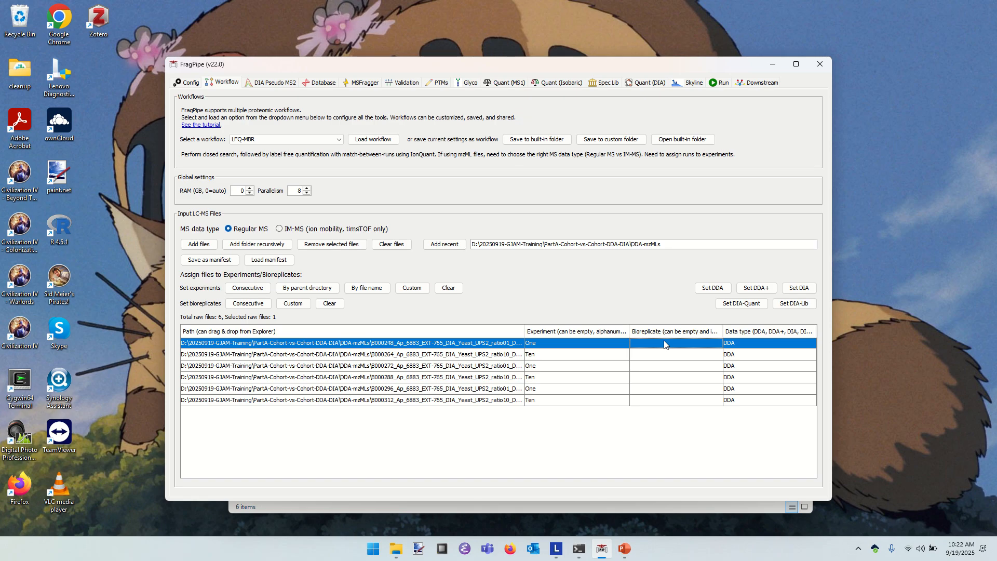
{"action": "double_click", "coordinate": [665, 345]}
{"action": "type", "text": "1"}
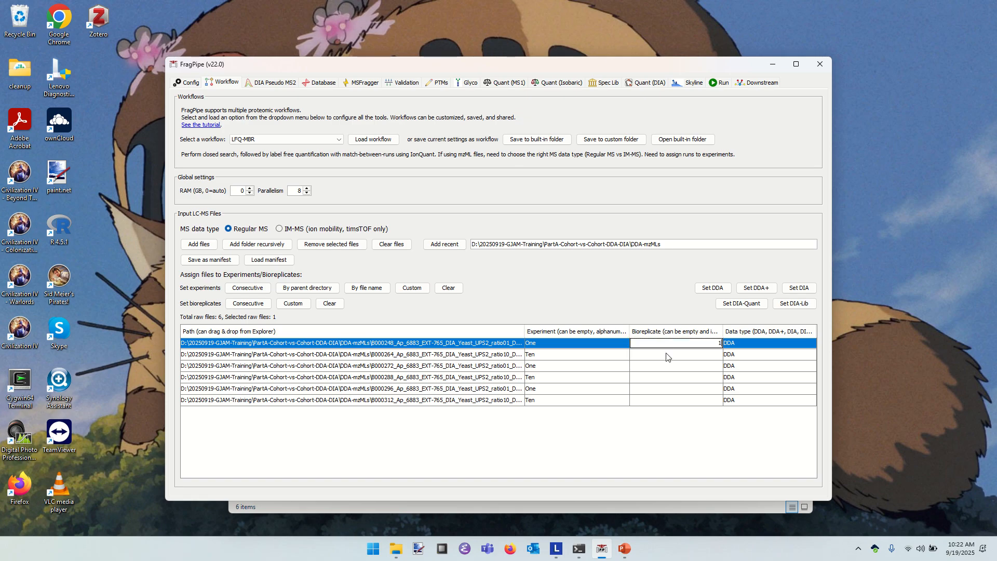
{"action": "left_click", "coordinate": [667, 354]}
{"action": "type", "text": "2"}
{"action": "left_click", "coordinate": [667, 368]}
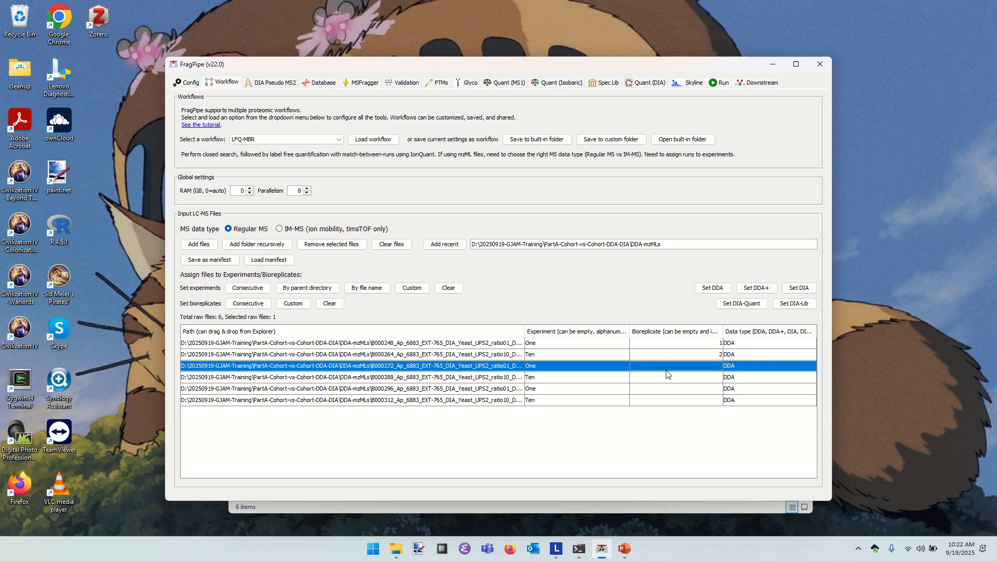
{"action": "type", "text": "3"}
{"action": "left_click", "coordinate": [665, 381]}
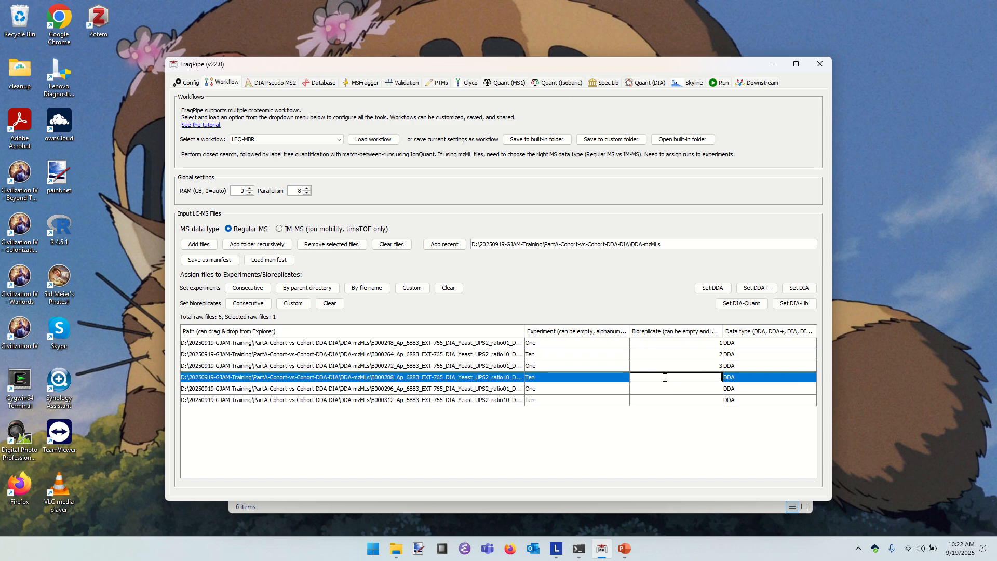
{"action": "type", "text": "4"}
{"action": "left_click", "coordinate": [663, 389]}
{"action": "type", "text": "5"}
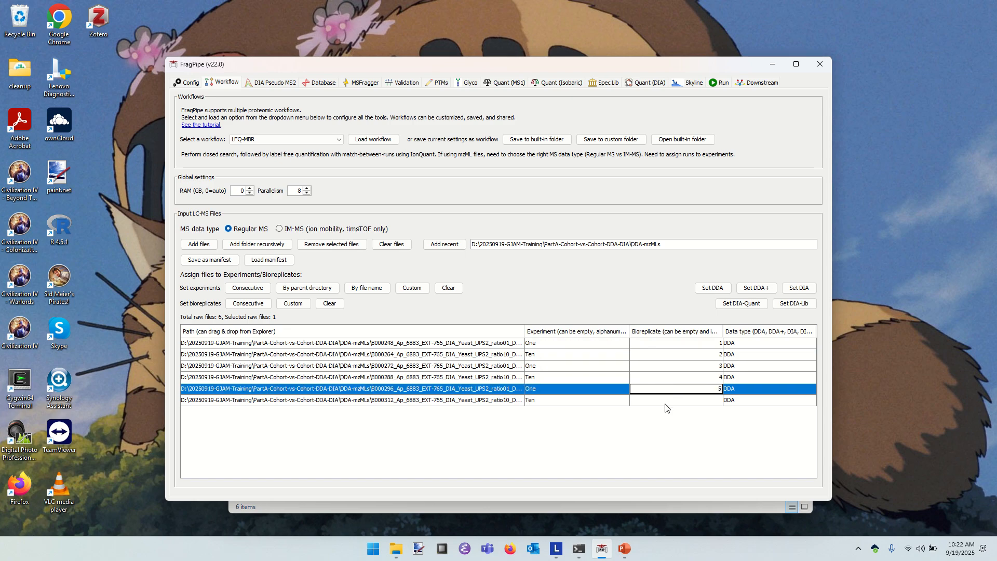
{"action": "left_click", "coordinate": [665, 401]}
{"action": "type", "text": "6"}
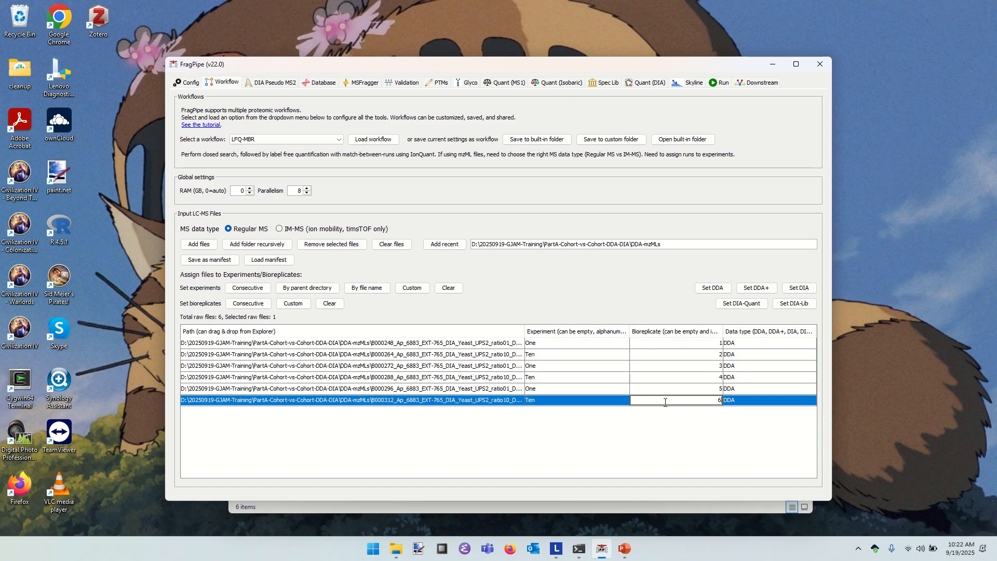
{"action": "left_click", "coordinate": [655, 358]}
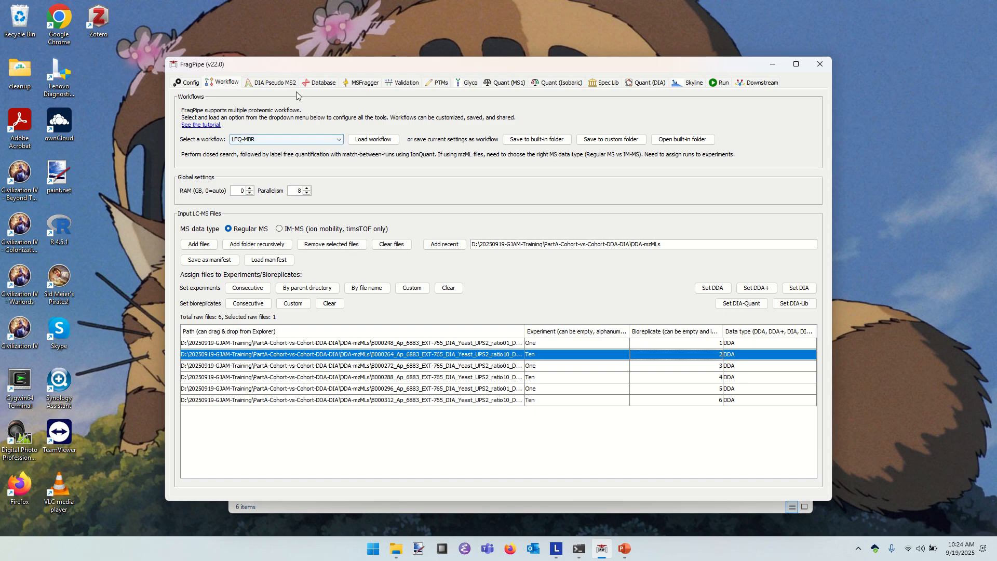
- Review the DIA Pseudo MS2 and Database settings, and locate 2025-02-14-decoys-contam-UP000002311-iRT-UPS.fasta in File Explorer's PartA-Cohort-vs-Cohort-DDA-DIA folder with full names shown
{"action": "left_click", "coordinate": [265, 83]}
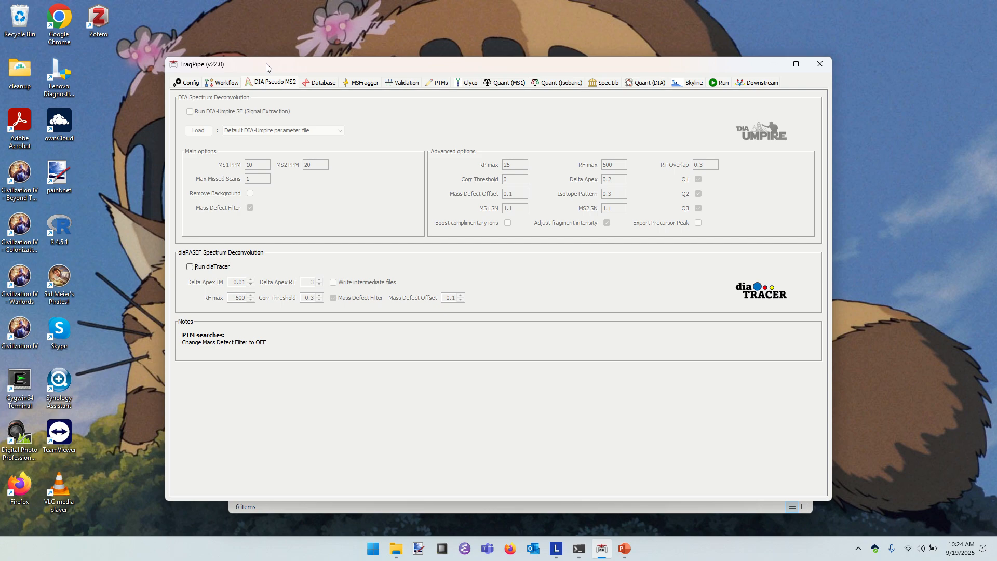
{"action": "left_click", "coordinate": [323, 83]}
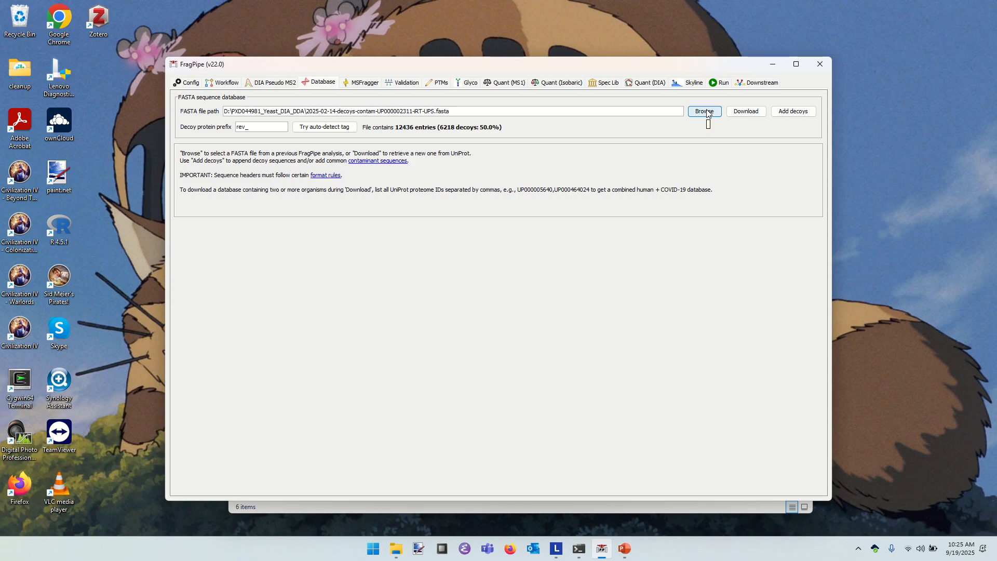
{"action": "key", "text": "alt+Tab"}
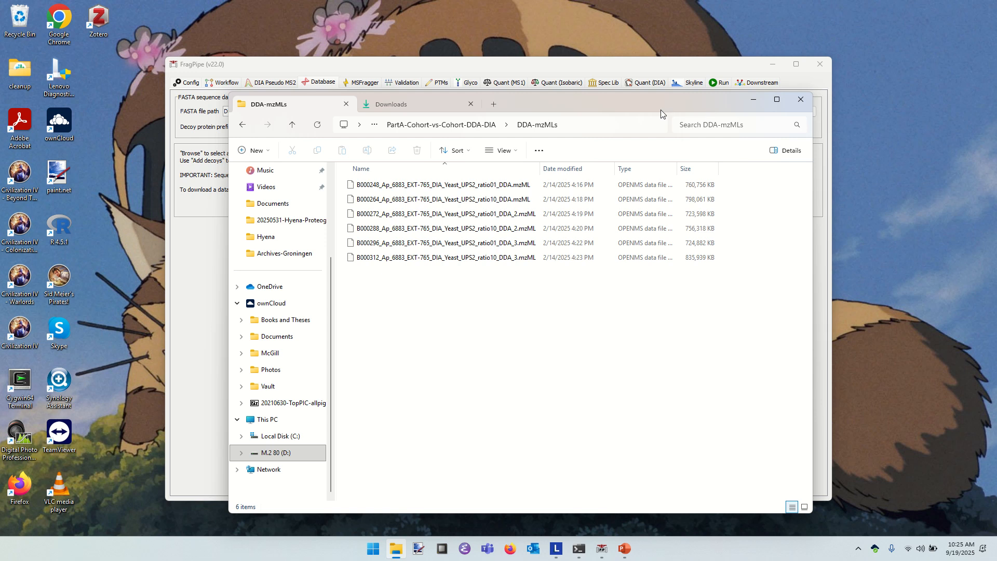
{"action": "left_click", "coordinate": [466, 125]}
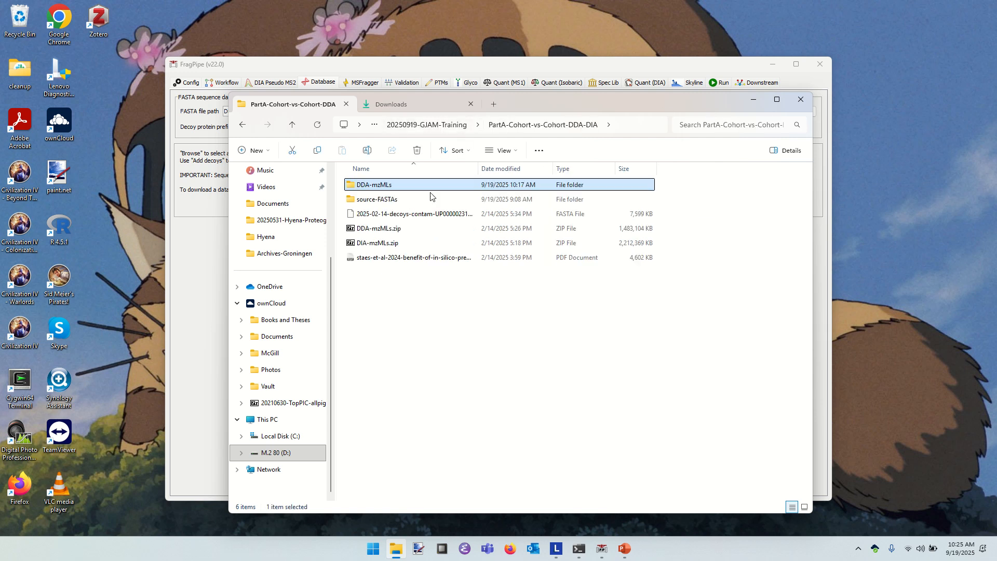
{"action": "left_click", "coordinate": [412, 217]}
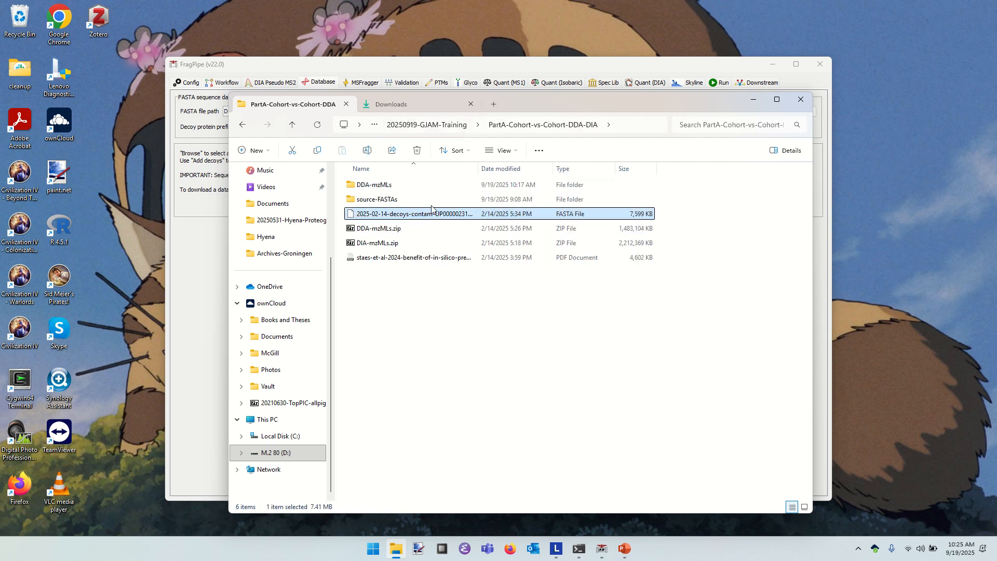
{"action": "double_click", "coordinate": [478, 169]}
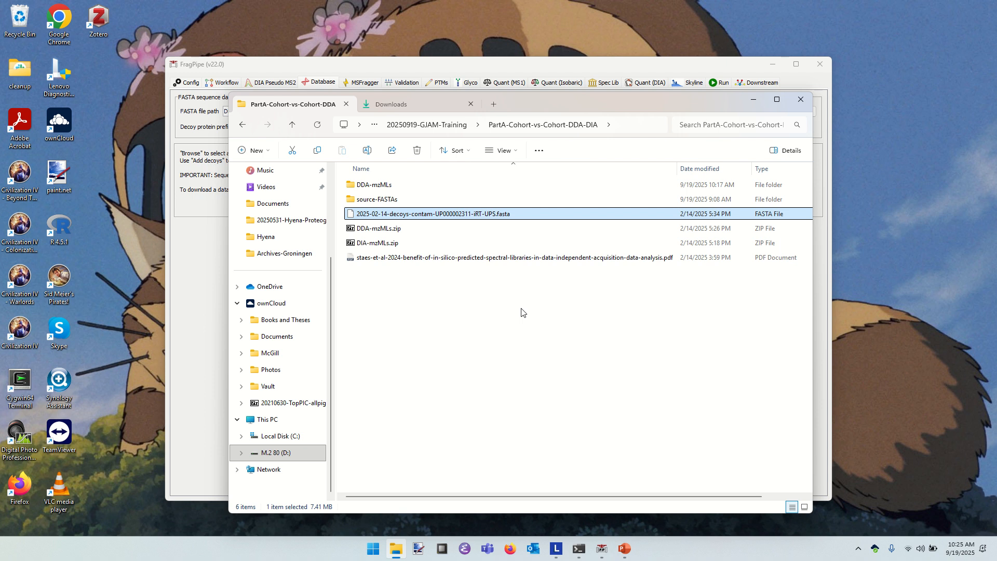
- Start GNU Emacs and open 2025-02-14-decoys-contam-UP000002311-iRT-UPS.fasta from File Explorer in it, in a maximized window
{"action": "left_click", "coordinate": [465, 550]}
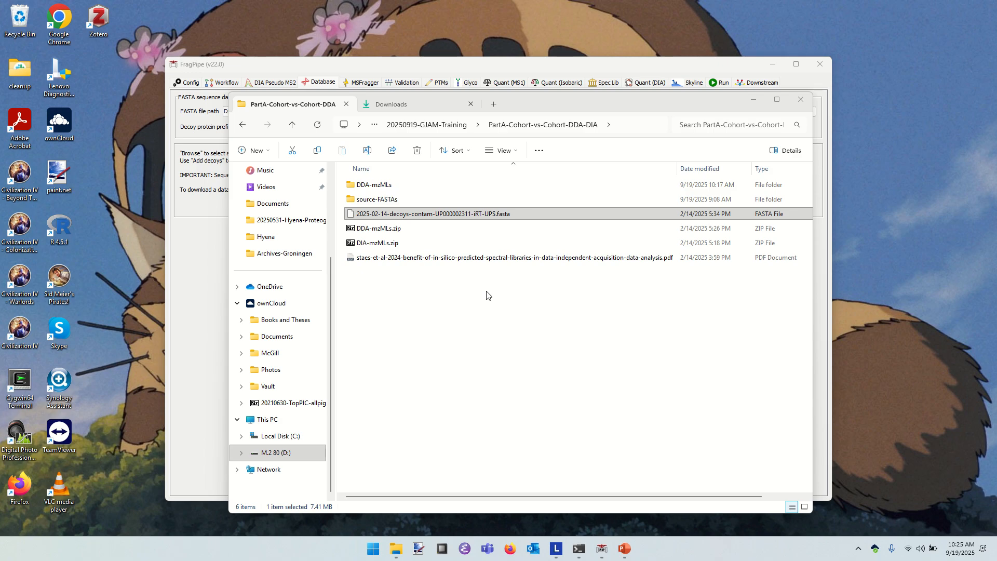
{"action": "left_click", "coordinate": [473, 286]}
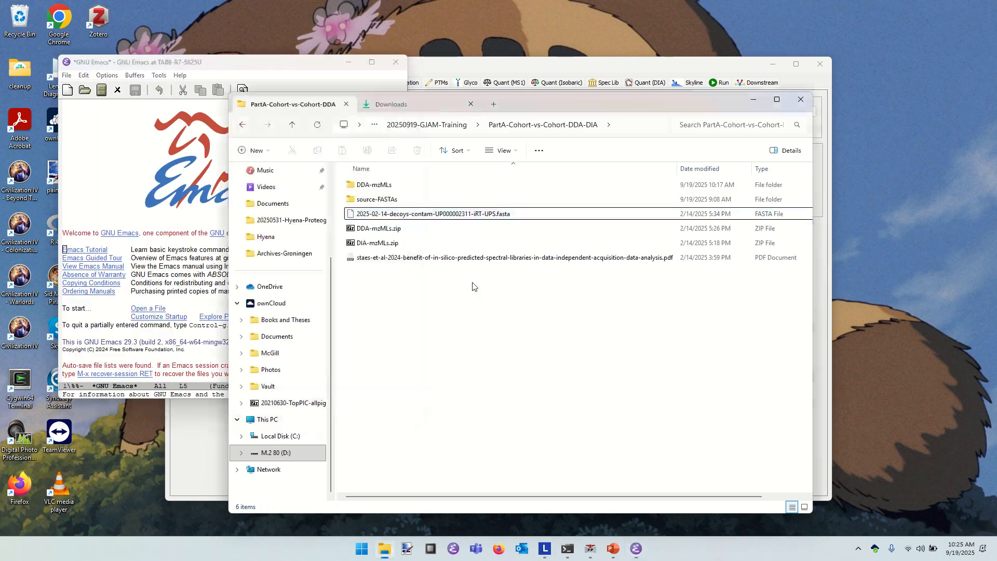
{"action": "left_click_drag", "start_coordinate": [434, 217], "coordinate": [220, 239]}
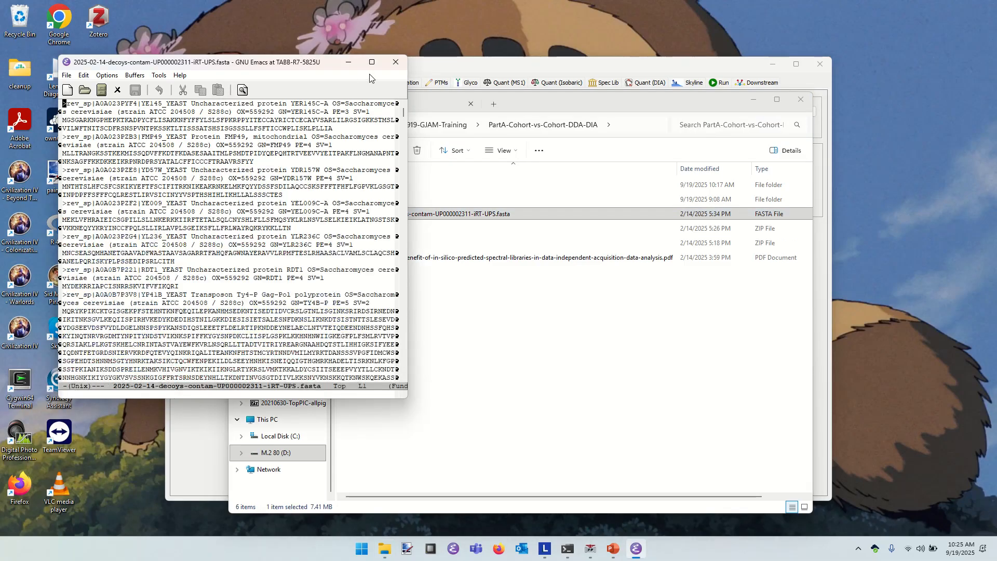
{"action": "left_click", "coordinate": [372, 62]}
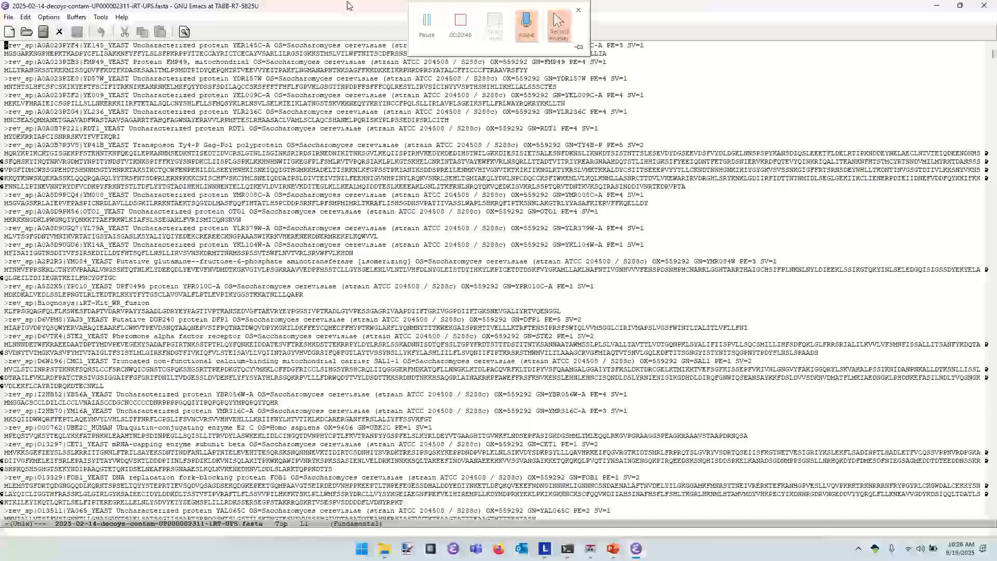
- Set the Emacs default font to Consolas Regular, size 18
{"action": "left_click", "coordinate": [48, 17]}
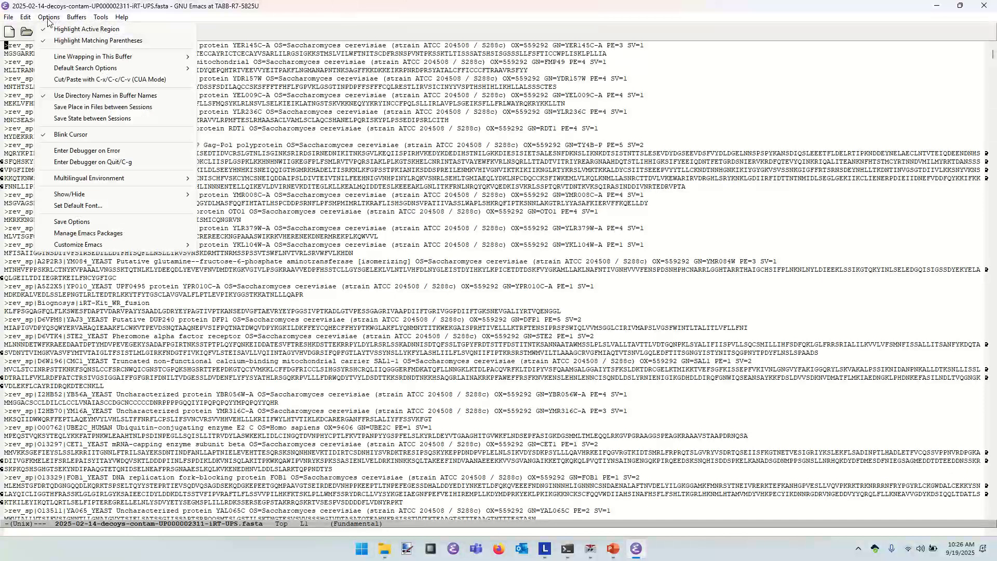
{"action": "left_click", "coordinate": [75, 207]}
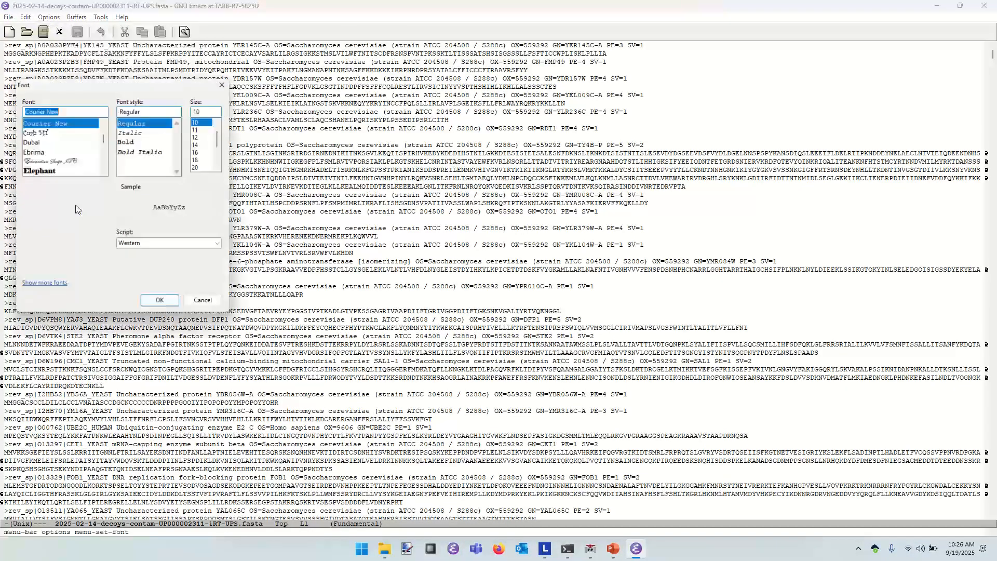
{"action": "type", "text": "Consolas"}
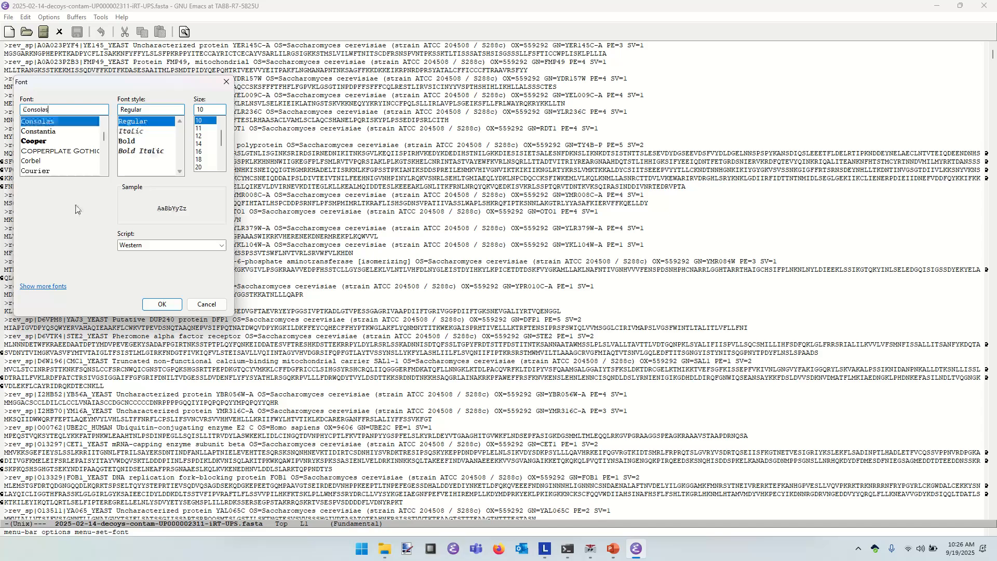
{"action": "left_click", "coordinate": [206, 160]}
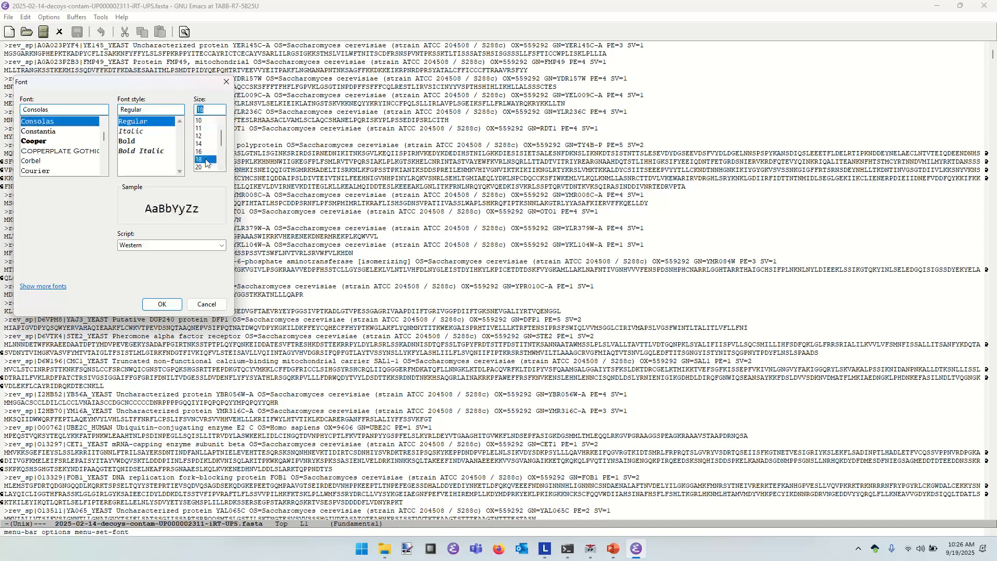
{"action": "left_click", "coordinate": [165, 305]}
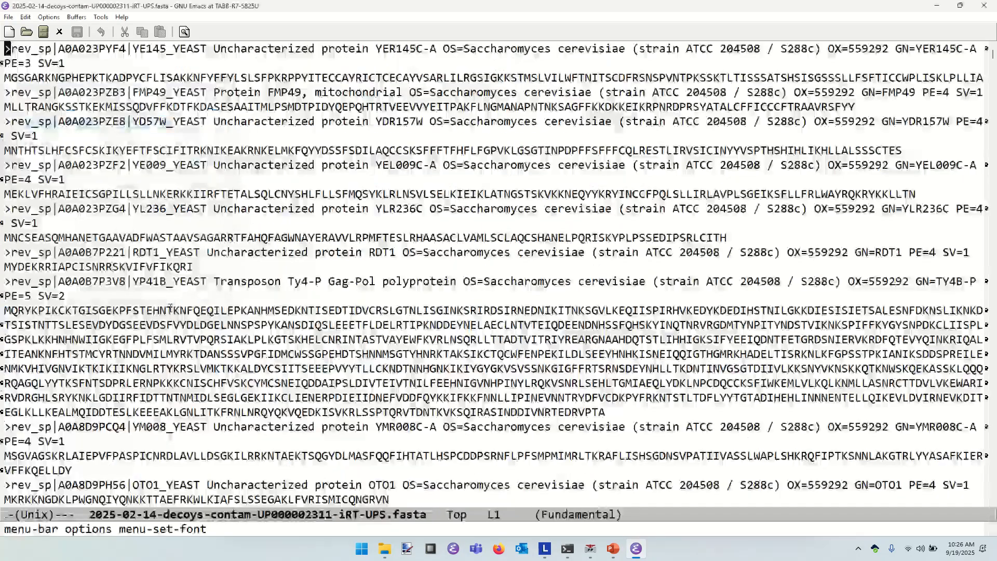
- Examine the decoy protein entries in the FASTA file in a restored, widened Emacs window, and return to File Explorer
{"action": "scroll", "coordinate": [170, 308], "scroll_direction": "down", "scroll_amount": 7}
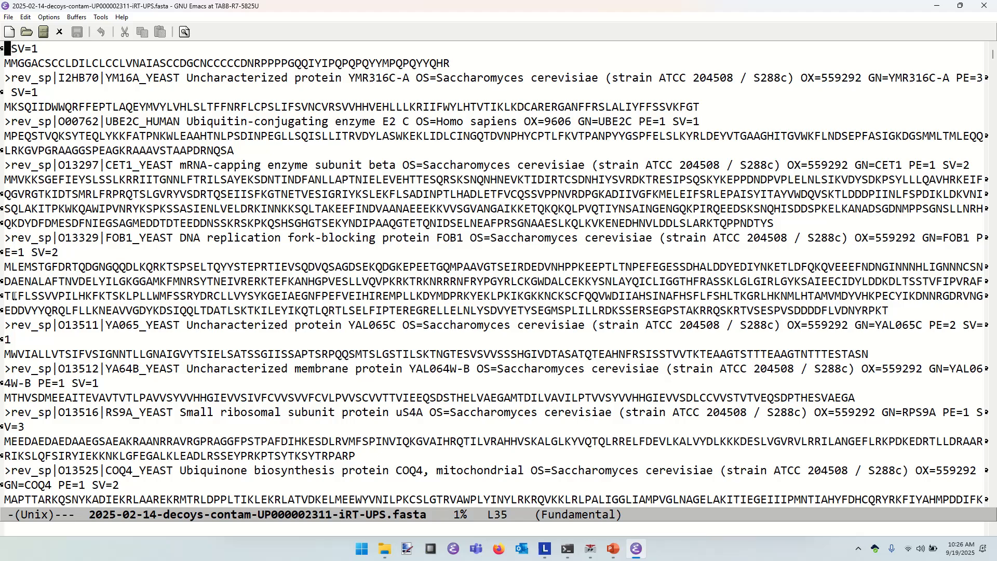
{"action": "double_click", "coordinate": [340, 9]}
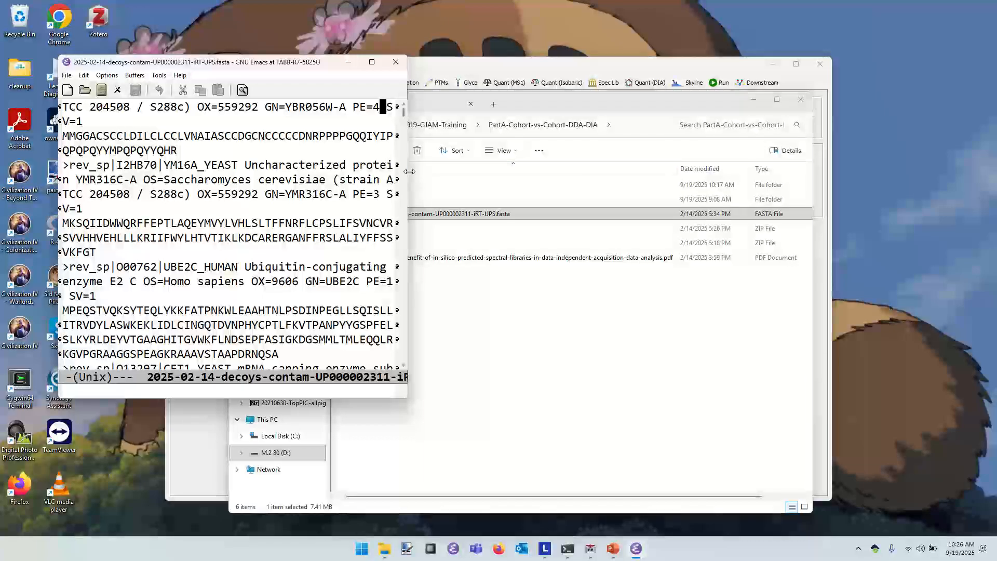
{"action": "left_click_drag", "start_coordinate": [409, 172], "coordinate": [796, 165]}
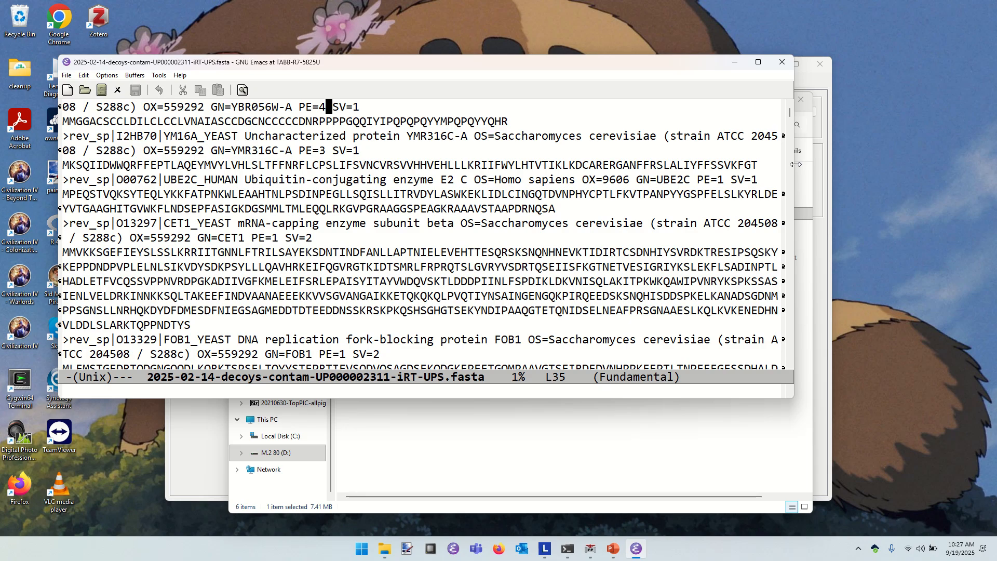
{"action": "key", "text": "alt+Tab"}
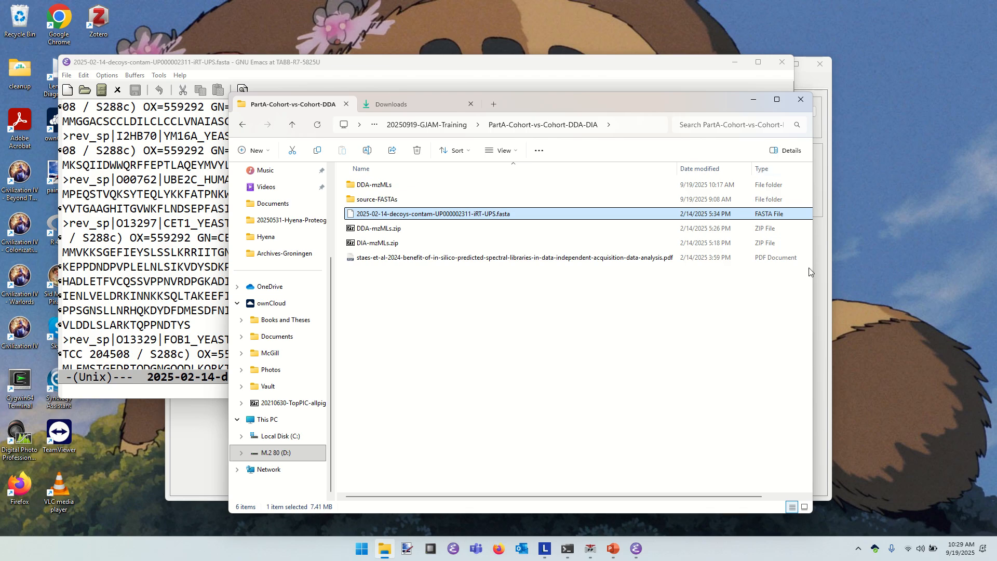
- Switch to FragPipe and try the database download options with unreviewed sequences and isoforms included, without downloading anything
{"action": "left_click", "coordinate": [591, 551]}
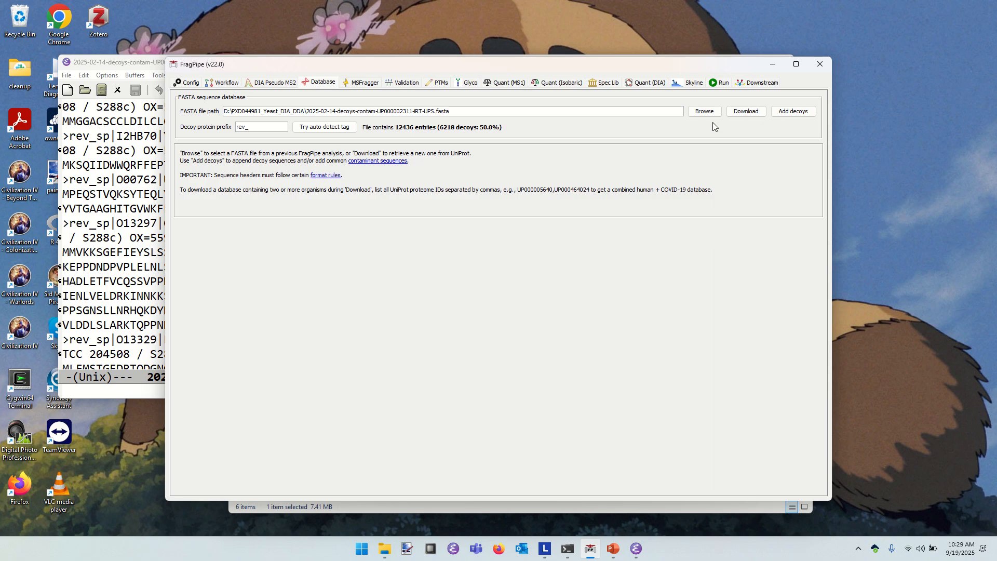
{"action": "left_click", "coordinate": [738, 113]}
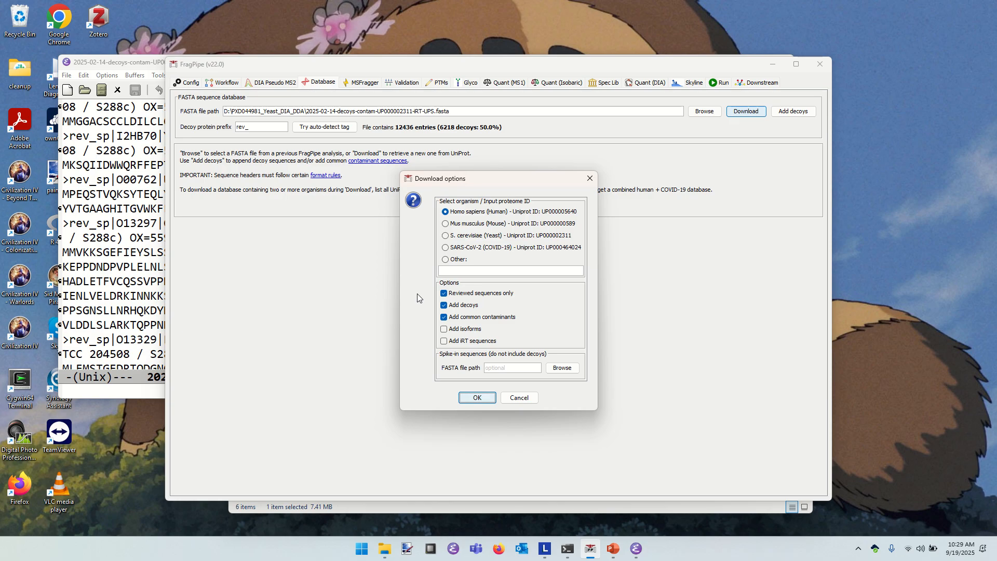
{"action": "left_click", "coordinate": [444, 294]}
{"action": "left_click", "coordinate": [443, 305]}
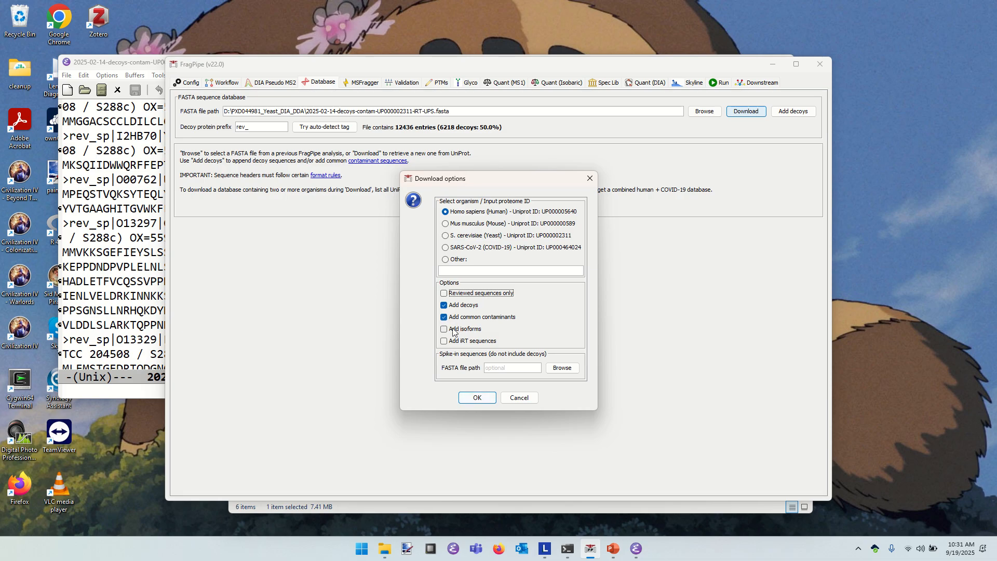
{"action": "left_click", "coordinate": [444, 330]}
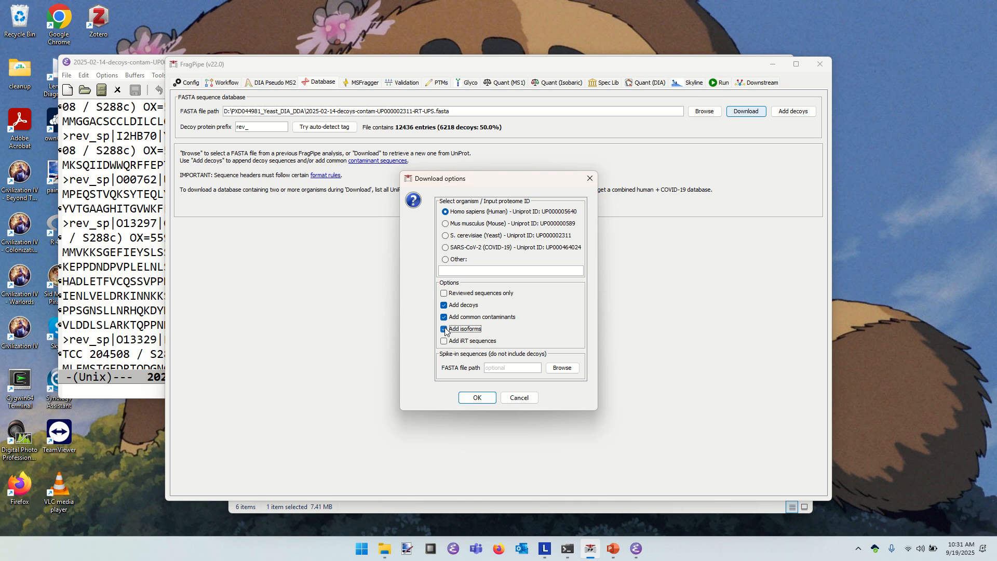
{"action": "left_click", "coordinate": [518, 398]}
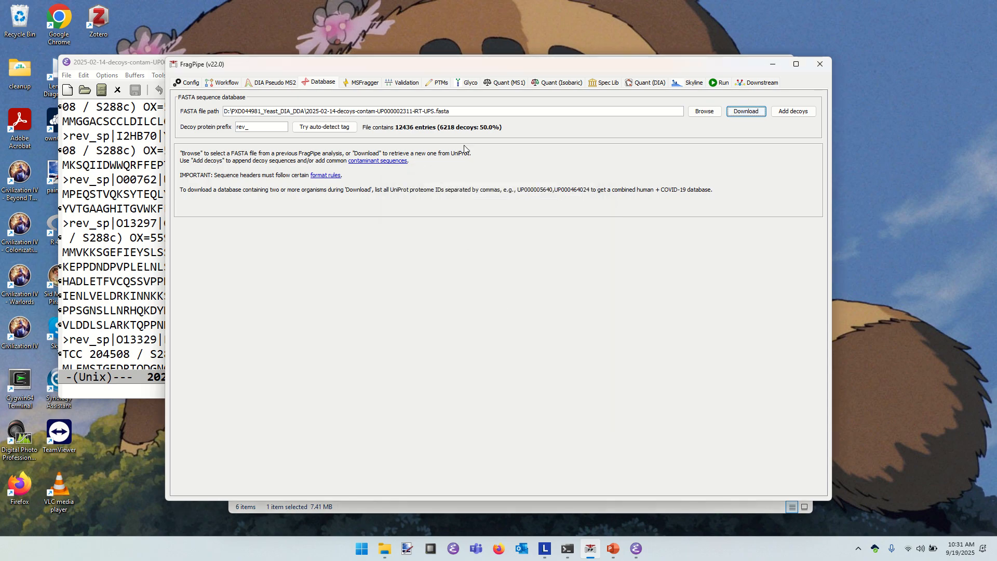
- Set the FASTA database to 2025-02-14-decoys-contam-UP000002311-iRT-UPS.fasta from D:\20250919-GJAM-Training\PartA-Cohort-vs-Cohort-DDA-DIA
{"action": "left_click", "coordinate": [706, 112]}
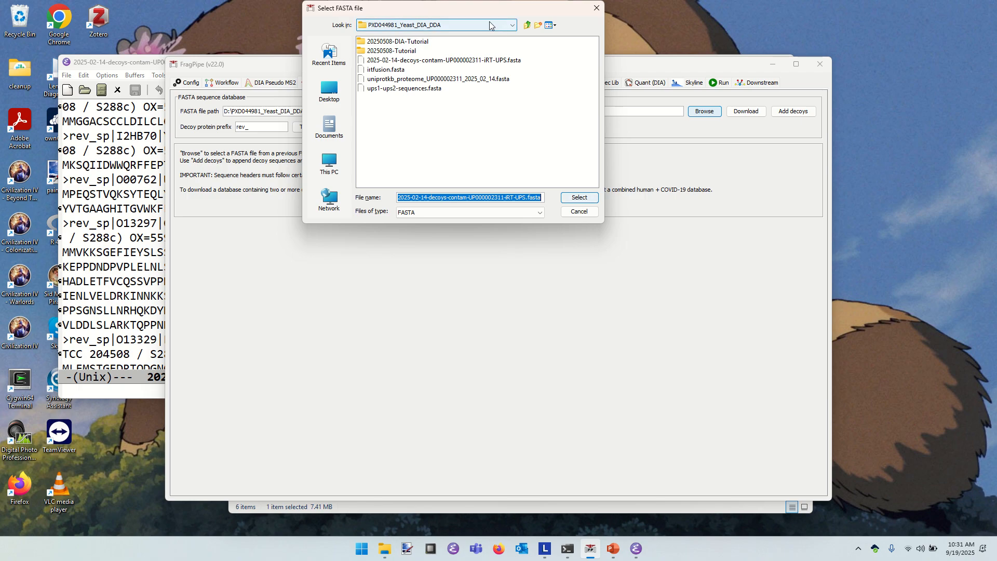
{"action": "left_click", "coordinate": [495, 30]}
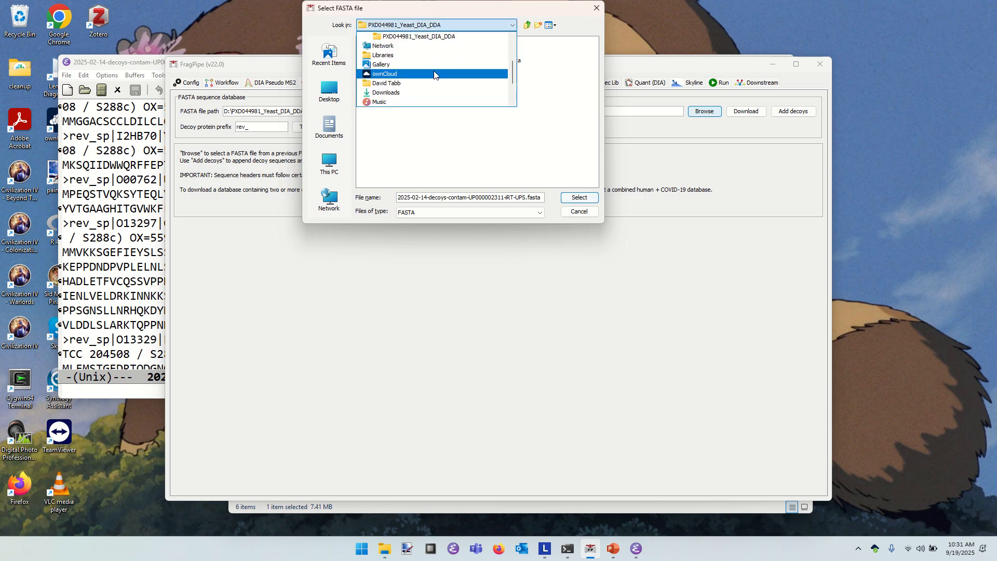
{"action": "left_click", "coordinate": [545, 95]}
{"action": "left_click", "coordinate": [328, 164]}
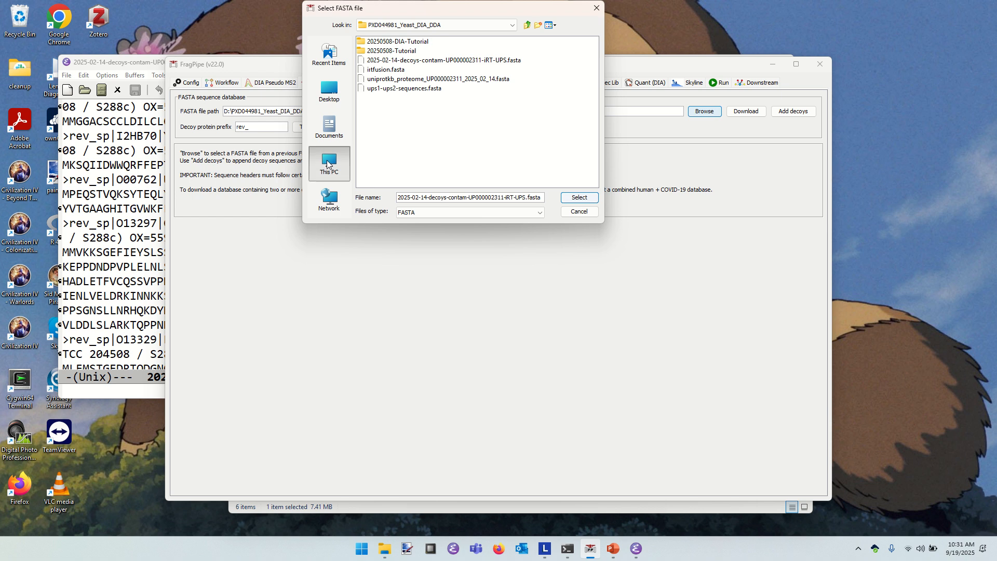
{"action": "double_click", "coordinate": [389, 52]}
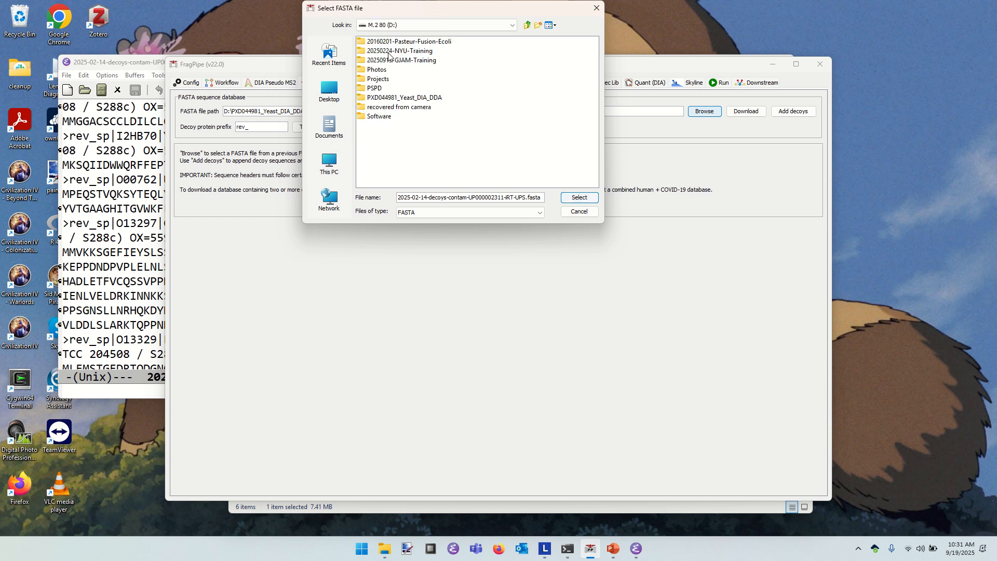
{"action": "double_click", "coordinate": [391, 61]}
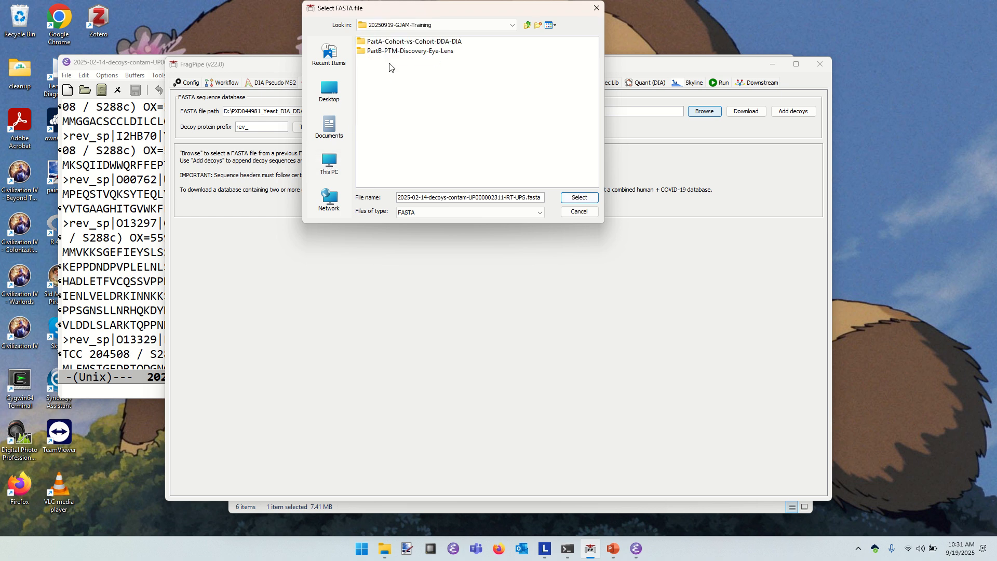
{"action": "double_click", "coordinate": [392, 42]}
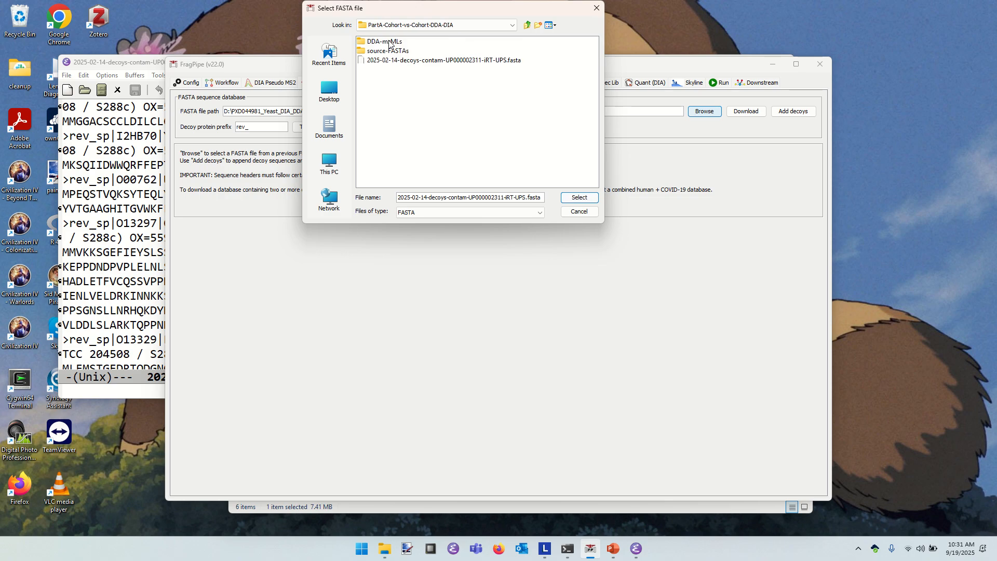
{"action": "left_click", "coordinate": [415, 61]}
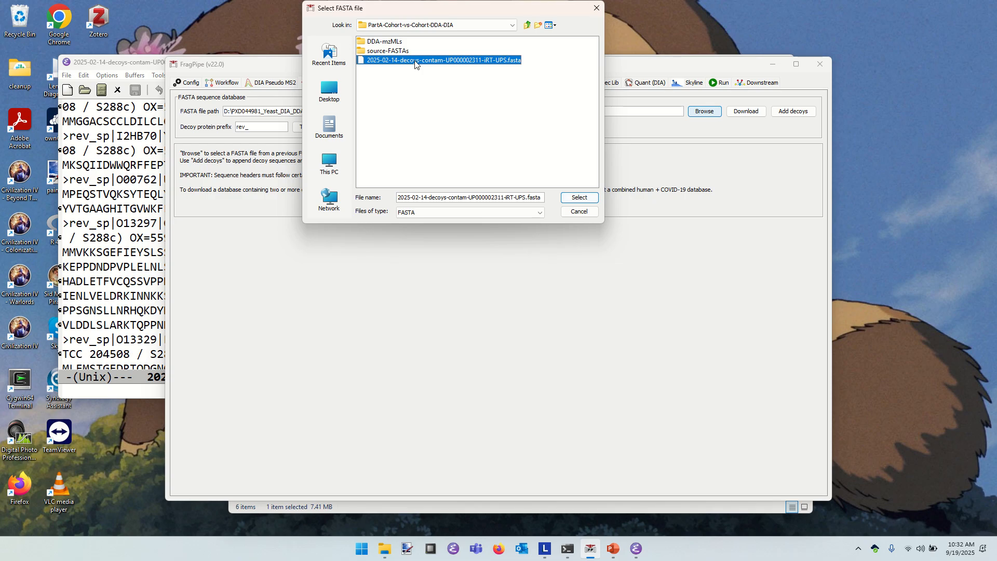
{"action": "left_click", "coordinate": [581, 198]}
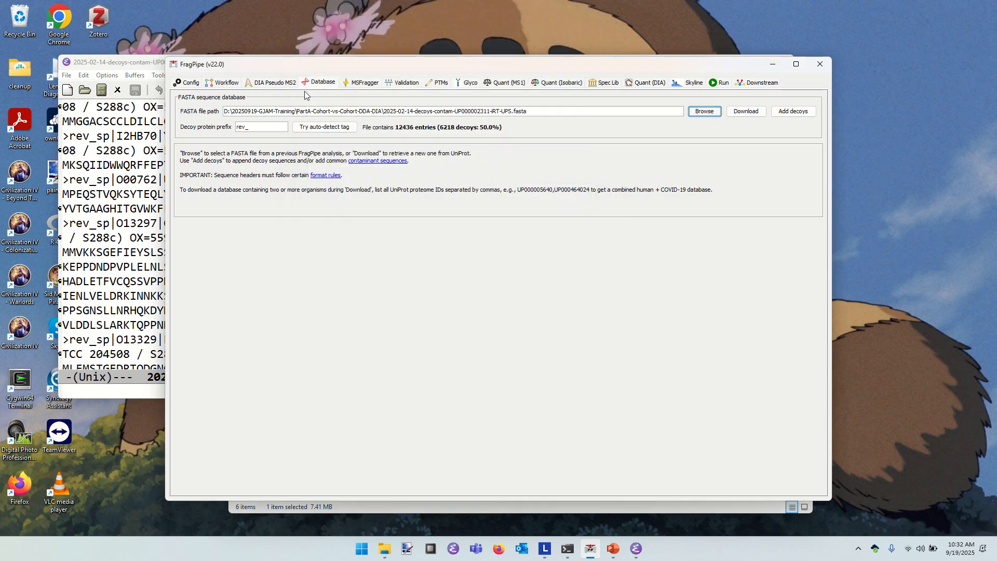
- Review the MSFragger search settings for mass tolerances, protein digestion, and variable and fixed modifications
{"action": "left_click", "coordinate": [365, 83]}
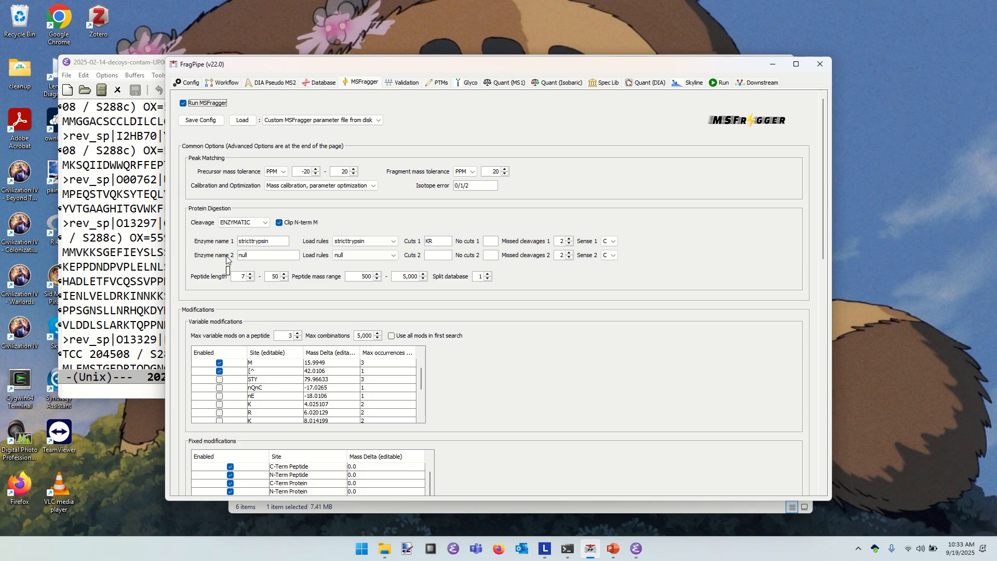
{"action": "mouse_move", "coordinate": [472, 409]}
{"action": "scroll", "coordinate": [613, 361], "scroll_direction": "down", "scroll_amount": 5}
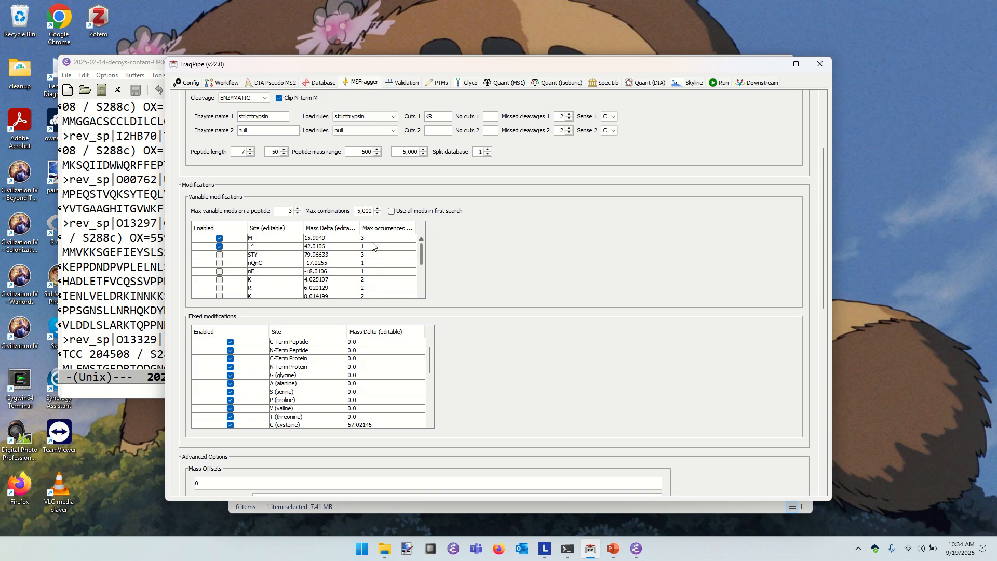
{"action": "mouse_move", "coordinate": [264, 251]}
{"action": "scroll", "coordinate": [389, 383], "scroll_direction": "down", "scroll_amount": 2}
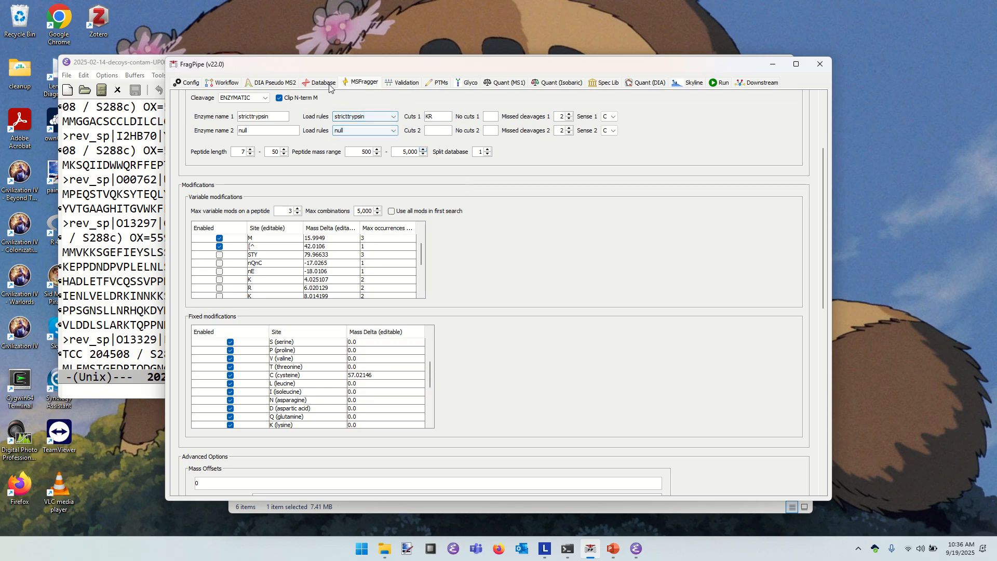
- Review the validation, PTM, glyco, MS1 quantification, isobaric, spectral library, DIA quantification and Skyline settings
{"action": "left_click", "coordinate": [405, 83]}
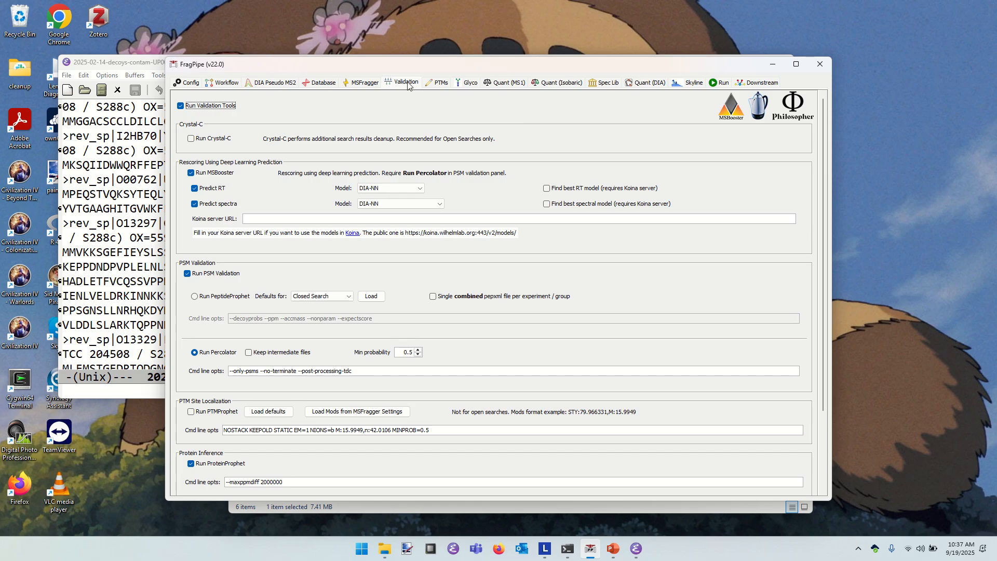
{"action": "left_click", "coordinate": [439, 84]}
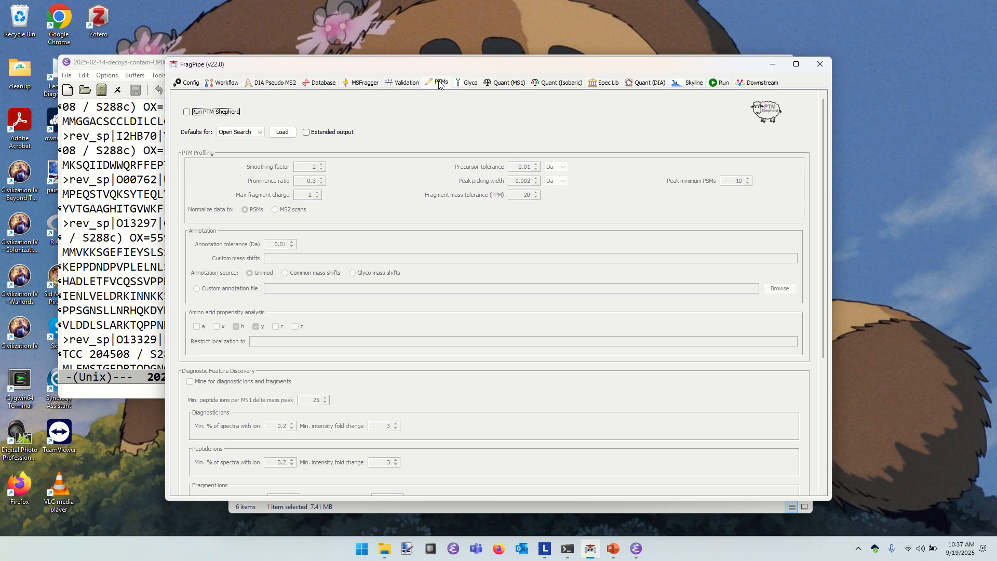
{"action": "left_click", "coordinate": [468, 88]}
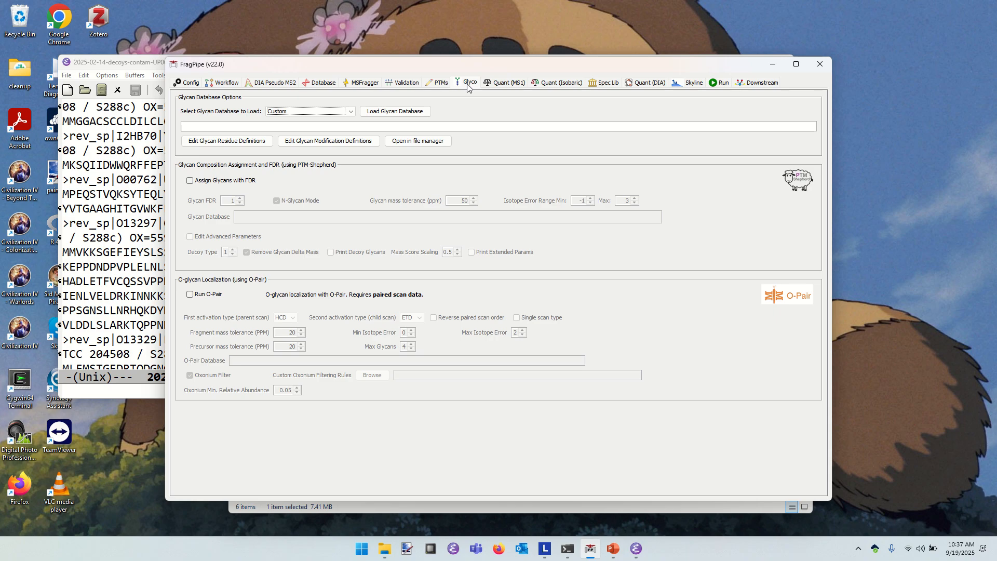
{"action": "left_click", "coordinate": [507, 86]}
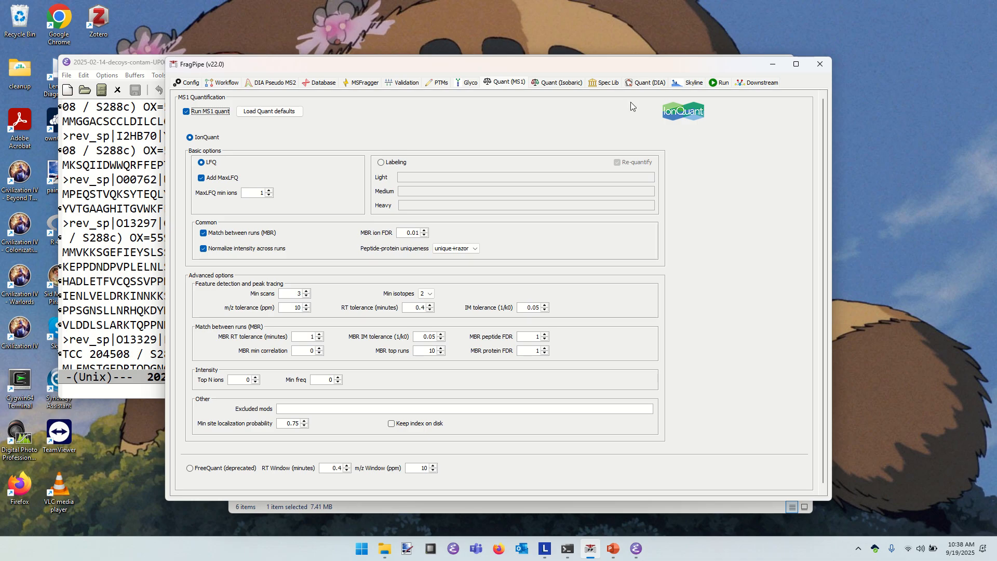
{"action": "left_click", "coordinate": [562, 83]}
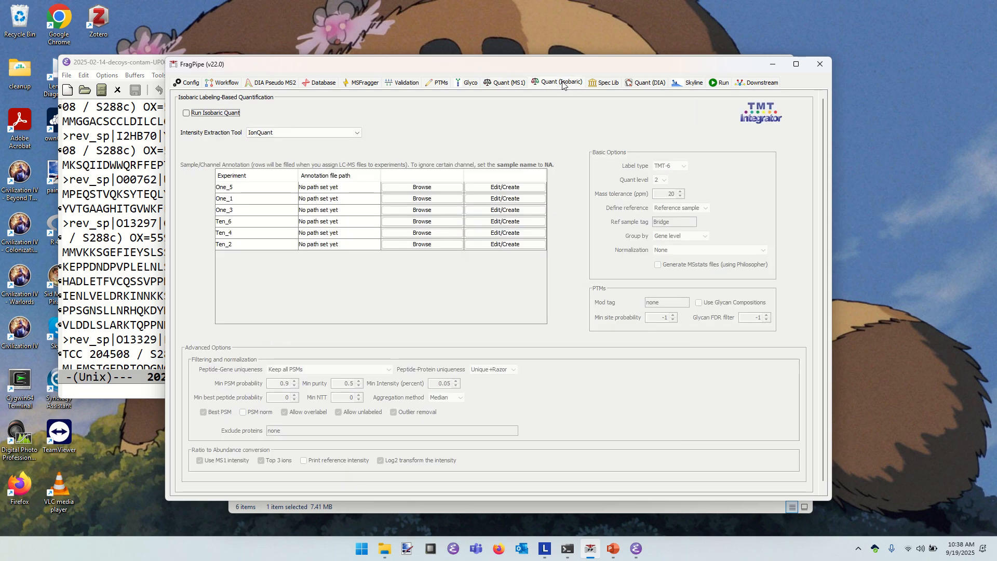
{"action": "left_click", "coordinate": [609, 83]}
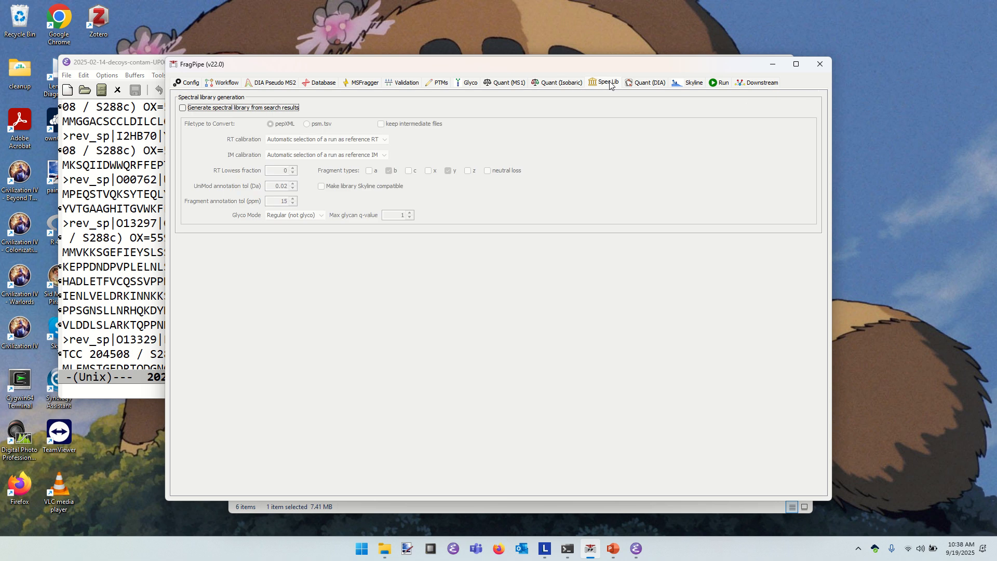
{"action": "left_click", "coordinate": [646, 84]}
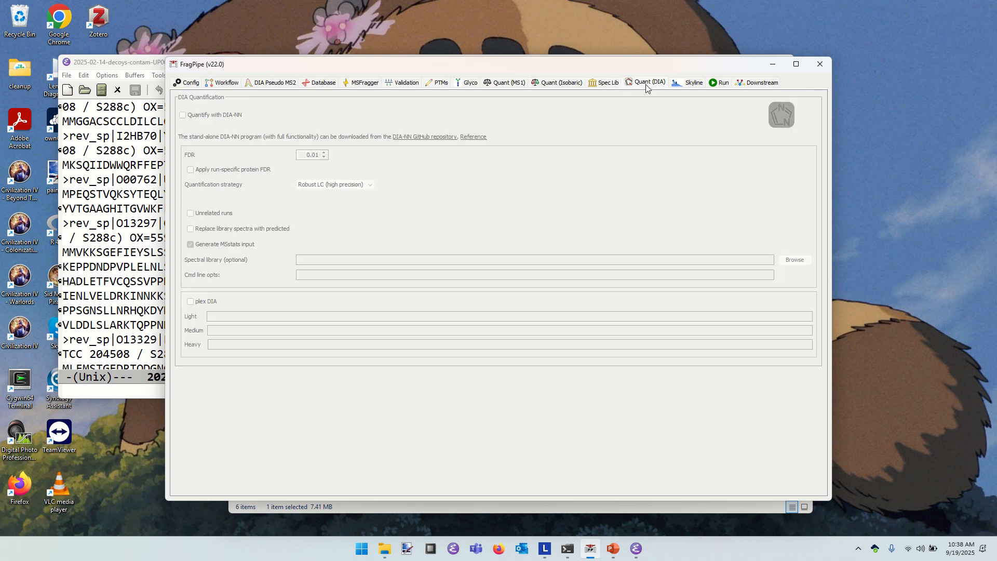
{"action": "left_click", "coordinate": [690, 84]}
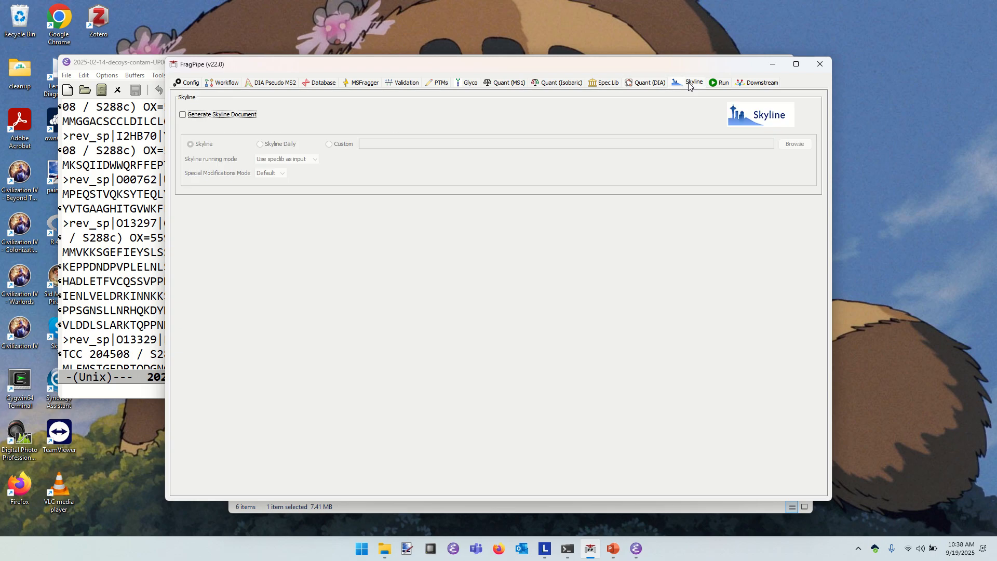
- Start choosing the run's output directory and browse to D:\20250919-GJAM-Training\PartA-Cohort-vs-Cohort-DDA-DIA
{"action": "left_click", "coordinate": [722, 84]}
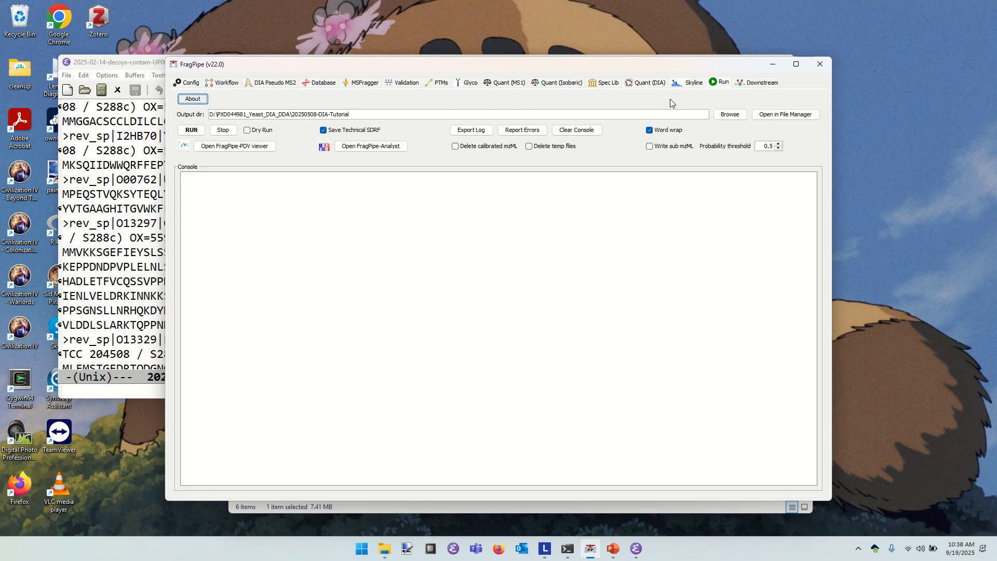
{"action": "left_click", "coordinate": [730, 114]}
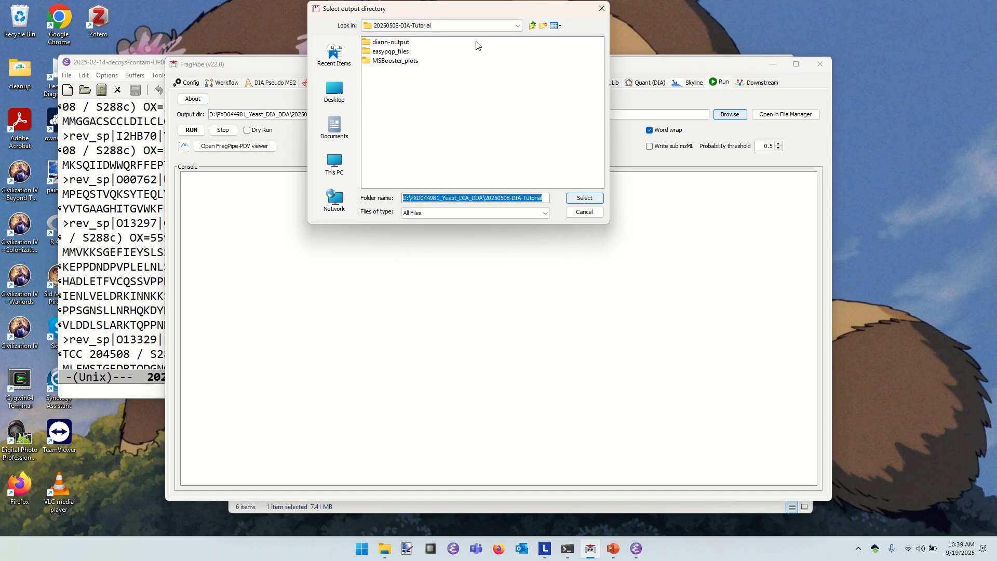
{"action": "left_click", "coordinate": [517, 27]}
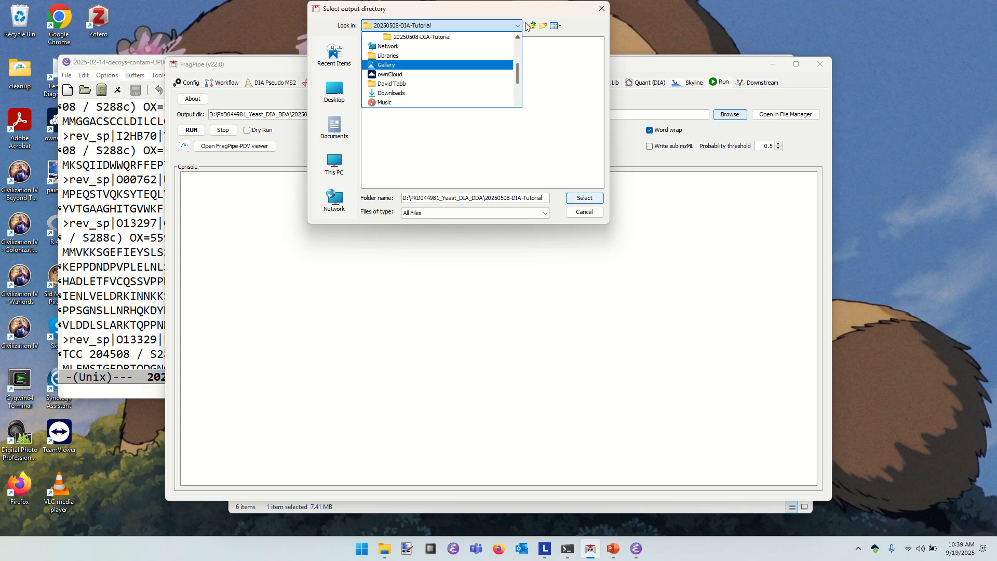
{"action": "left_click", "coordinate": [518, 26]}
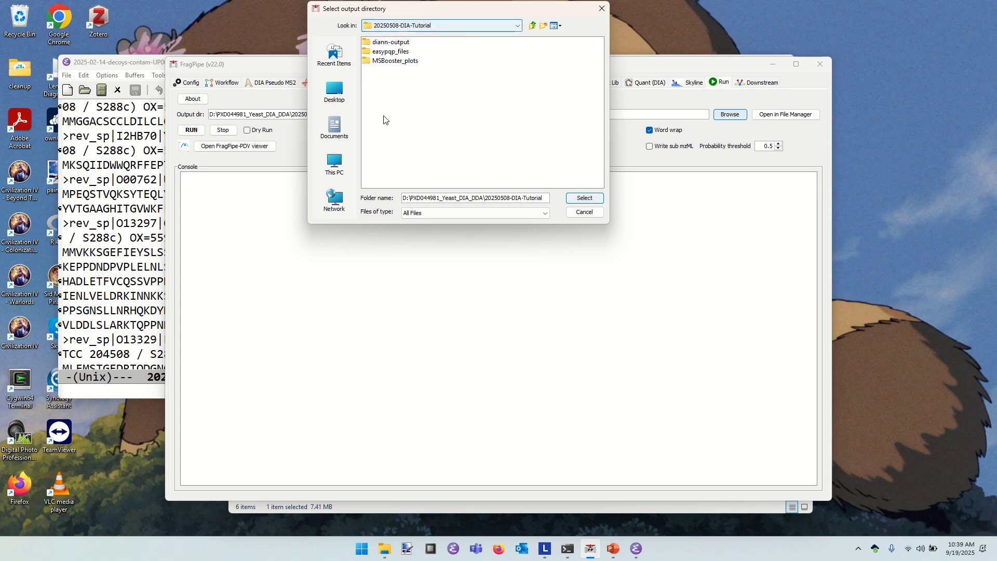
{"action": "left_click", "coordinate": [335, 158]}
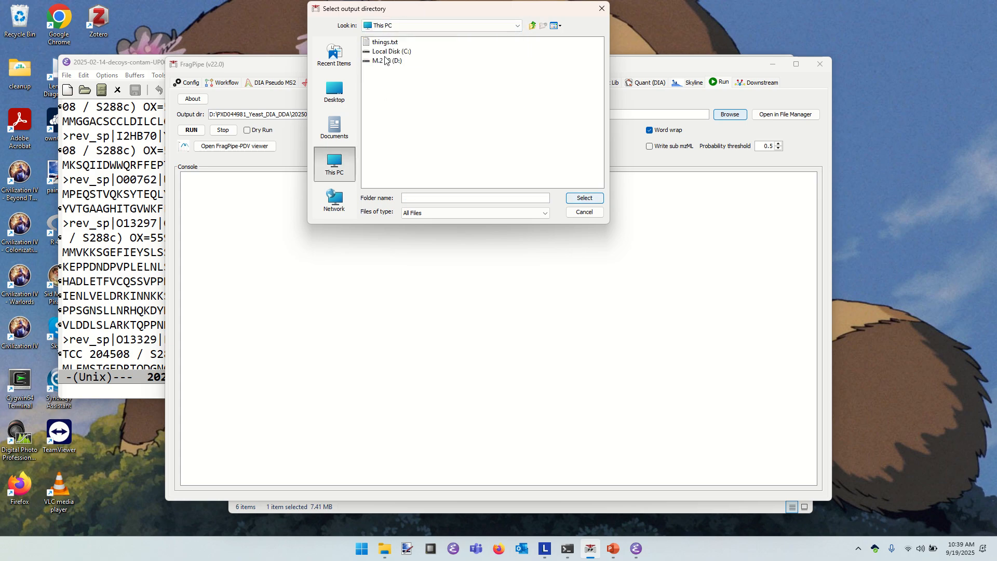
{"action": "double_click", "coordinate": [384, 61]}
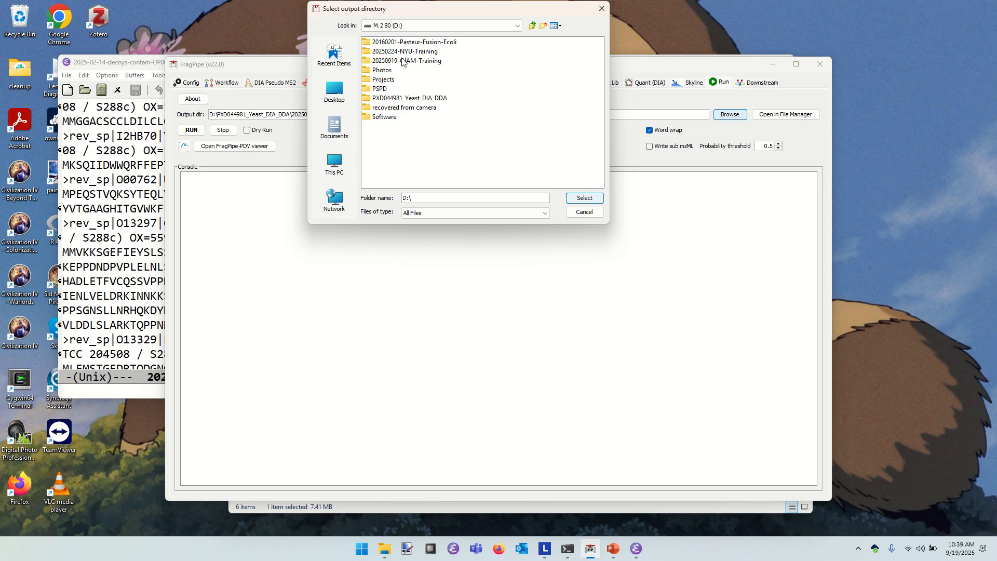
{"action": "double_click", "coordinate": [400, 62]}
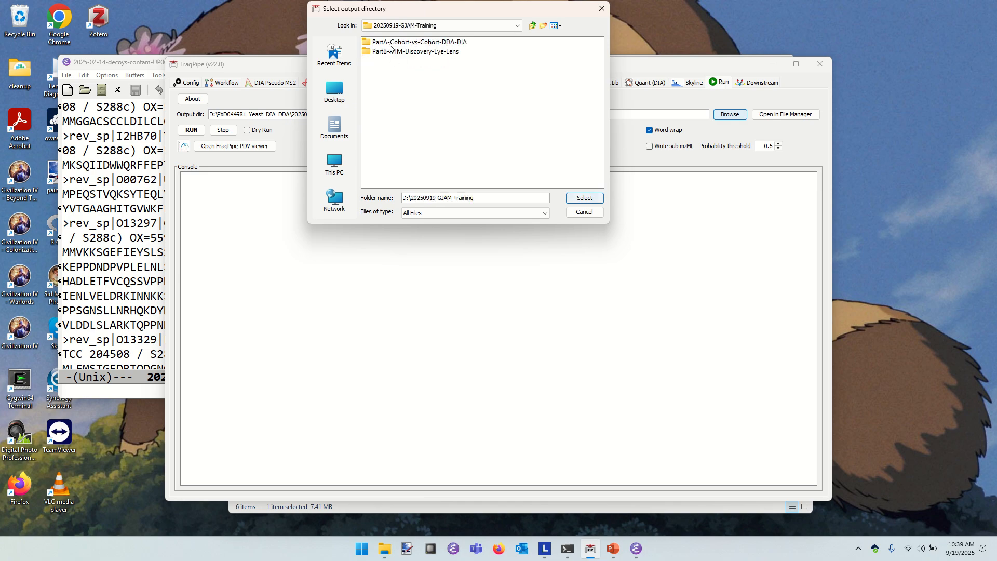
{"action": "double_click", "coordinate": [389, 42]}
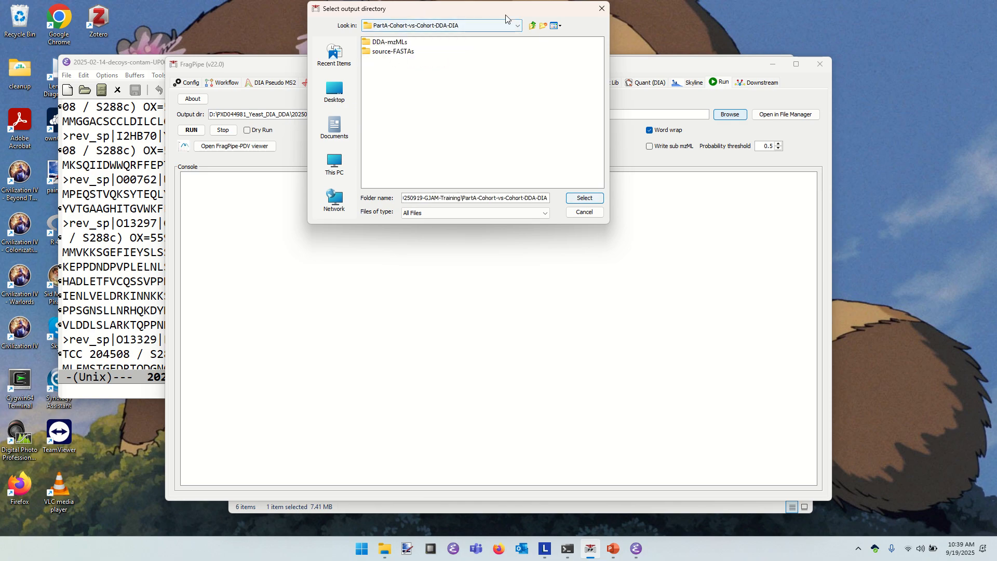
- Create a folder named TrainingRun1-DDA inside PartA-Cohort-vs-Cohort-DDA-DIA and select it as the output directory
{"action": "left_click", "coordinate": [544, 26]}
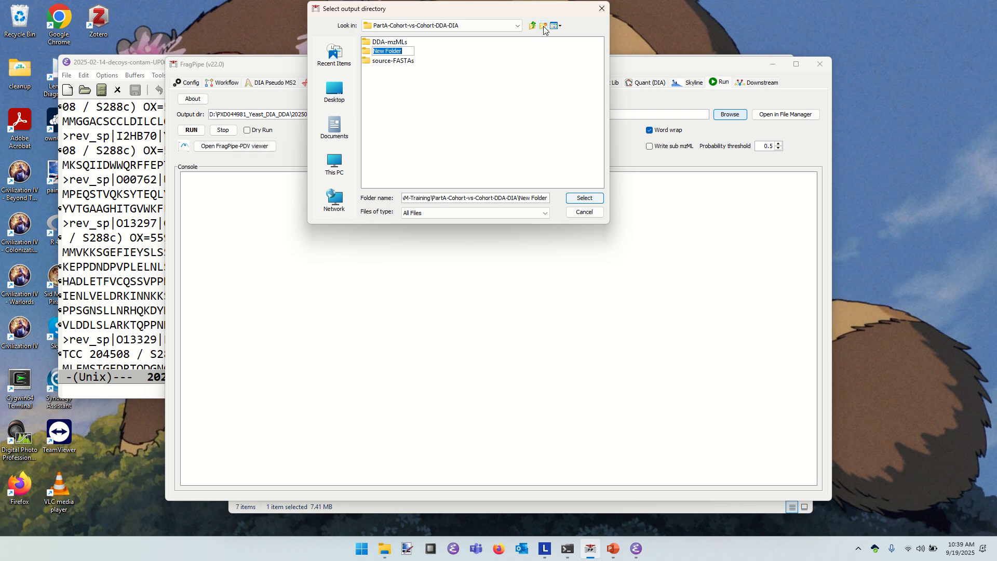
{"action": "type", "text": "TrainingRun"}
{"action": "type", "text": "1"}
{"action": "type", "text": "-DDA"}
{"action": "key", "text": "Return"}
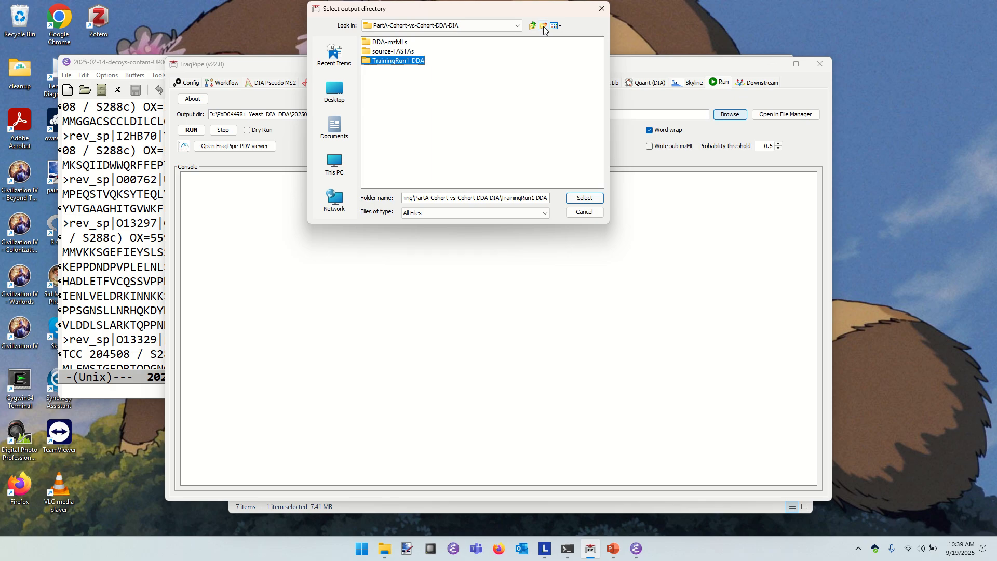
{"action": "left_click", "coordinate": [585, 198]}
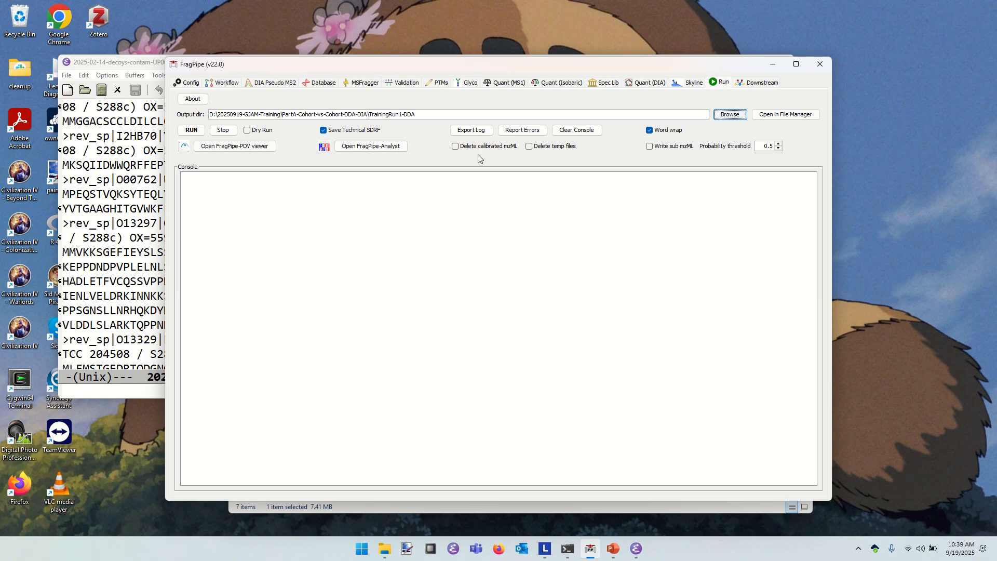
- Enable deletion of calibrated mzML and temp files, and run the workflow
{"action": "left_click", "coordinate": [455, 149]}
{"action": "left_click", "coordinate": [529, 149]}
{"action": "left_click", "coordinate": [190, 131]}
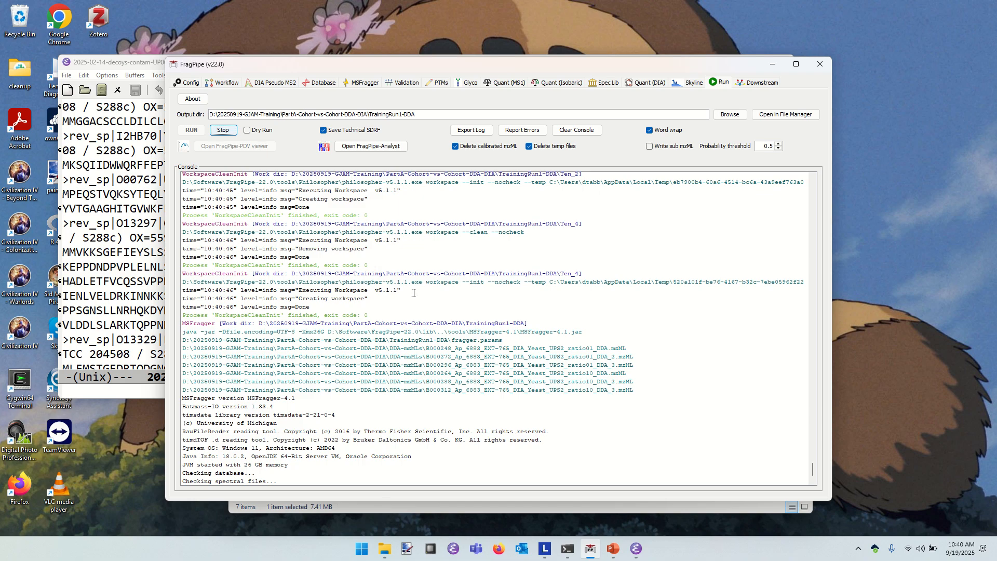
- Open Task Manager and check the computer's CPU and memory performance while the search runs, then return to FragPipe
{"action": "right_click", "coordinate": [760, 554]}
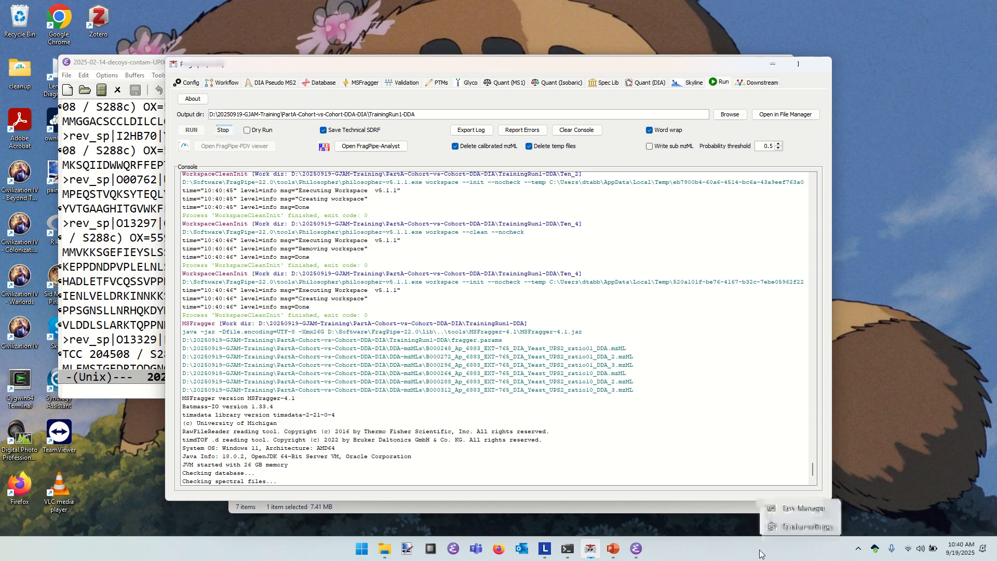
{"action": "left_click", "coordinate": [789, 510]}
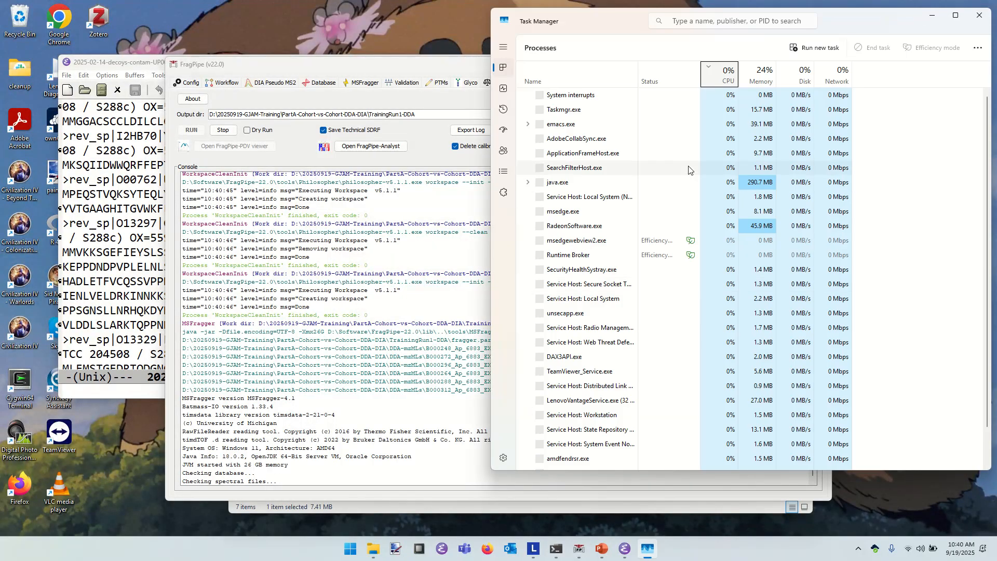
{"action": "left_click", "coordinate": [504, 90]}
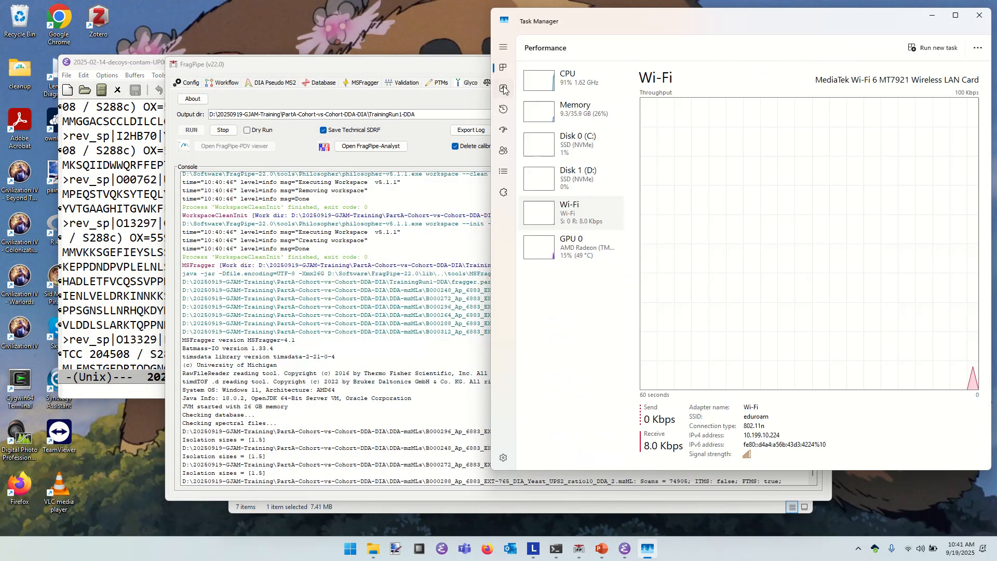
{"action": "left_click", "coordinate": [546, 87]}
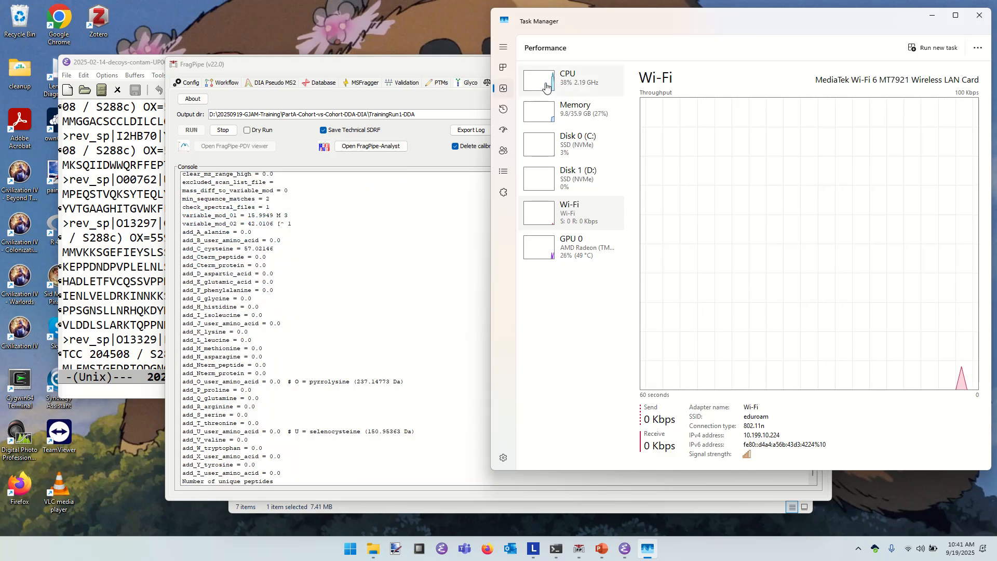
{"action": "left_click", "coordinate": [377, 245]}
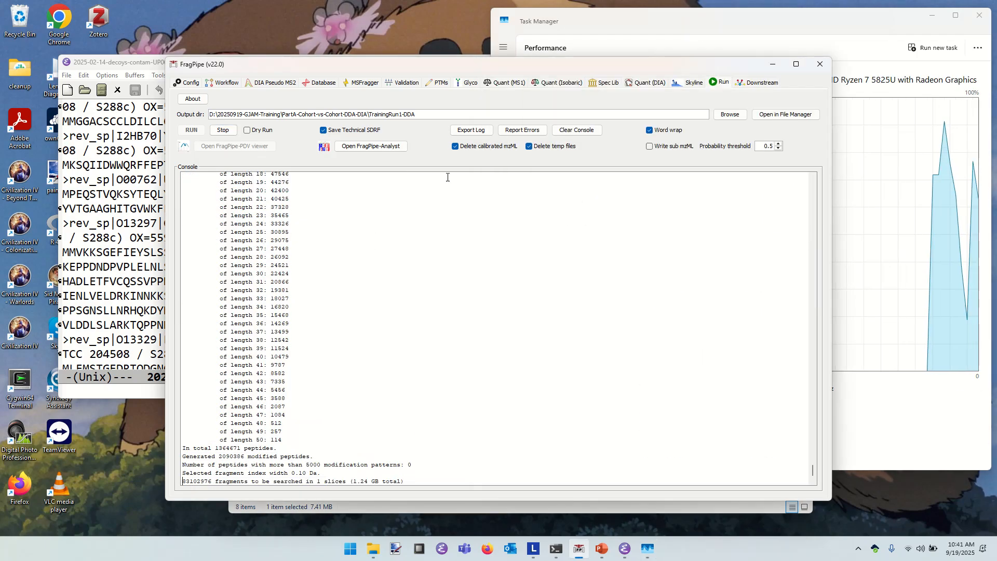
{"action": "left_click", "coordinate": [697, 25]}
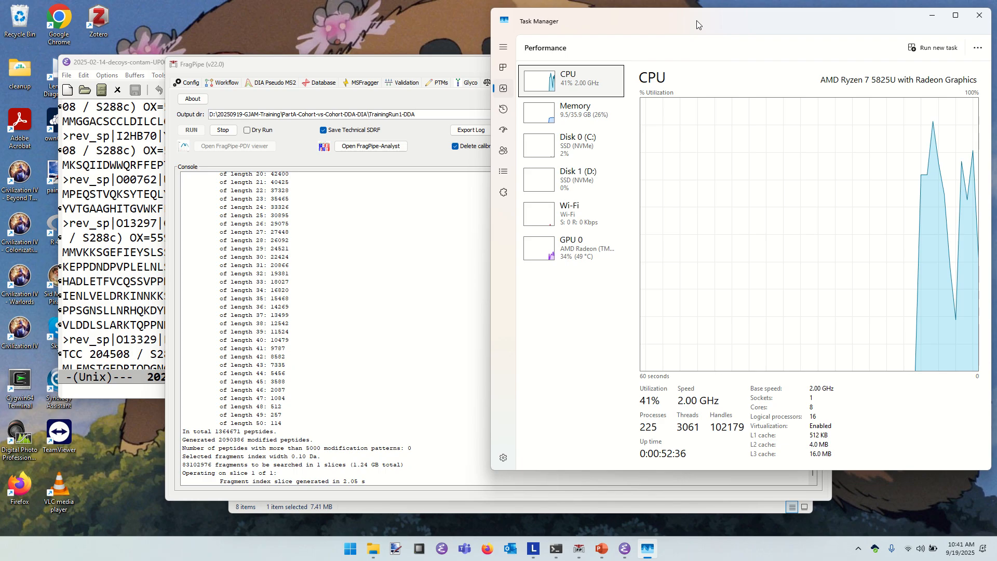
{"action": "left_click", "coordinate": [535, 110]}
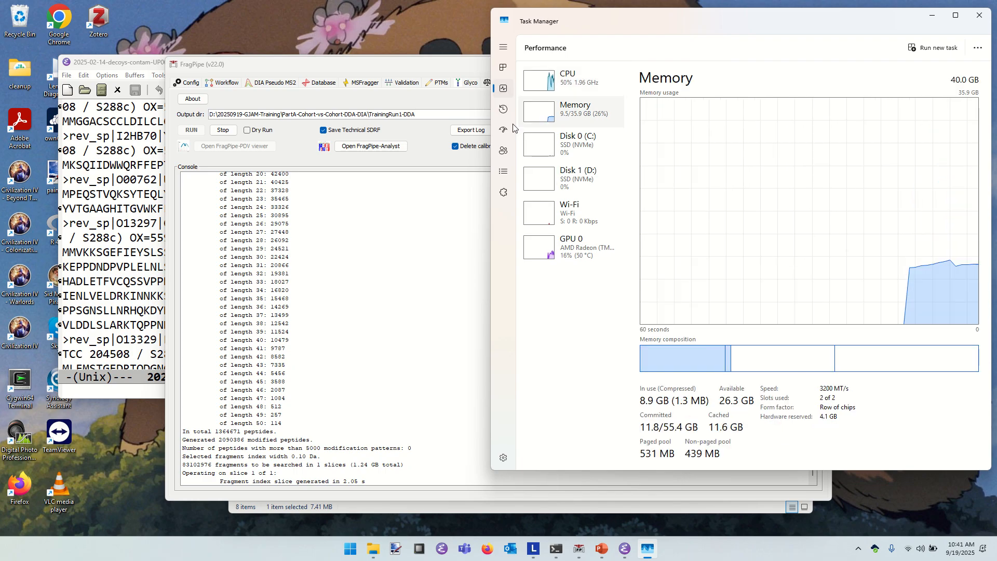
{"action": "left_click", "coordinate": [359, 65]}
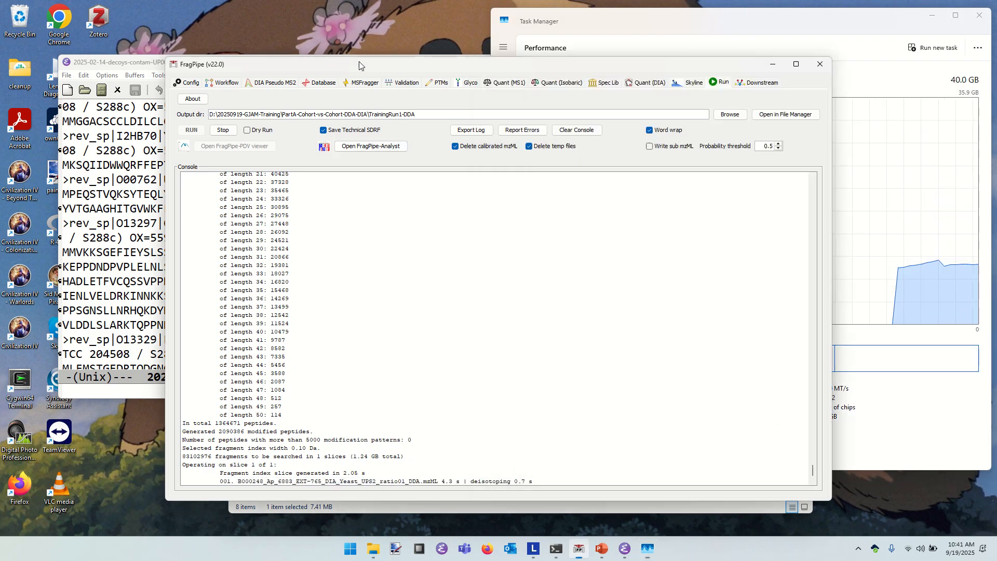
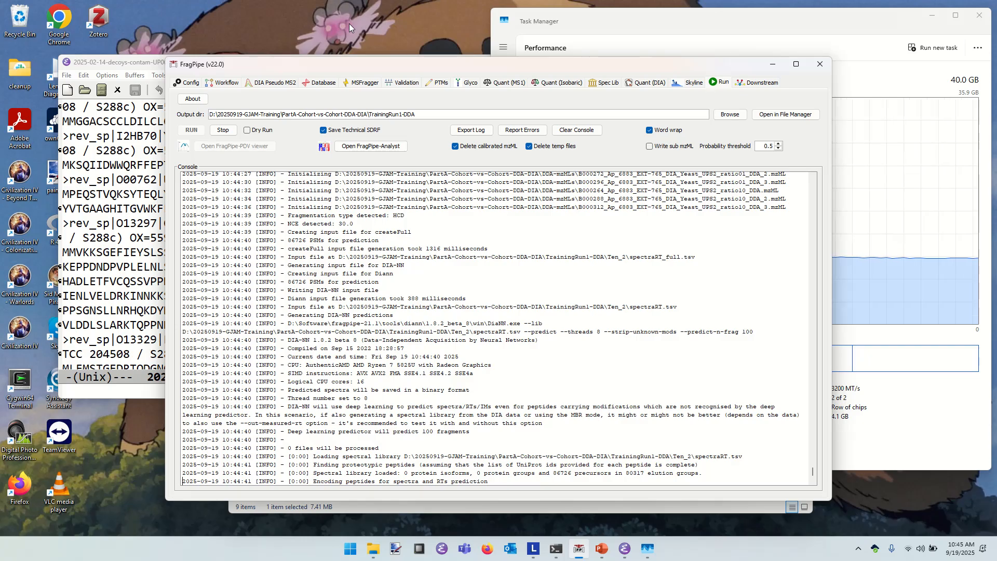
- Recheck the MSFragger digestion and modification settings, and return to the run console
{"action": "left_click", "coordinate": [356, 84]}
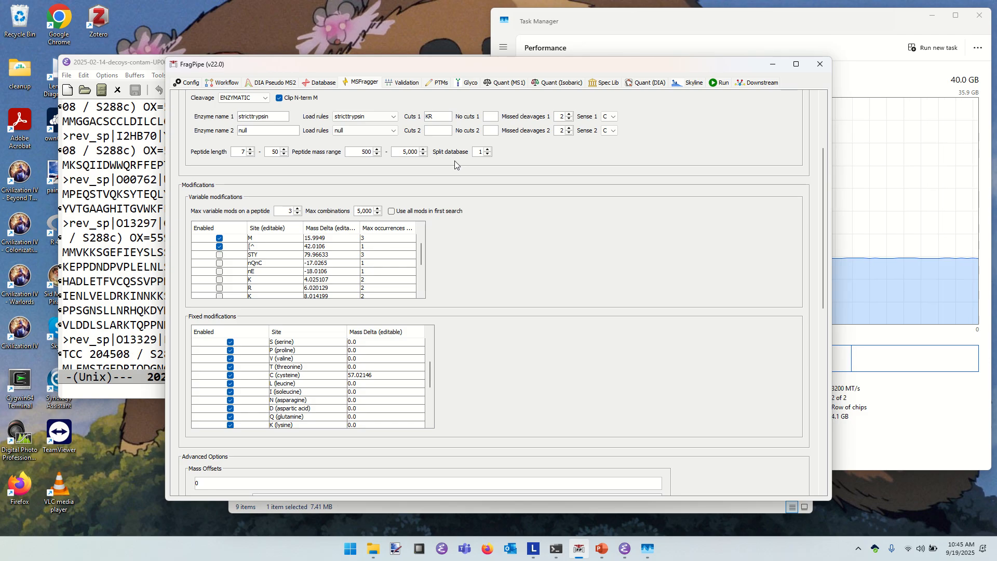
{"action": "left_click", "coordinate": [721, 83]}
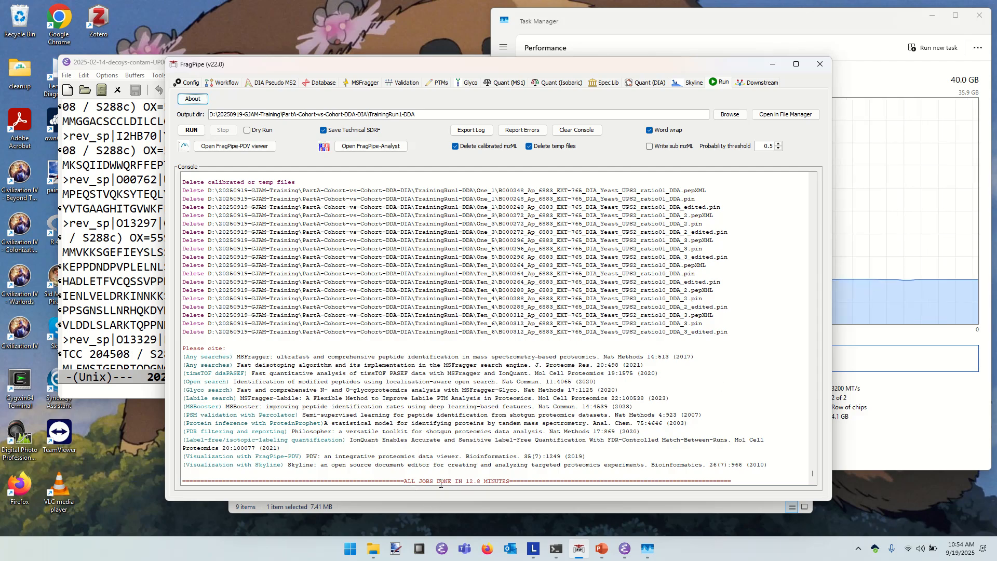
- Switch to File Explorer, open the TrainingRun1-DDA output folder and select combined_protein.tsv
{"action": "left_click", "coordinate": [374, 548]}
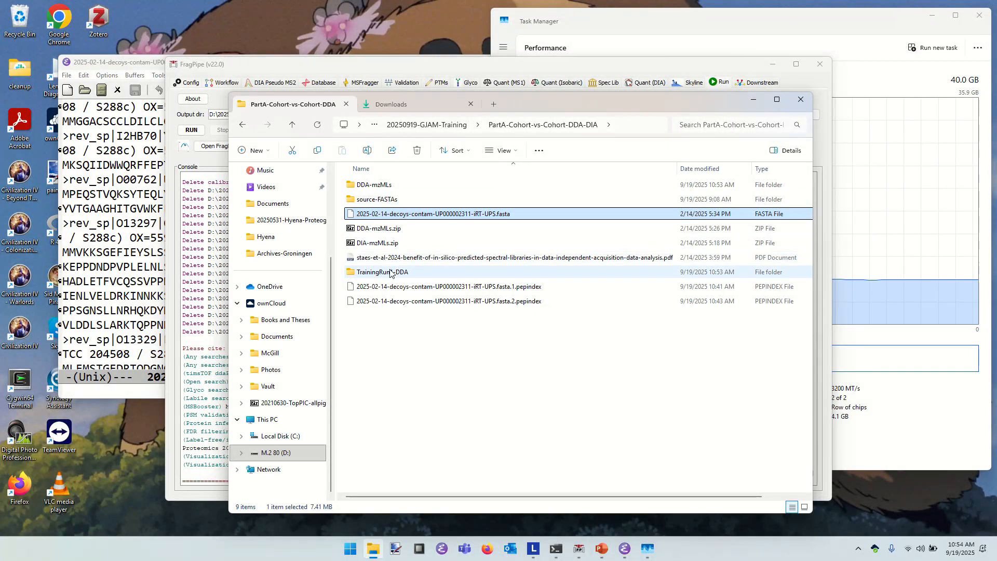
{"action": "mouse_move", "coordinate": [391, 274]}
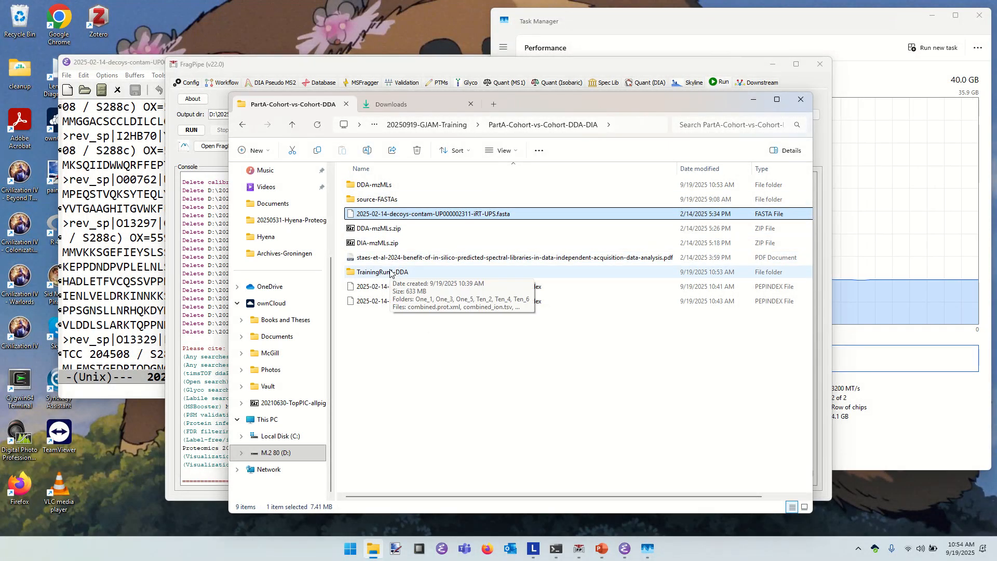
{"action": "double_click", "coordinate": [390, 272]}
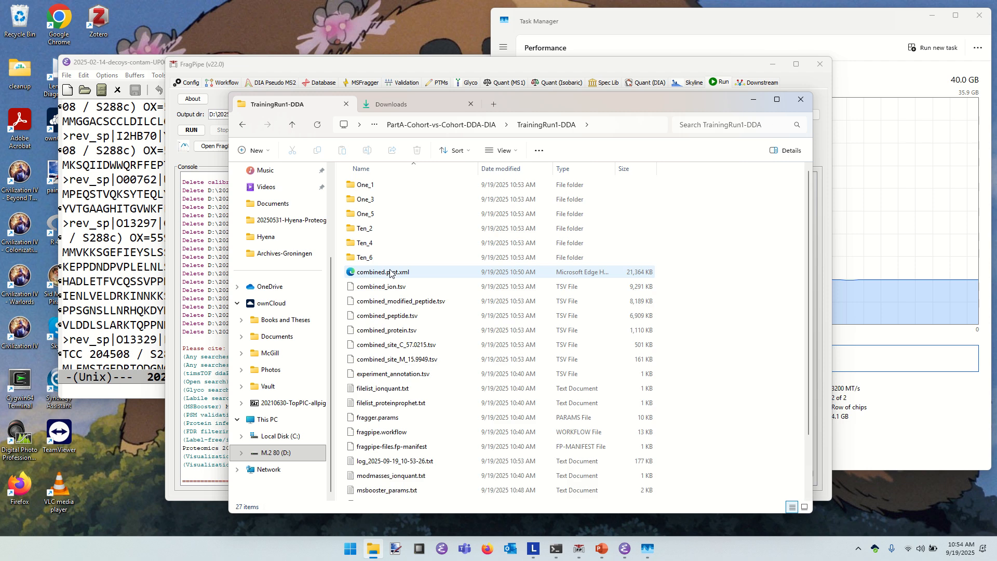
{"action": "scroll", "coordinate": [699, 372], "scroll_direction": "down", "scroll_amount": 2}
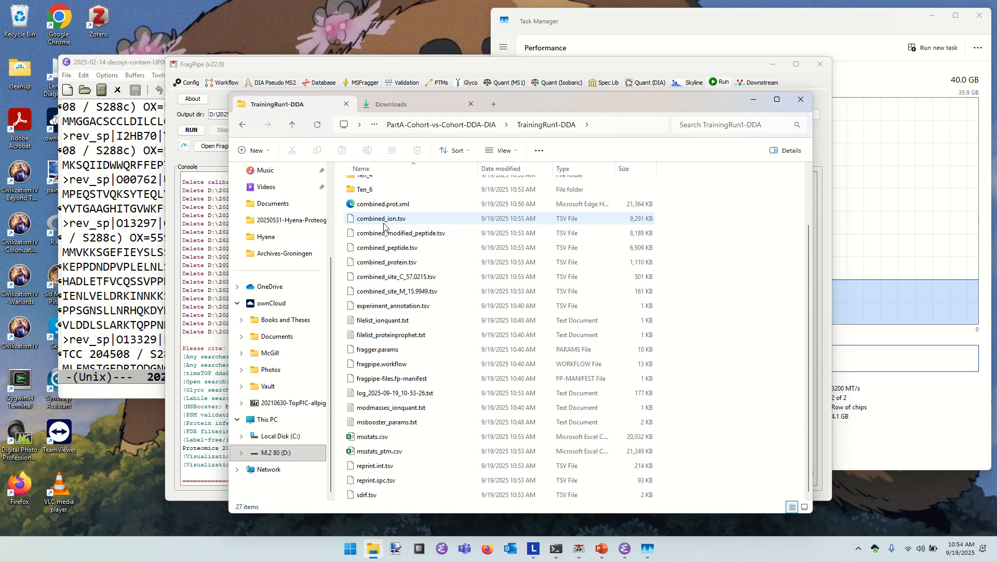
{"action": "left_click", "coordinate": [379, 267]}
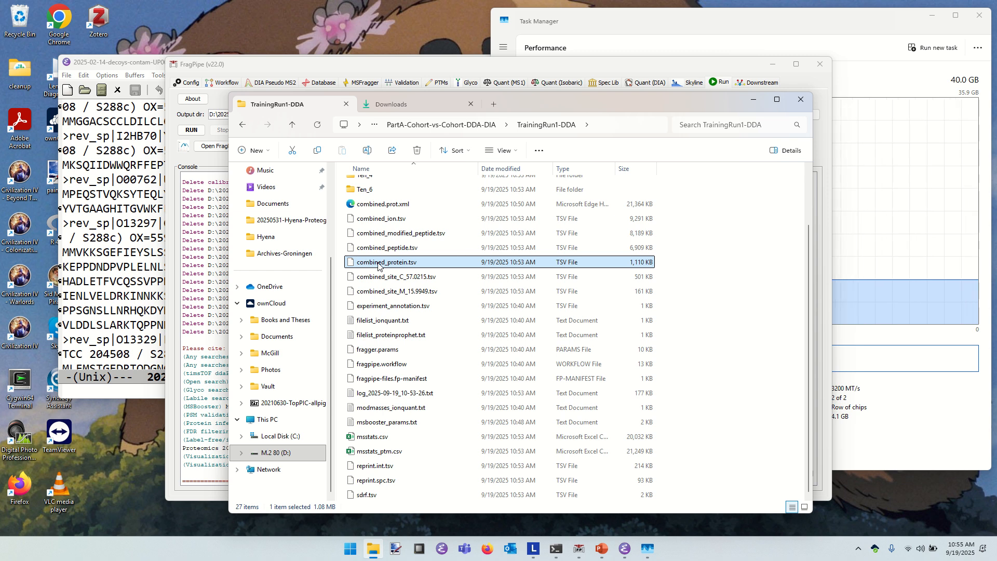
- Start Excel with a blank workbook and open combined_protein.tsv in it, accepting the default data conversions
{"action": "key", "text": "super"}
{"action": "type", "text": "exce"}
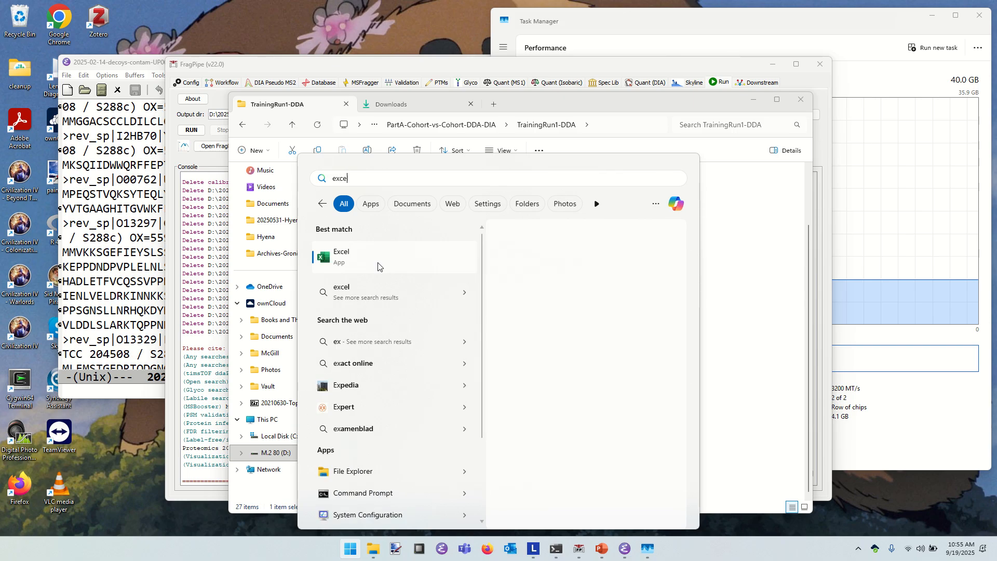
{"action": "key", "text": "Return"}
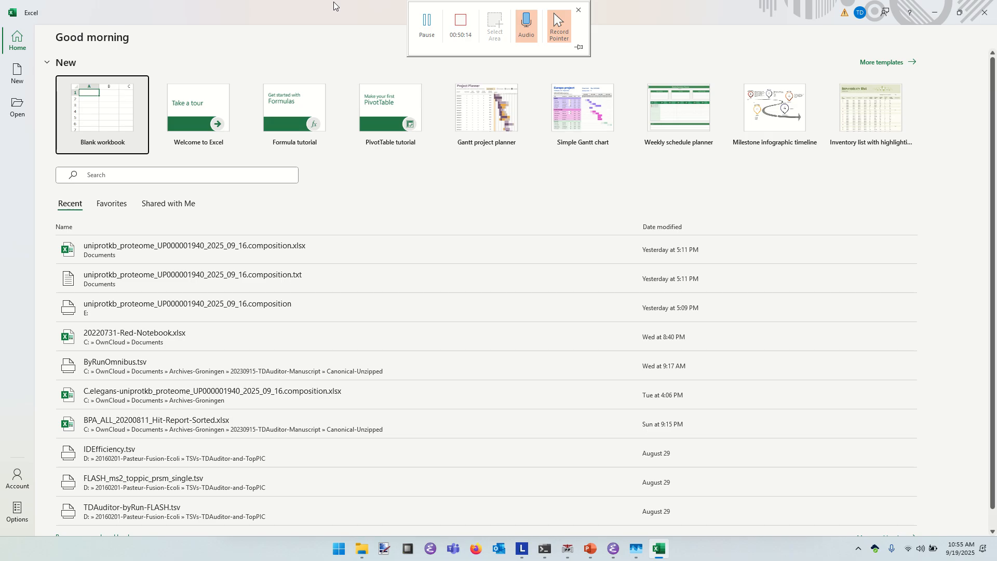
{"action": "left_click", "coordinate": [118, 111]}
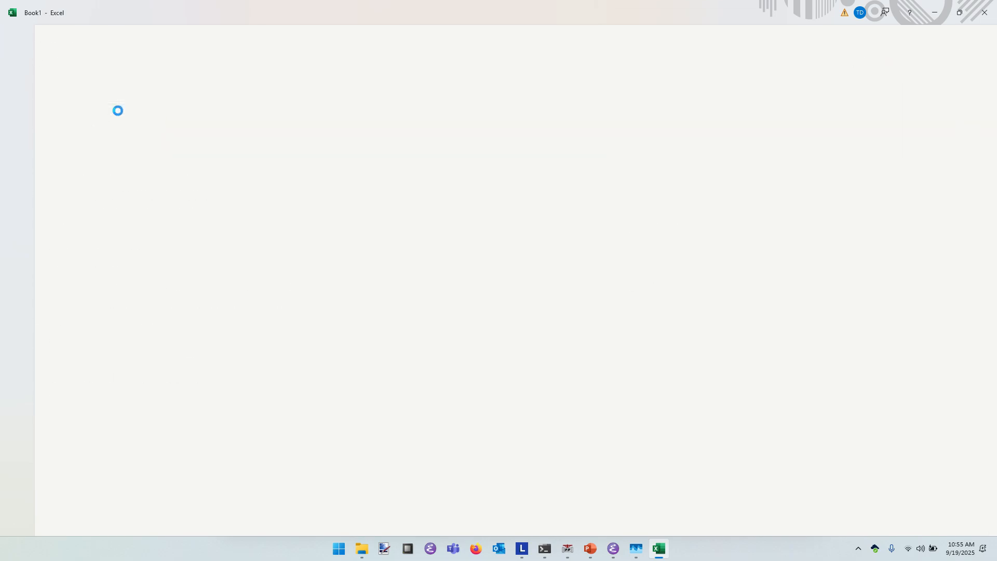
{"action": "key", "text": "alt+Tab"}
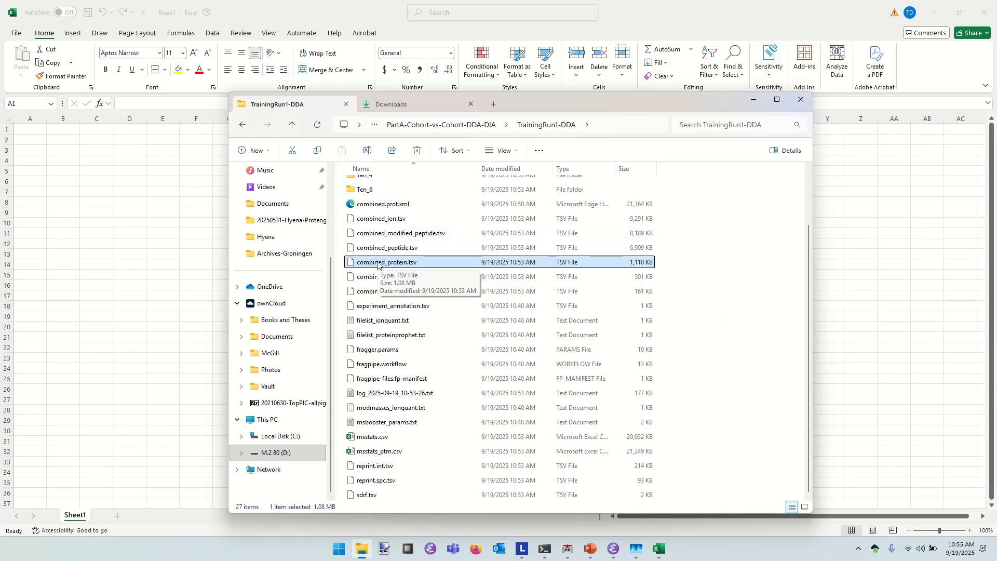
{"action": "left_click_drag", "start_coordinate": [378, 262], "coordinate": [150, 252]}
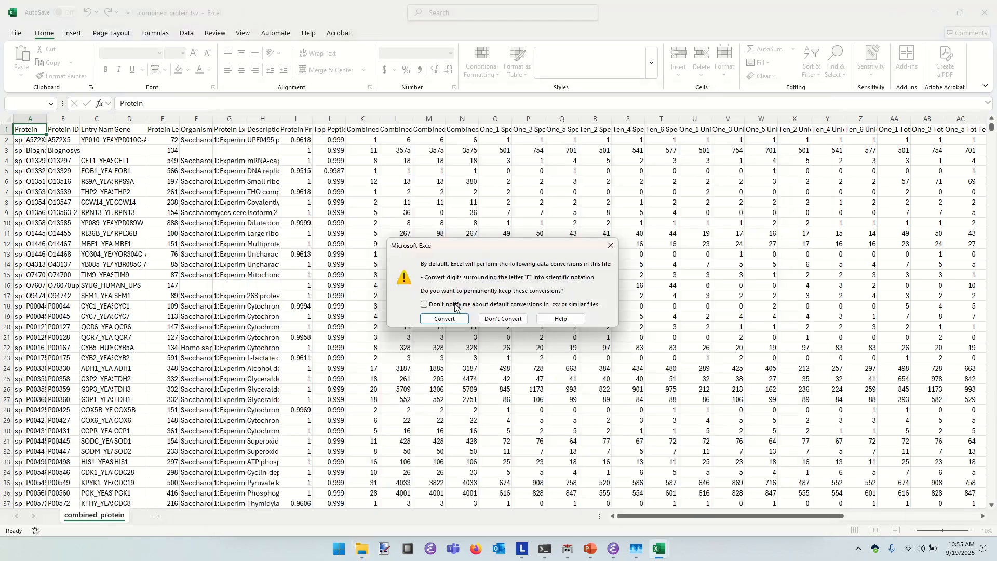
{"action": "left_click", "coordinate": [455, 319]}
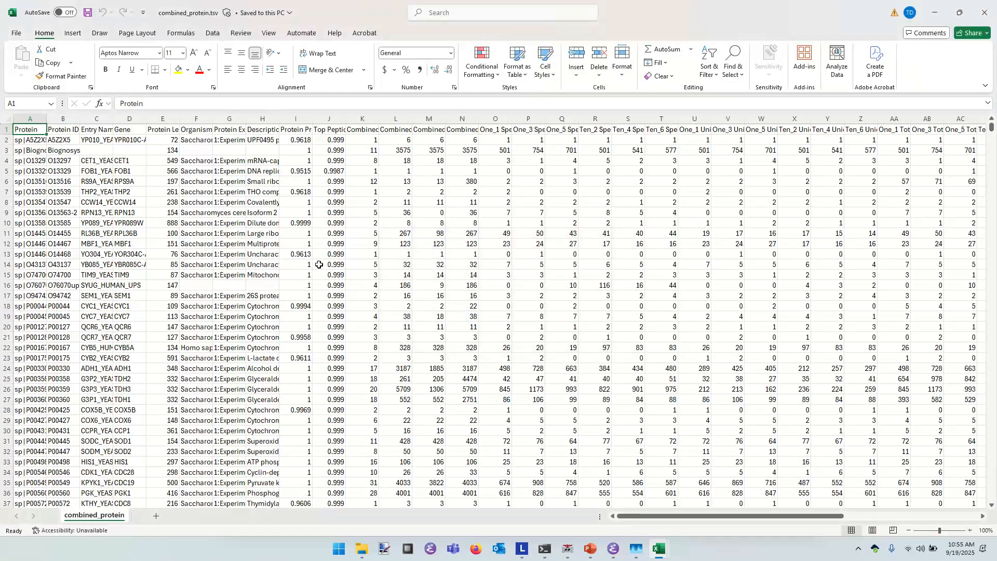
- Fit the Protein column to its contents and widen the Description column to make the protein descriptions readable
{"action": "double_click", "coordinate": [47, 118]}
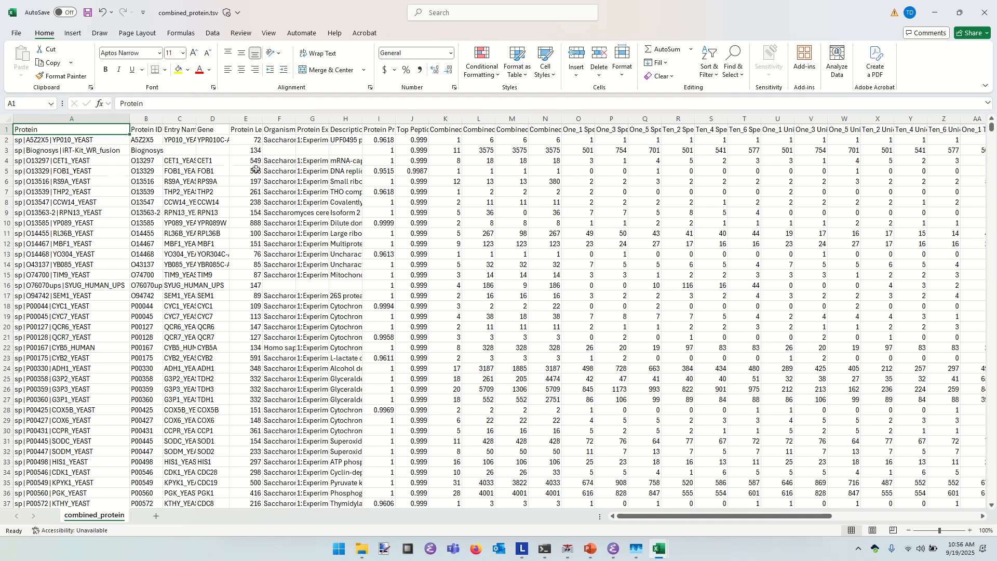
{"action": "left_click_drag", "start_coordinate": [363, 119], "coordinate": [463, 121]}
{"action": "key", "text": "Down"}
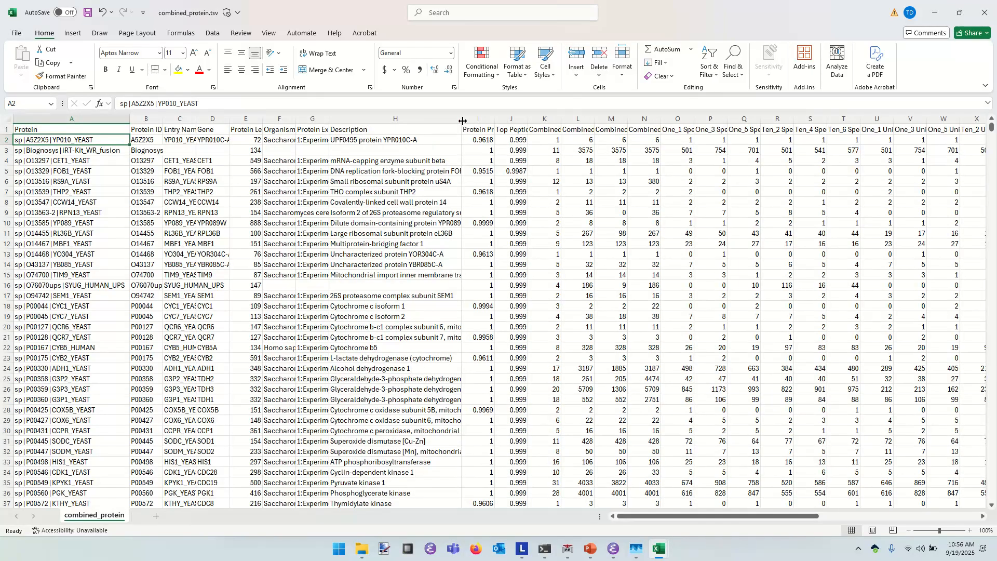
- Check the headers from Protein Probability to Combined Total Peptides, and fill the four Combined columns K to N with yellow
{"action": "left_click", "coordinate": [470, 143]}
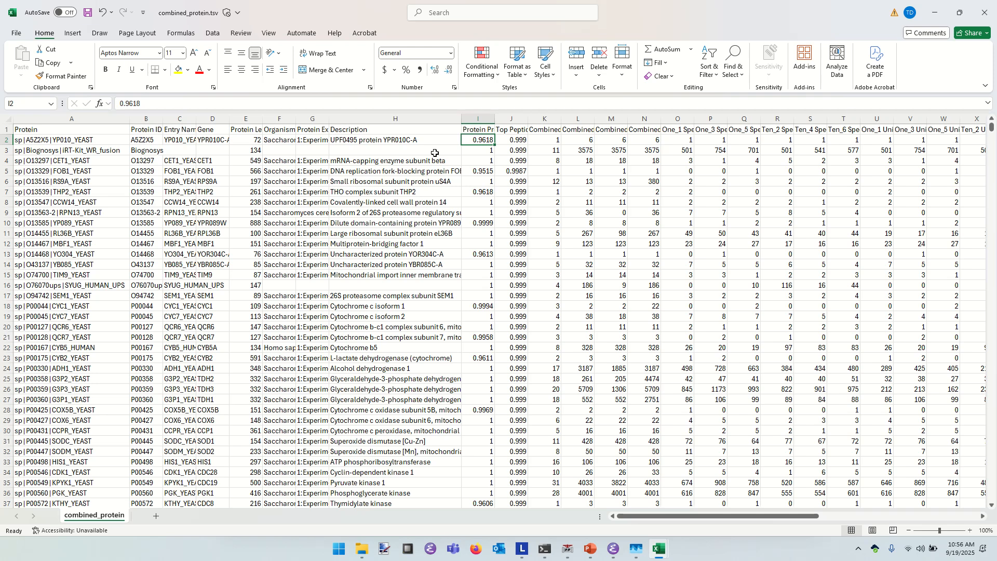
{"action": "key", "text": "Up"}
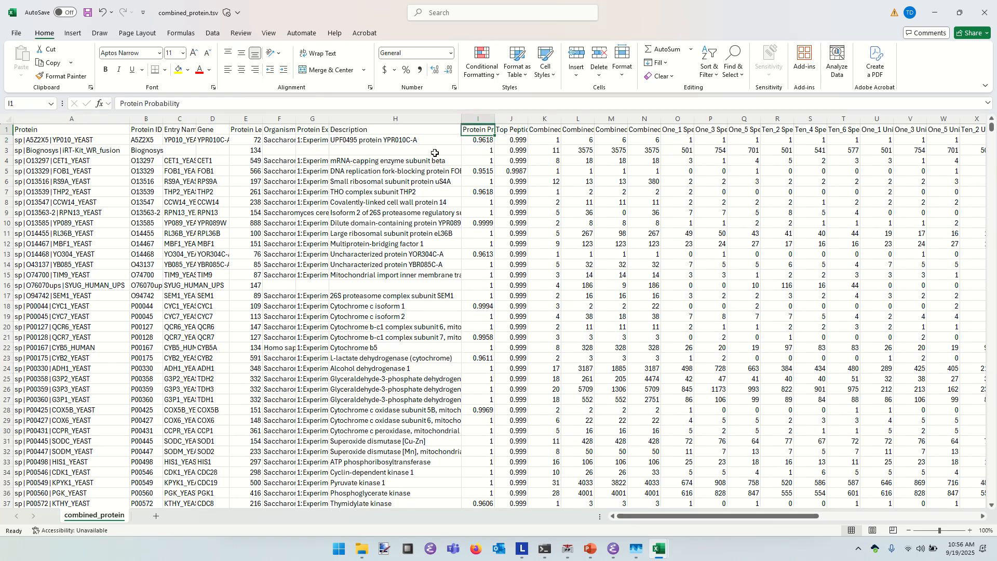
{"action": "key", "text": "Right"}
{"action": "key", "text": "Right"}
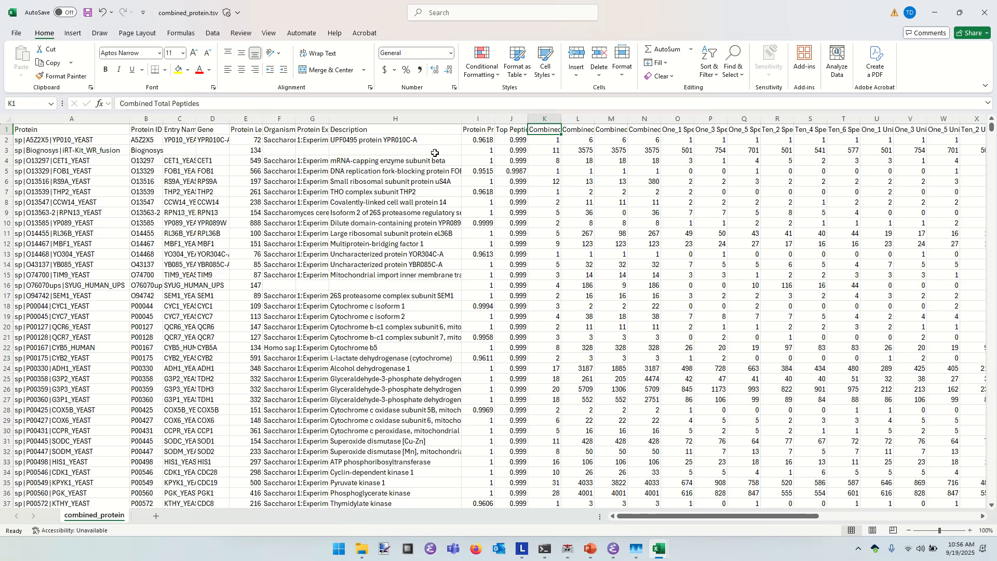
{"action": "left_click_drag", "start_coordinate": [545, 118], "coordinate": [634, 121]}
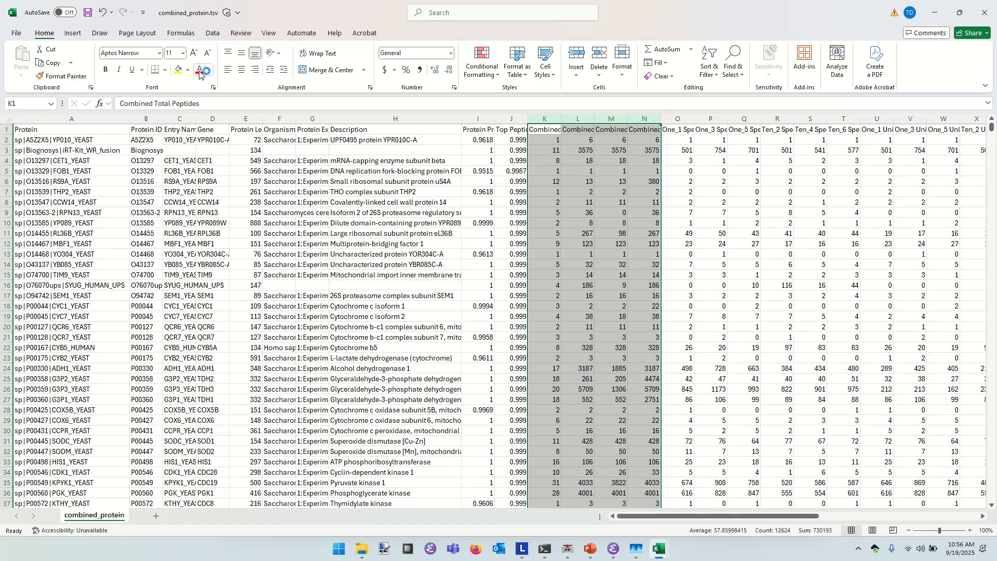
{"action": "left_click", "coordinate": [179, 71]}
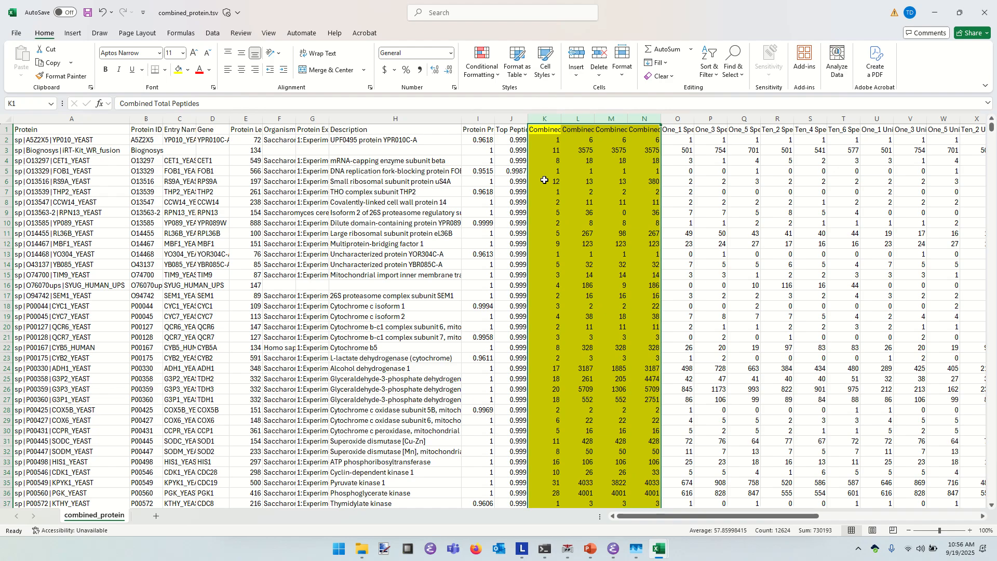
- Examine the headers of the per-sample Spectral Count columns, starting from One_1 in column O
{"action": "left_click", "coordinate": [679, 132]}
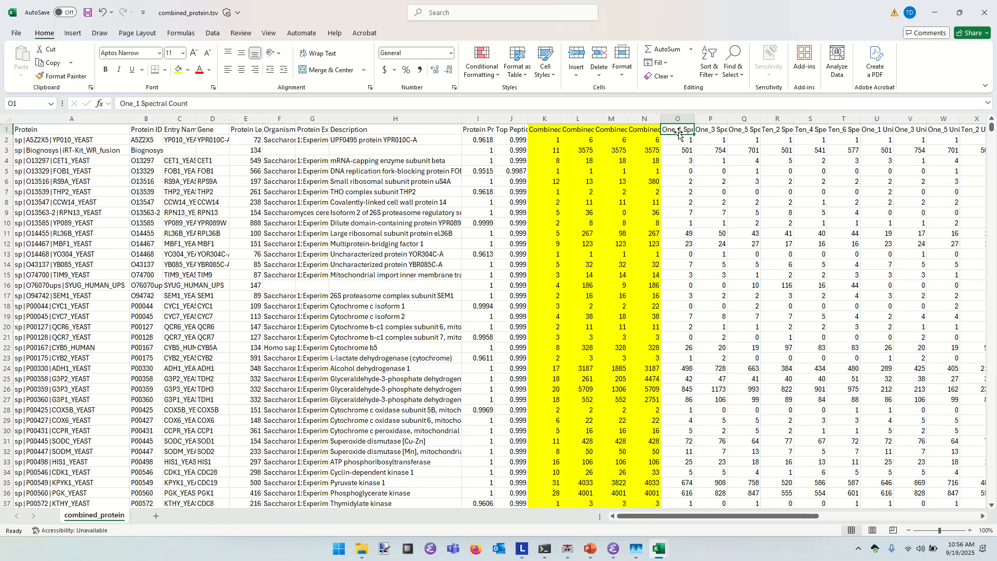
{"action": "key", "text": "Right"}
{"action": "key", "text": "Right"}
{"action": "key", "text": "Right"}
{"action": "key", "text": "Right"}
{"action": "key", "text": "Right"}
{"action": "key", "text": "Right"}
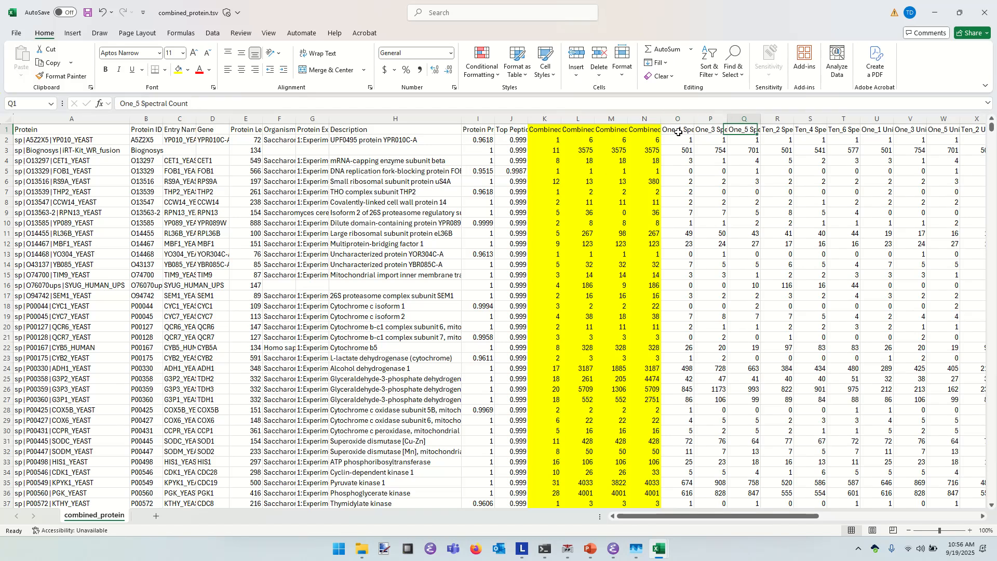
{"action": "key", "text": "Left"}
{"action": "key", "text": "Left"}
{"action": "key", "text": "Left"}
{"action": "key", "text": "Left"}
{"action": "key", "text": "Left"}
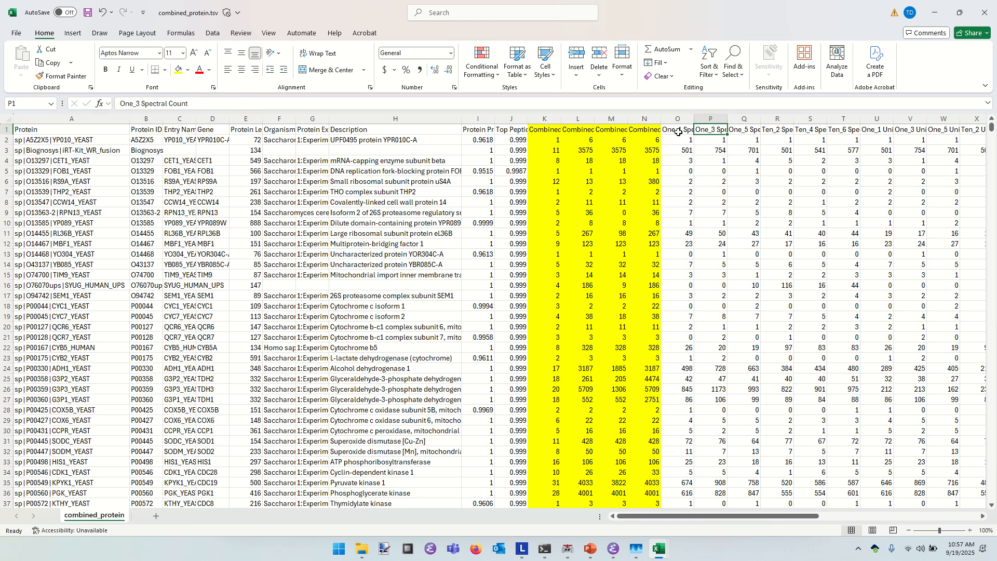
- Return to the start of the sheet and examine the protein accessions in the first few rows
{"action": "key", "text": "ctrl+Home"}
{"action": "key", "text": "Down"}
{"action": "key", "text": "Down"}
{"action": "key", "text": "Down"}
{"action": "key", "text": "Down"}
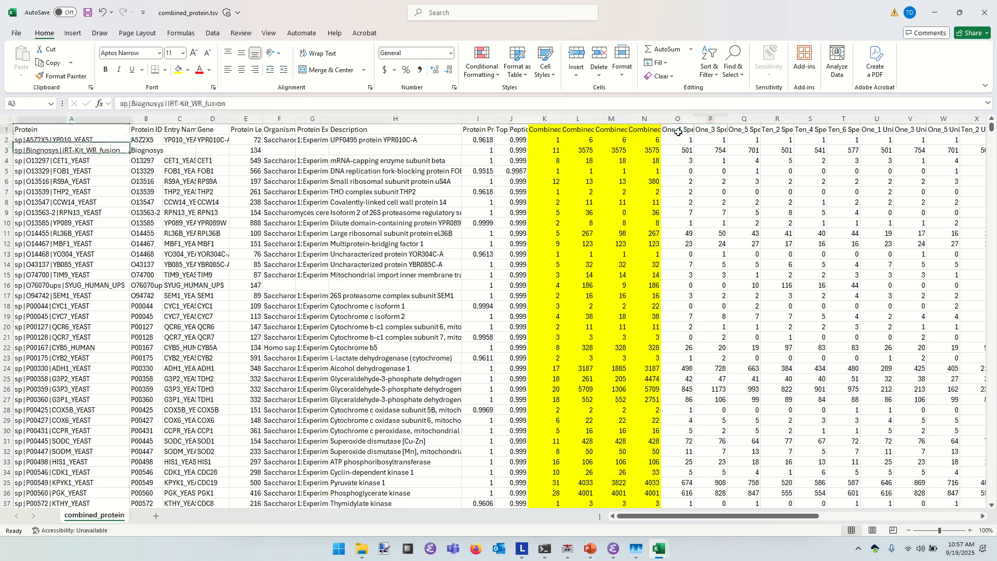
{"action": "key", "text": "Up"}
{"action": "key", "text": "Up"}
{"action": "key", "text": "Up"}
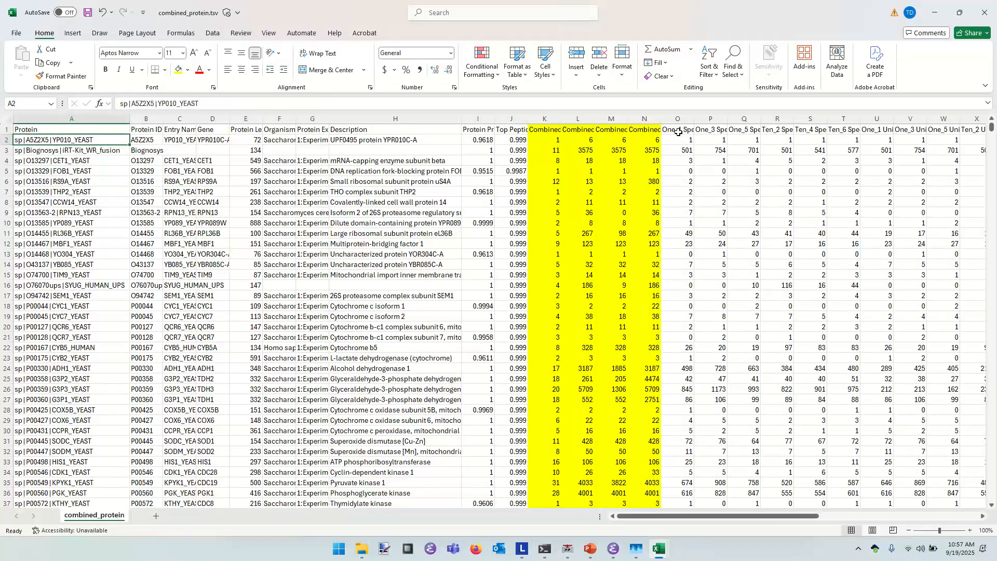
- Examine the first protein's values in row 2, from its identifiers and length through the yellow Combined columns
{"action": "key", "text": "Right"}
{"action": "key", "text": "Right"}
{"action": "key", "text": "Right"}
{"action": "key", "text": "Right"}
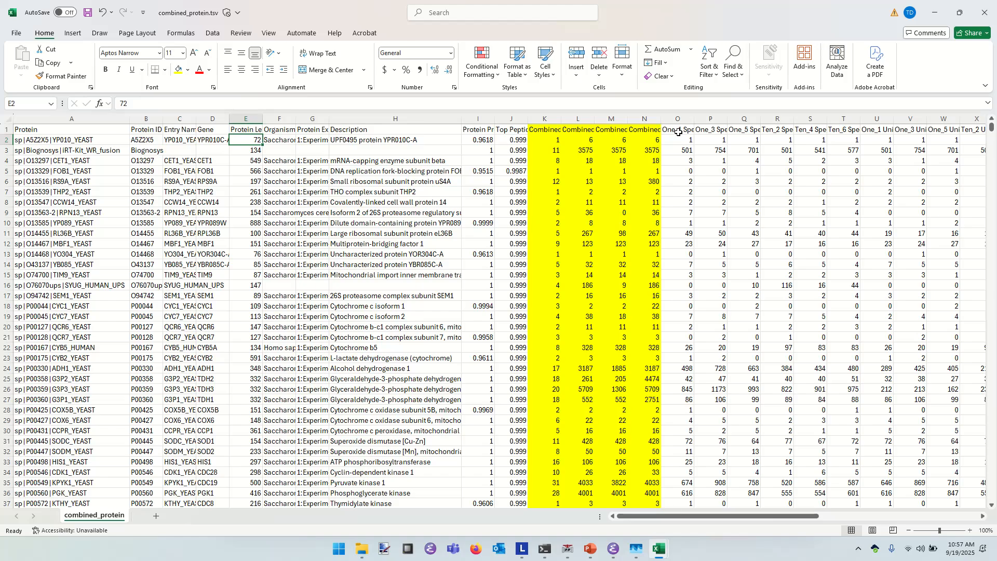
{"action": "key", "text": "Right"}
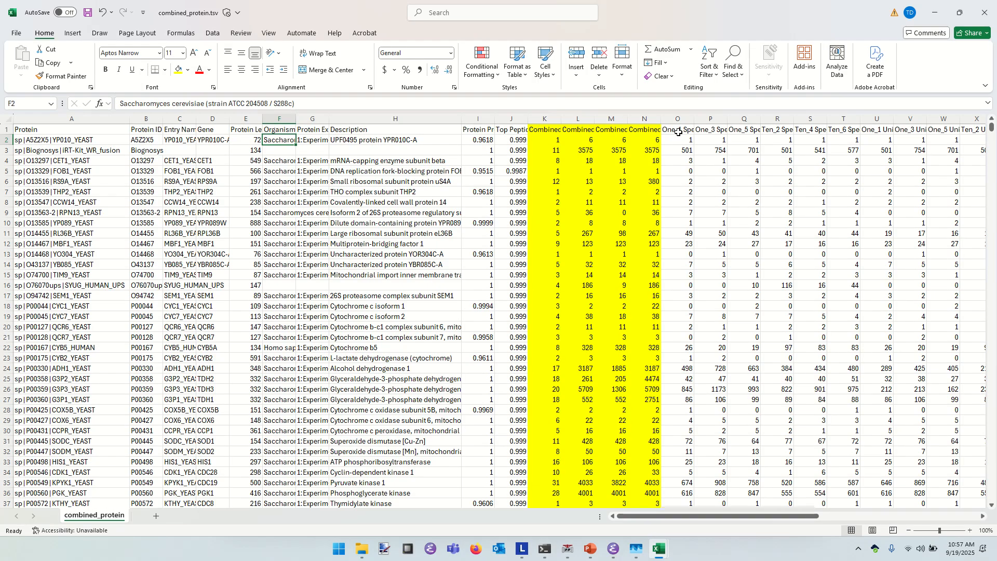
{"action": "key", "text": "Right"}
{"action": "key", "text": "Right"}
{"action": "key", "text": "Right"}
{"action": "key", "text": "Right"}
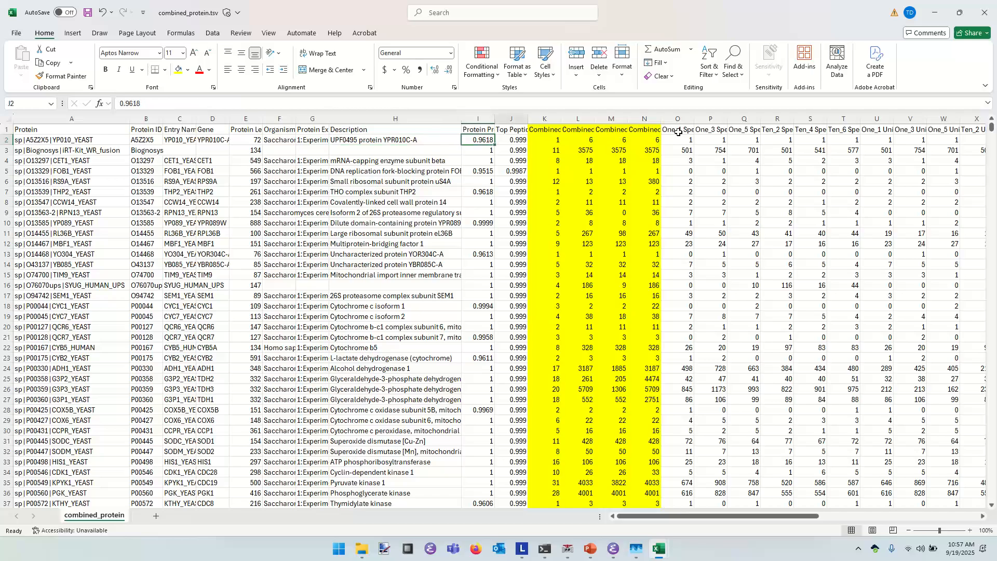
{"action": "key", "text": "Right"}
{"action": "key", "text": "Right"}
{"action": "key", "text": "Right"}
{"action": "key", "text": "Right"}
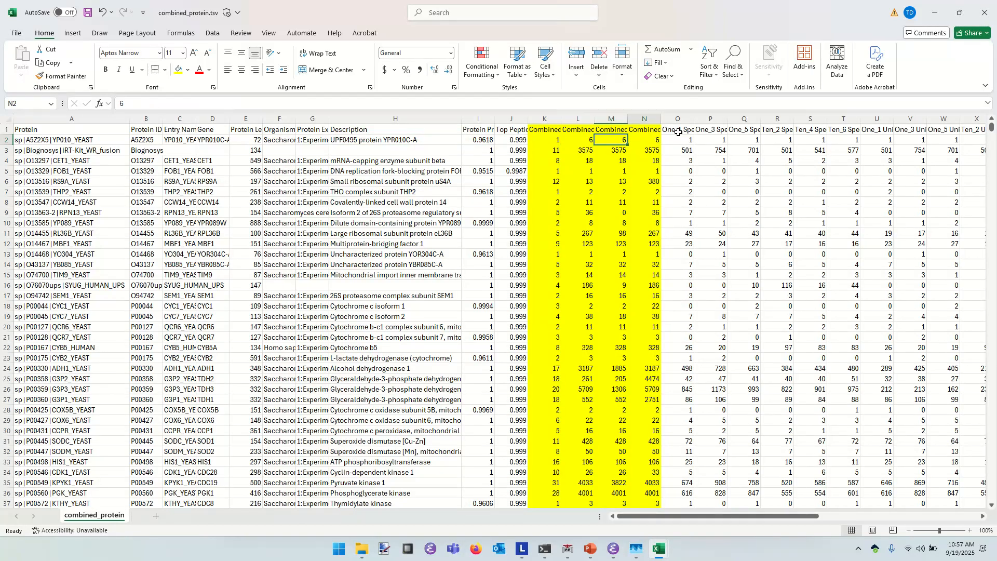
- Examine the row 1 headers from the per-sample Spectral Count columns through Unique and Total Spectral Count to the Intensity columns
{"action": "key", "text": "Up"}
{"action": "key", "text": "Right"}
{"action": "key", "text": "Right"}
{"action": "key", "text": "Right"}
{"action": "key", "text": "Right"}
{"action": "key", "text": "Right"}
{"action": "key", "text": "Right"}
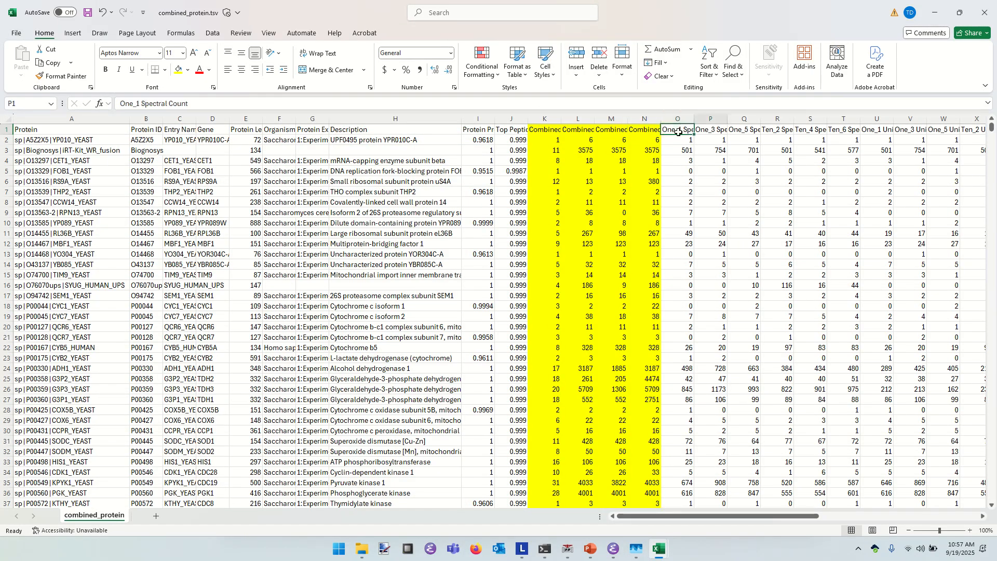
{"action": "key", "text": "Right"}
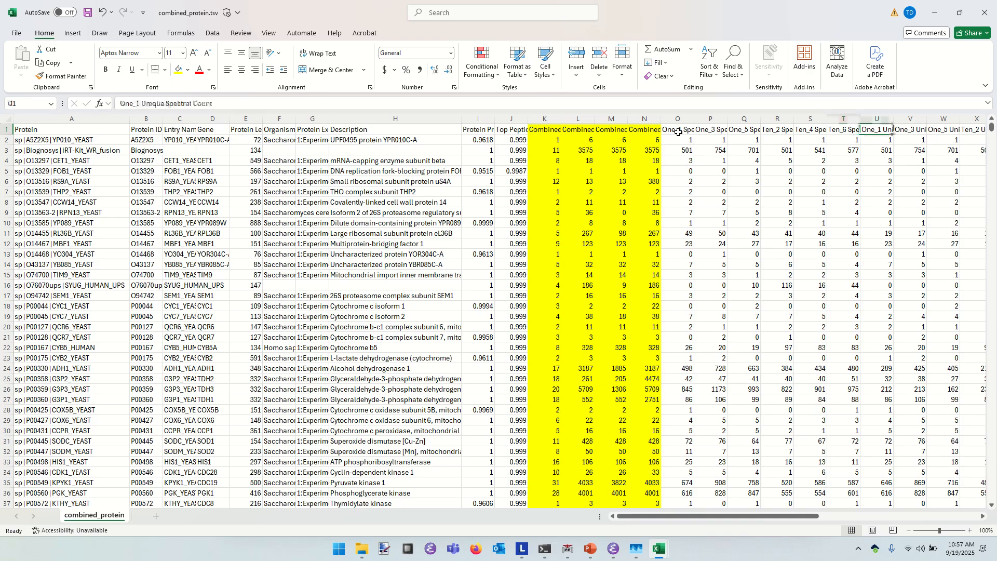
{"action": "key", "text": "Right"}
{"action": "key", "text": "Right"}
{"action": "key", "text": "Right"}
{"action": "key", "text": "Right"}
{"action": "key", "text": "Right"}
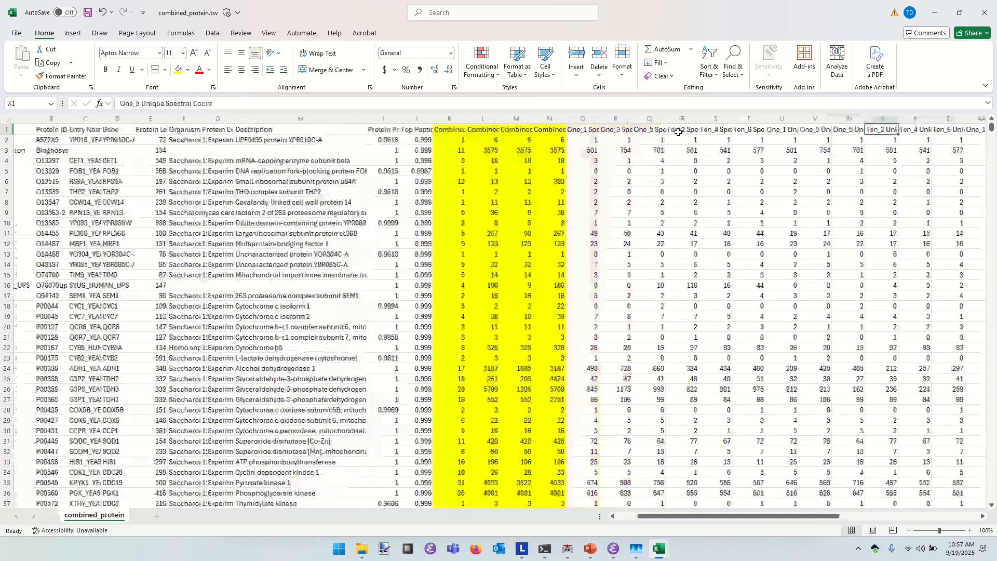
{"action": "key", "text": "Right"}
{"action": "key", "text": "Right"}
{"action": "key", "text": "Right"}
{"action": "key", "text": "Right"}
{"action": "key", "text": "Right"}
{"action": "key", "text": "Right"}
{"action": "key", "text": "Right"}
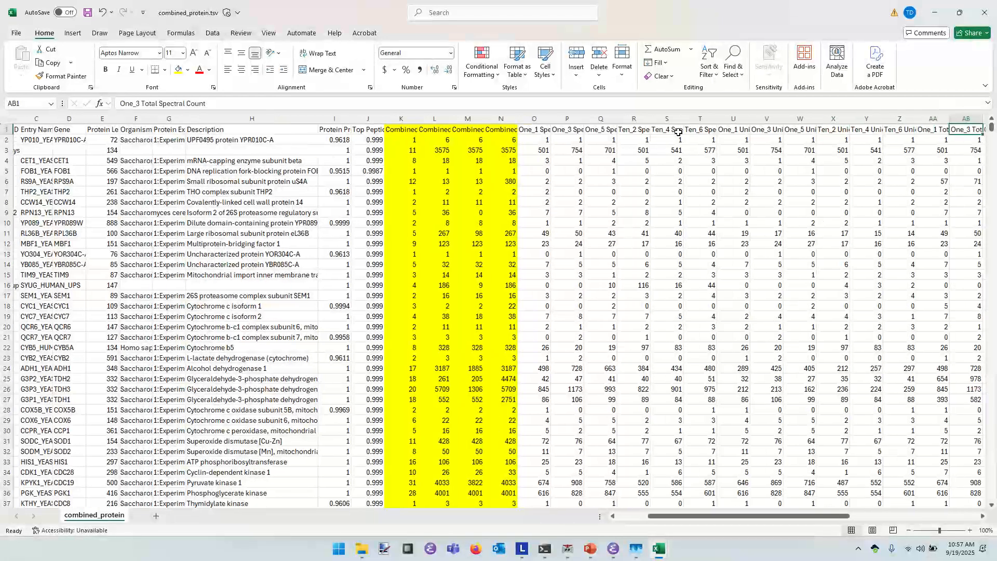
{"action": "key", "text": "Right"}
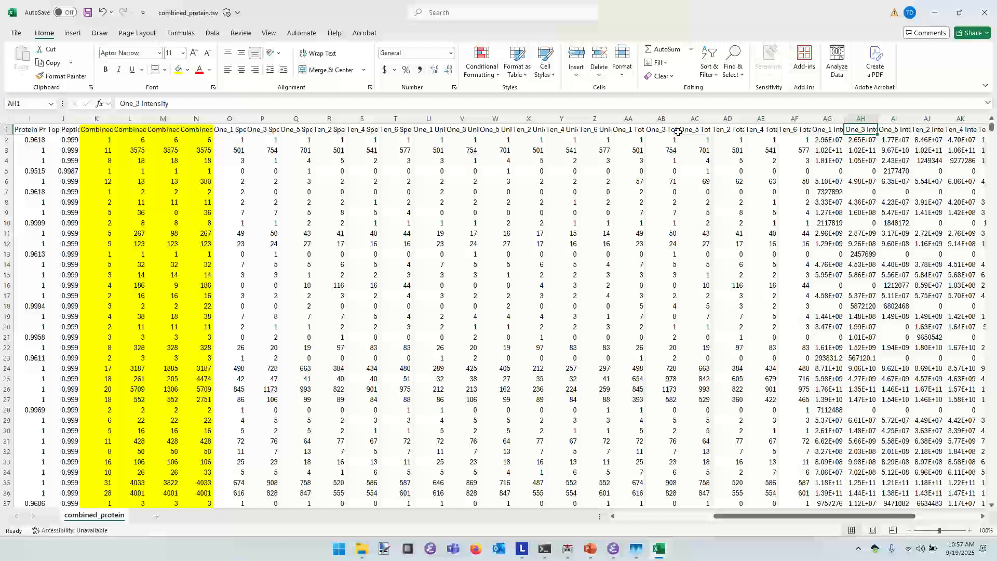
- Check the One_1, One_3 and One_5 Intensity headers and fill those three columns, AG to AI, with light green
{"action": "key", "text": "Left"}
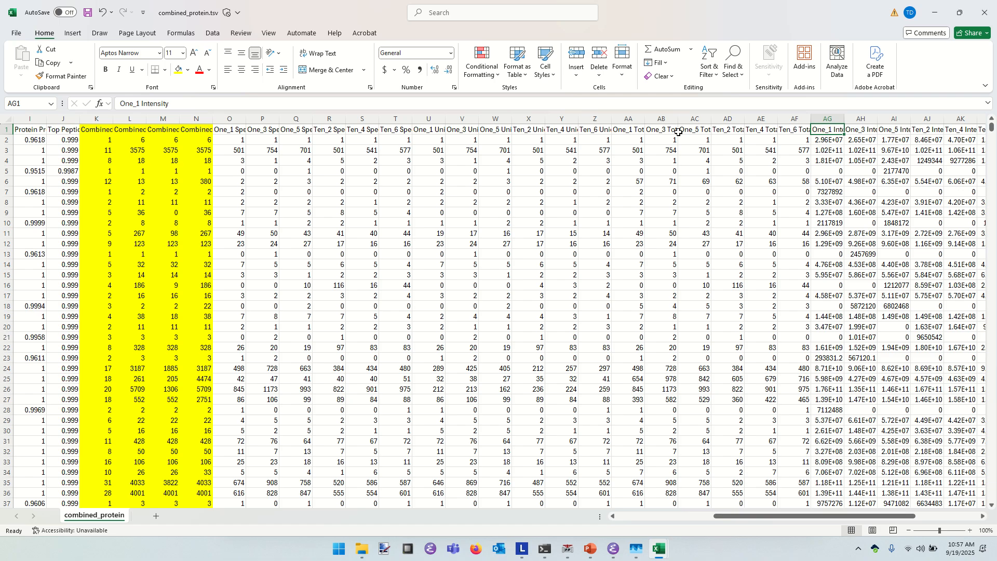
{"action": "key", "text": "Right"}
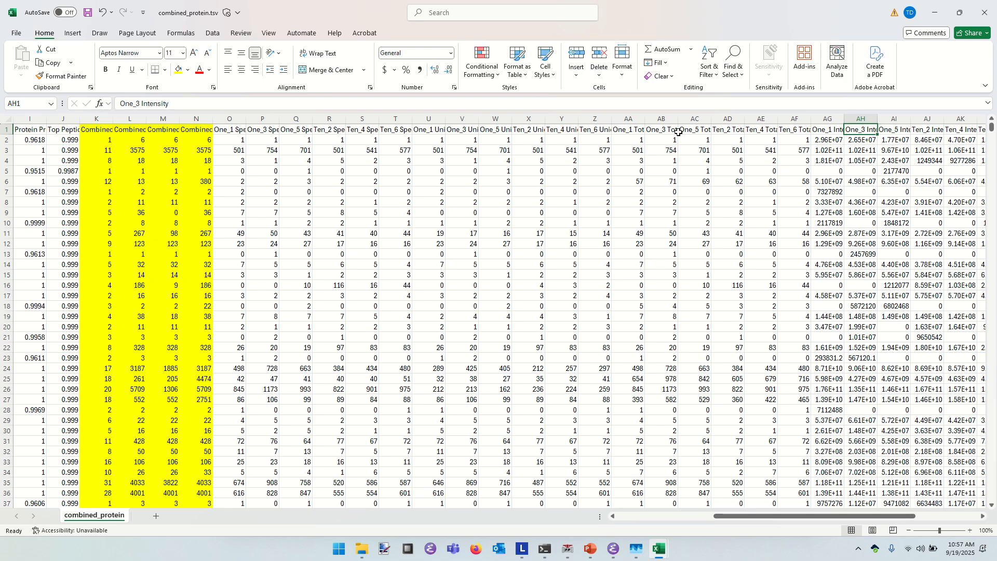
{"action": "key", "text": "Right"}
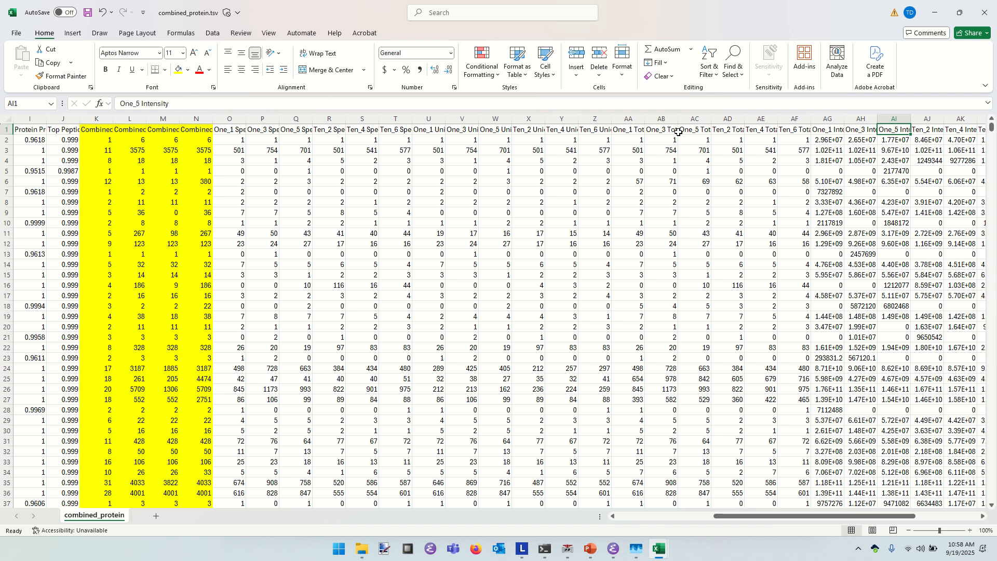
{"action": "left_click", "coordinate": [679, 132]}
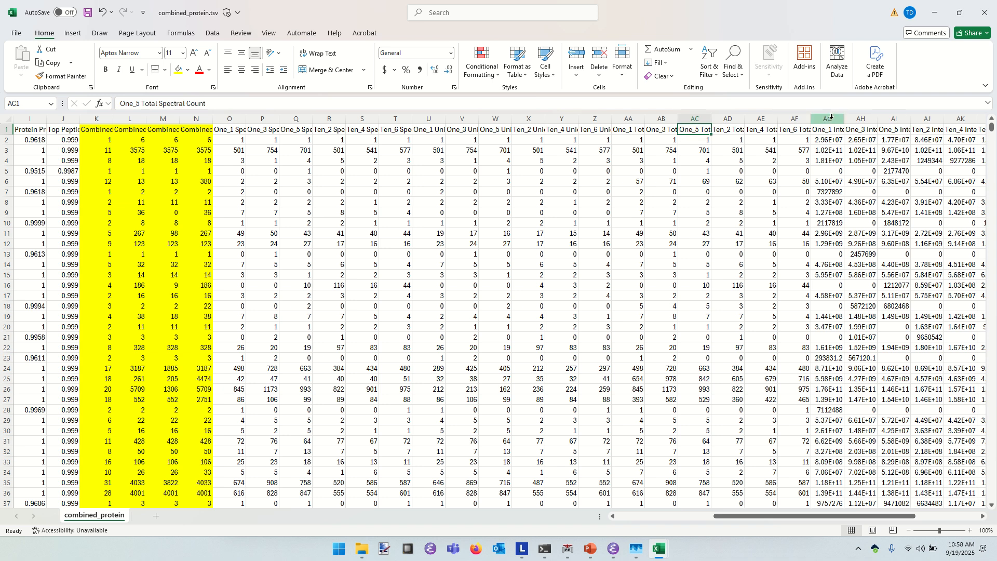
{"action": "left_click_drag", "start_coordinate": [832, 117], "coordinate": [895, 116]}
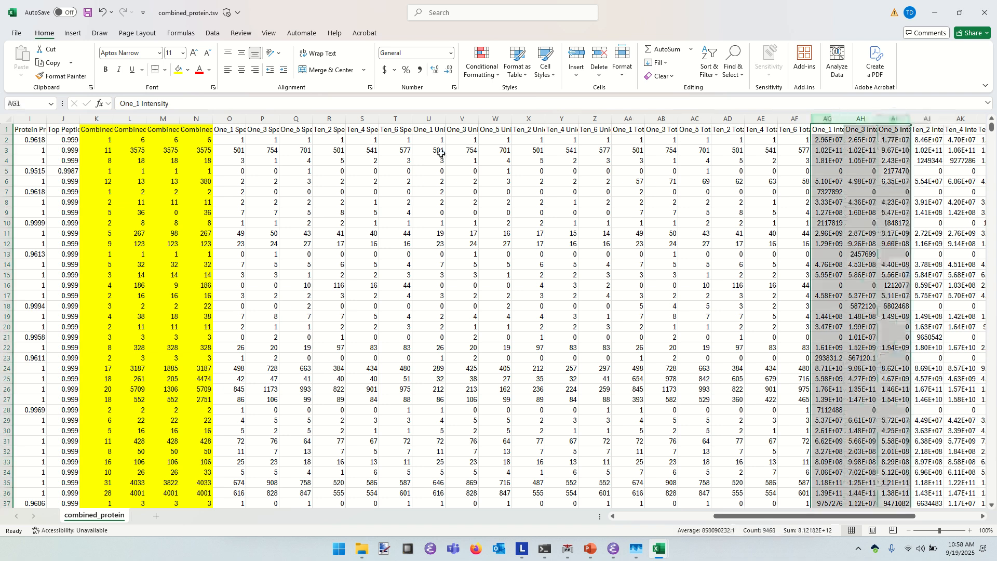
{"action": "left_click", "coordinate": [188, 71]}
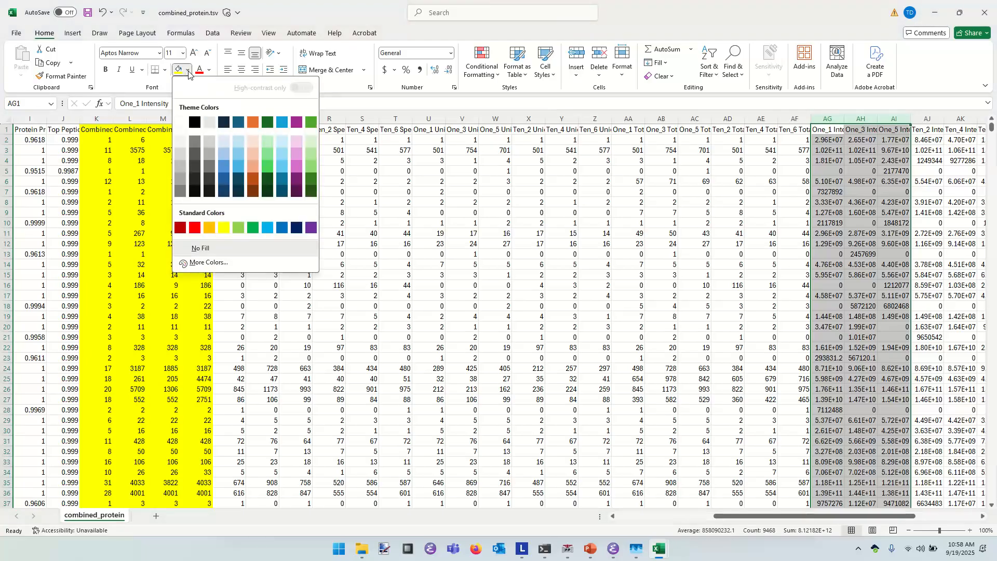
{"action": "left_click", "coordinate": [310, 142]}
{"action": "left_click", "coordinate": [949, 151]}
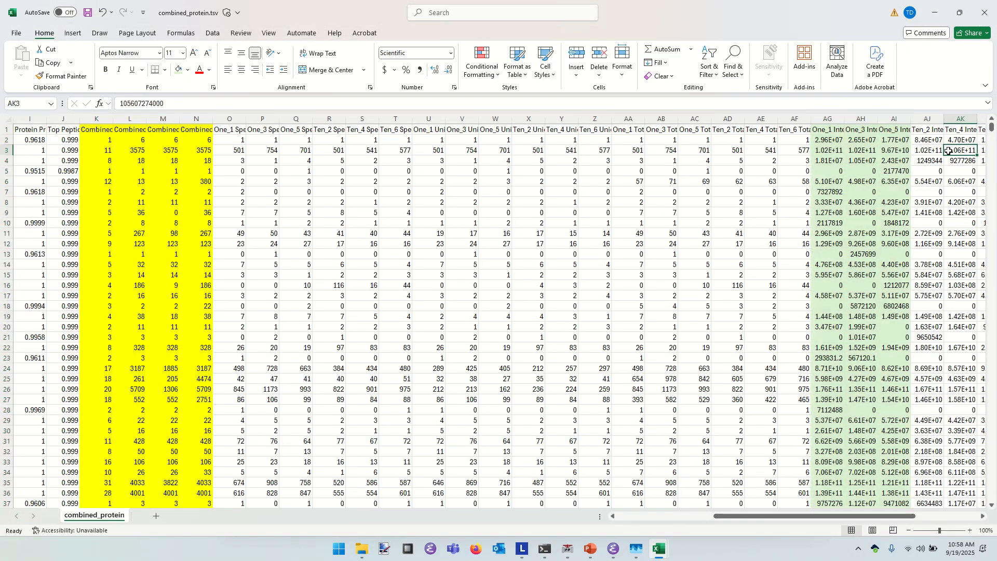
- Return to the start of the sheet and examine the Biognosys iRT-Kit_WR_fusion row up to Combined column L
{"action": "key", "text": "Right"}
{"action": "key", "text": "Right"}
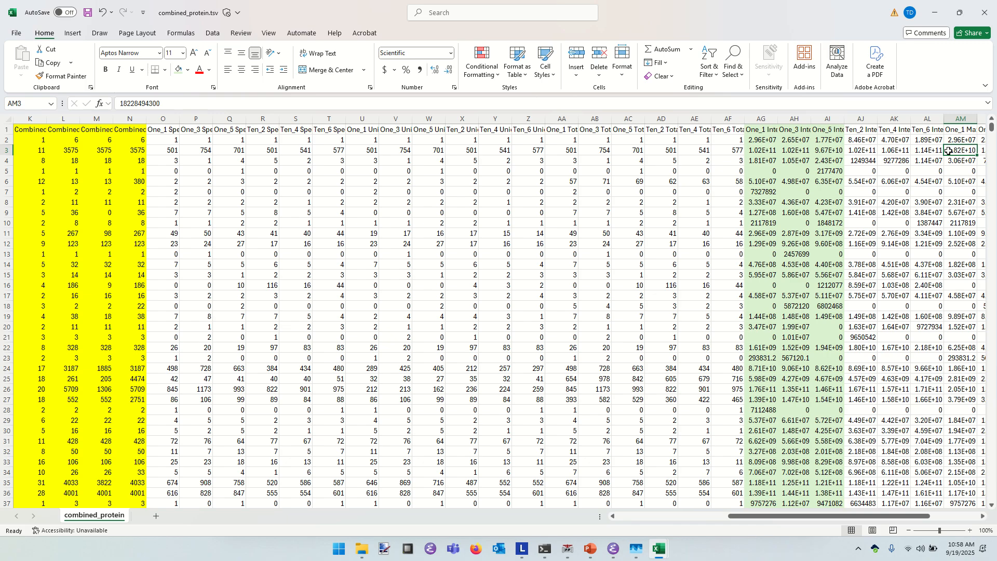
{"action": "key", "text": "ctrl+Home"}
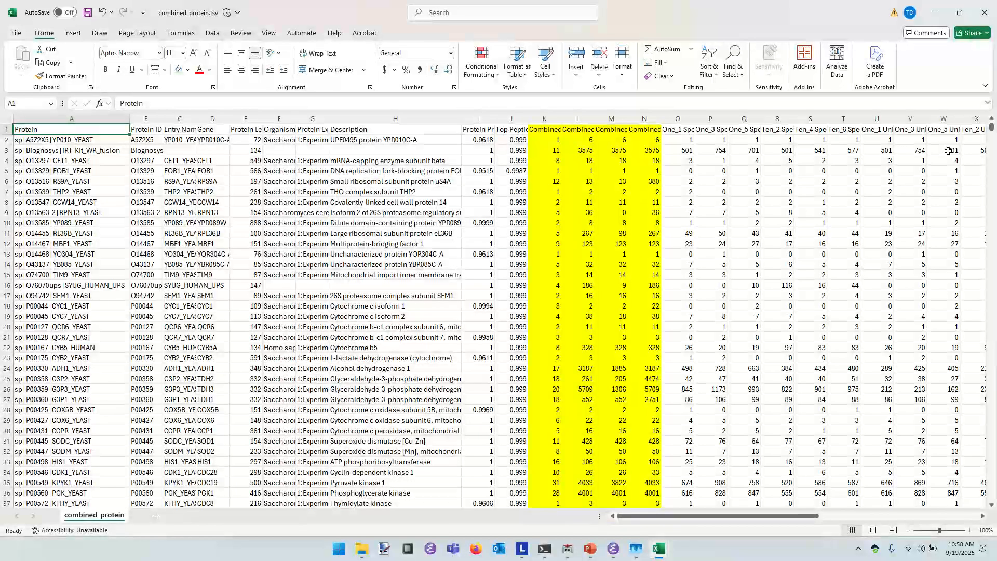
{"action": "key", "text": "Down"}
{"action": "key", "text": "Down"}
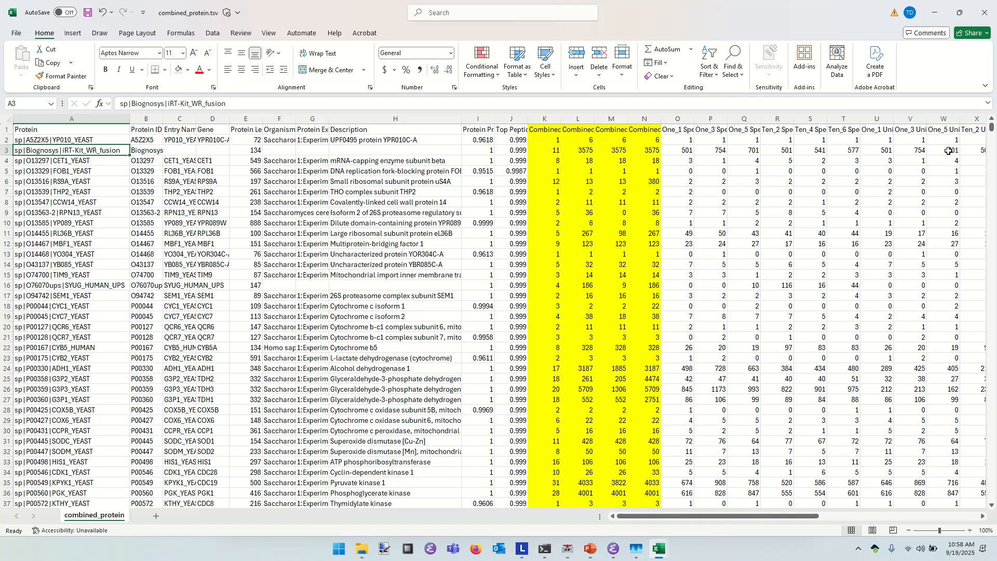
{"action": "key", "text": "Right"}
{"action": "key", "text": "Right"}
{"action": "key", "text": "Right"}
{"action": "key", "text": "Right"}
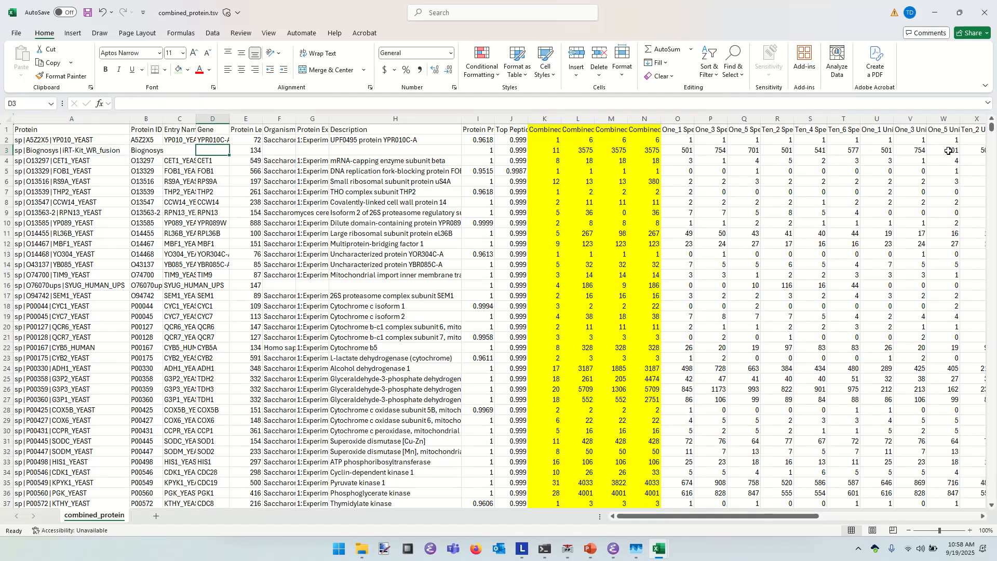
{"action": "key", "text": "Right"}
{"action": "key", "text": "Right"}
{"action": "key", "text": "Right"}
{"action": "key", "text": "Right"}
{"action": "key", "text": "Right"}
{"action": "key", "text": "Right"}
{"action": "key", "text": "Right"}
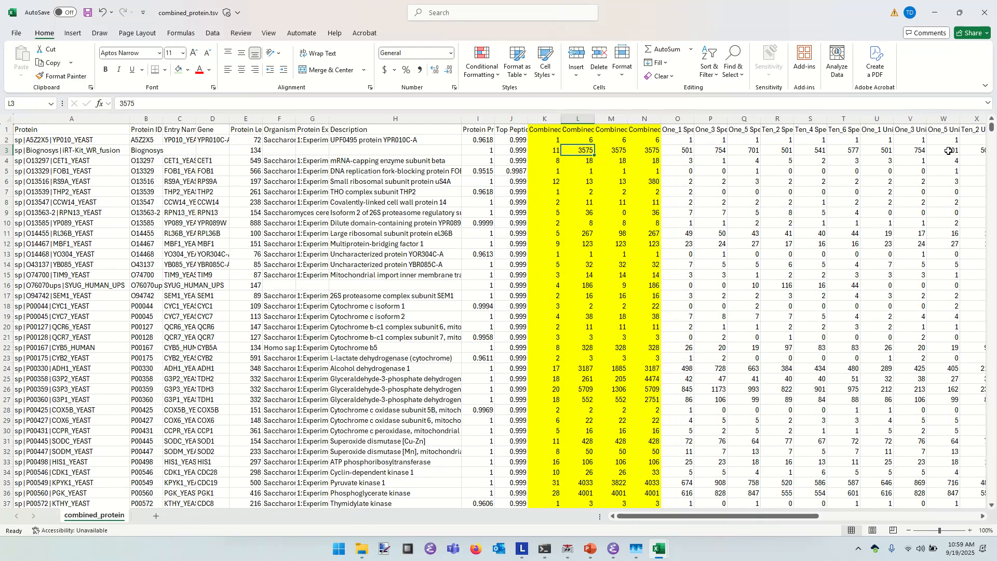
- Examine the rest of the iRT-Kit_WR_fusion row, from column M across the per-sample spectral counts and intensities to column AN
{"action": "key", "text": "Right"}
{"action": "key", "text": "Right"}
{"action": "key", "text": "Right"}
{"action": "key", "text": "Right"}
{"action": "key", "text": "Right"}
{"action": "key", "text": "Right"}
{"action": "key", "text": "Right"}
{"action": "key", "text": "Right"}
{"action": "key", "text": "Right"}
{"action": "key", "text": "Right"}
{"action": "key", "text": "Right"}
{"action": "key", "text": "Right"}
{"action": "key", "text": "Right"}
{"action": "key", "text": "Right"}
{"action": "key", "text": "Right"}
{"action": "key", "text": "Right"}
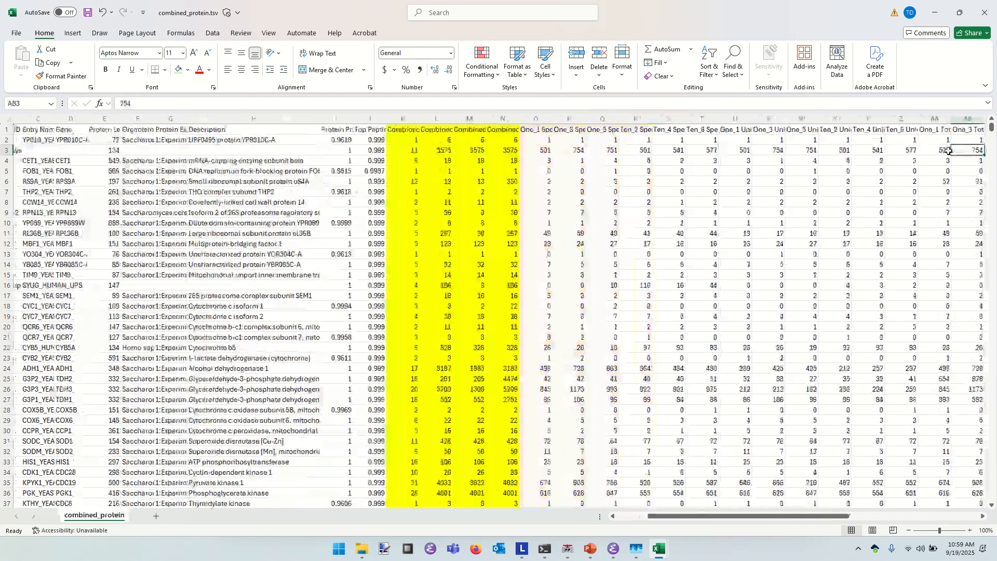
{"action": "key", "text": "Right"}
{"action": "key", "text": "Right"}
{"action": "key", "text": "Right"}
{"action": "key", "text": "Right"}
{"action": "key", "text": "Right"}
{"action": "key", "text": "Right"}
{"action": "key", "text": "Right"}
{"action": "key", "text": "Right"}
{"action": "key", "text": "Right"}
{"action": "key", "text": "Right"}
{"action": "key", "text": "Right"}
{"action": "key", "text": "Right"}
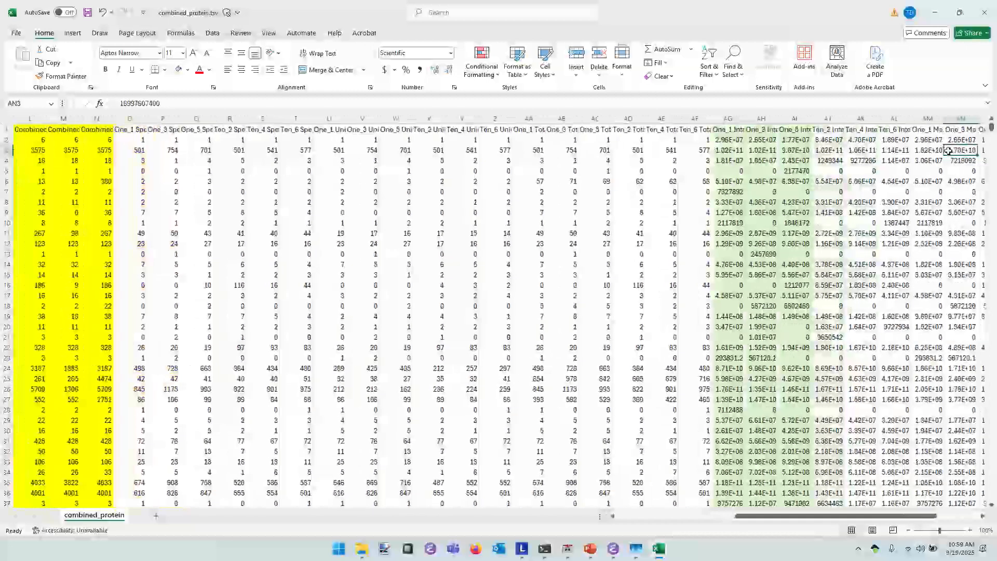
- Fill the Ten_2, Ten_4 and Ten_6 Intensity columns, AJ to AL, with light orange
{"action": "key", "text": "Up"}
{"action": "key", "text": "Up"}
{"action": "key", "text": "Left"}
{"action": "key", "text": "Left"}
{"action": "key", "text": "Left"}
{"action": "key", "text": "Left"}
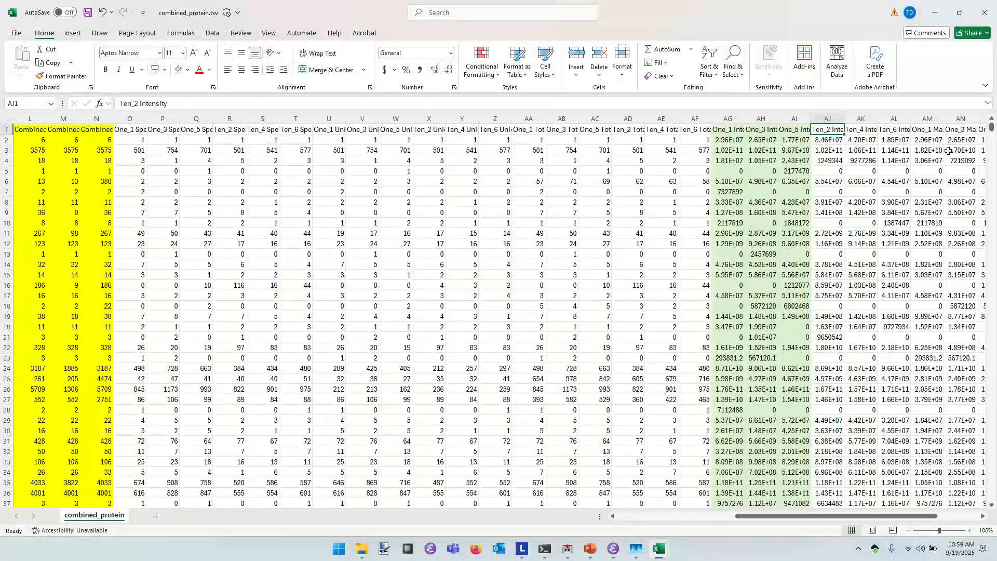
{"action": "left_click_drag", "start_coordinate": [828, 119], "coordinate": [895, 120]}
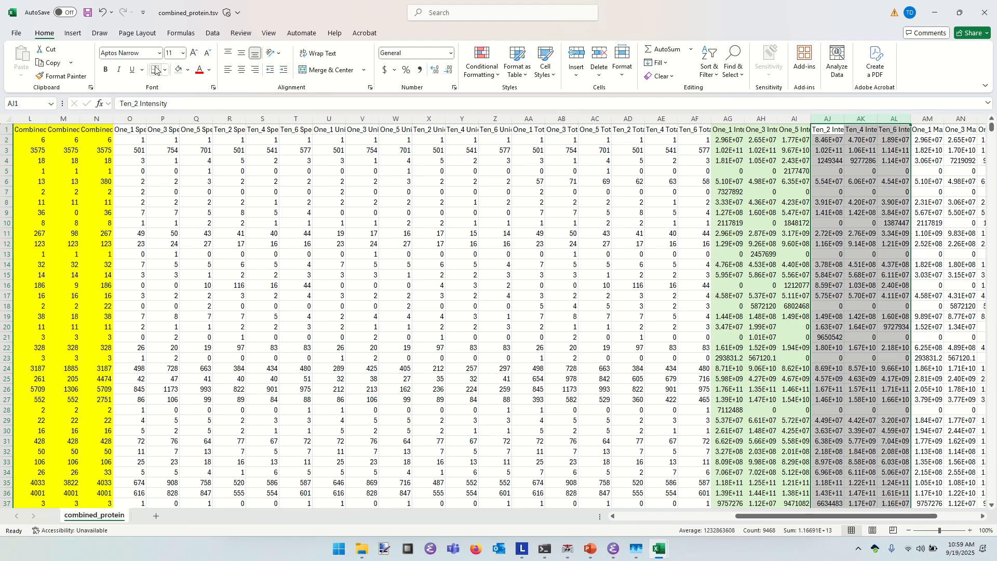
{"action": "left_click", "coordinate": [188, 69]}
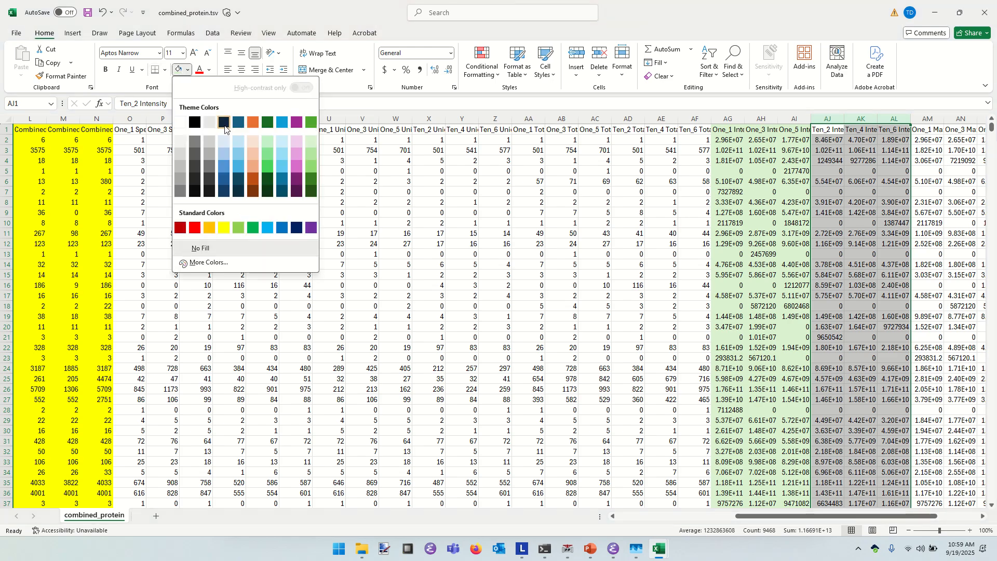
{"action": "left_click", "coordinate": [252, 141]}
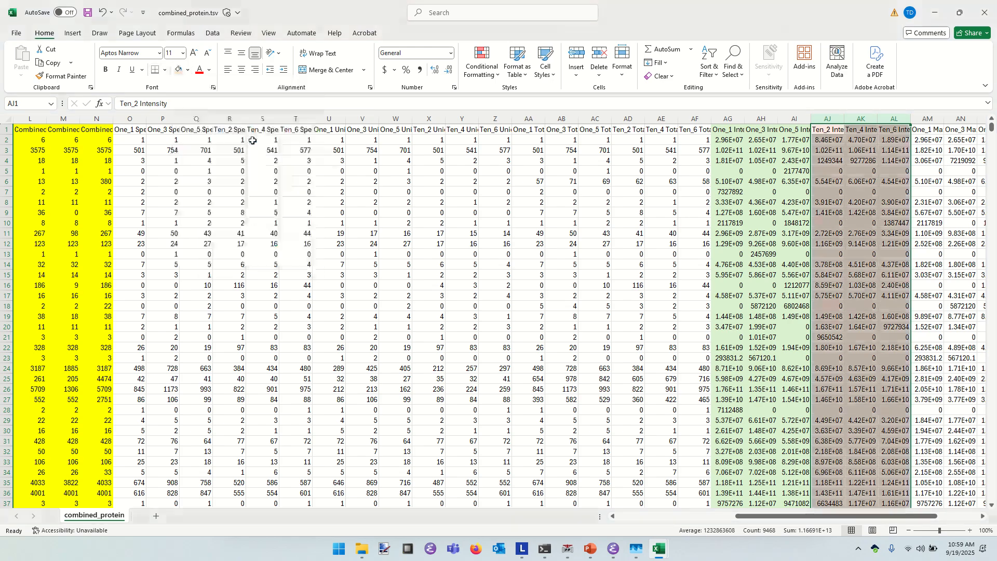
{"action": "left_click", "coordinate": [653, 192]}
- Examine the One_1 Intensity value in row 5 and the One_1 MaxLFQ Intensity header in column AM
{"action": "key", "text": "Up"}
{"action": "key", "text": "Up"}
{"action": "key", "text": "Right"}
{"action": "key", "text": "Right"}
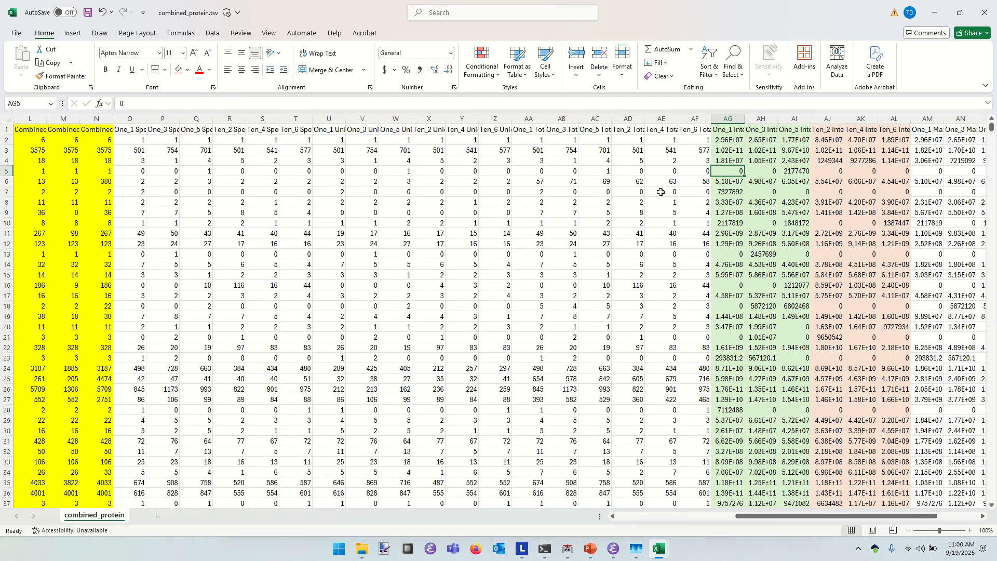
{"action": "left_click", "coordinate": [925, 130]}
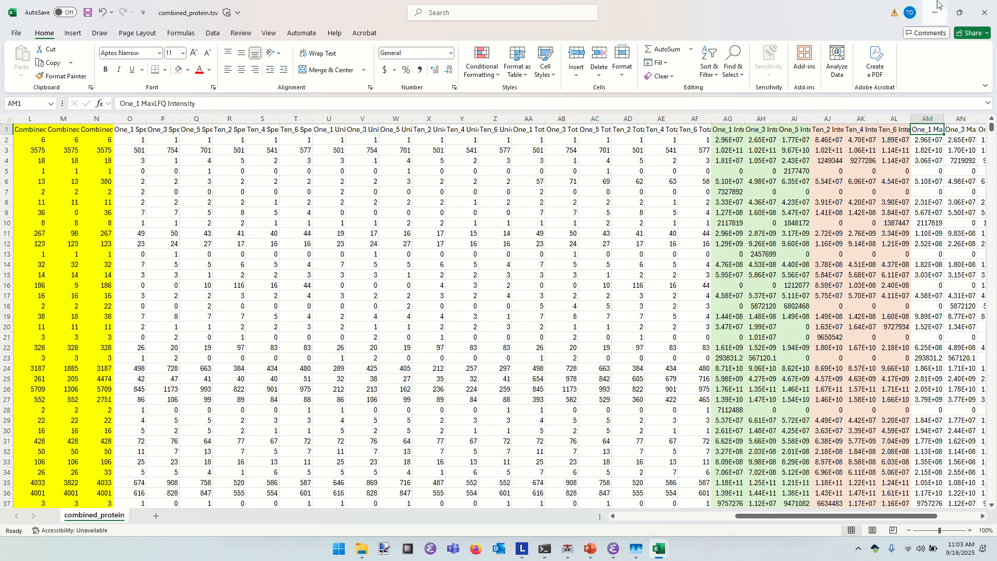
- Close combined_protein.tsv without saving the changes, and close the remaining blank Excel workbook
{"action": "left_click", "coordinate": [983, 9]}
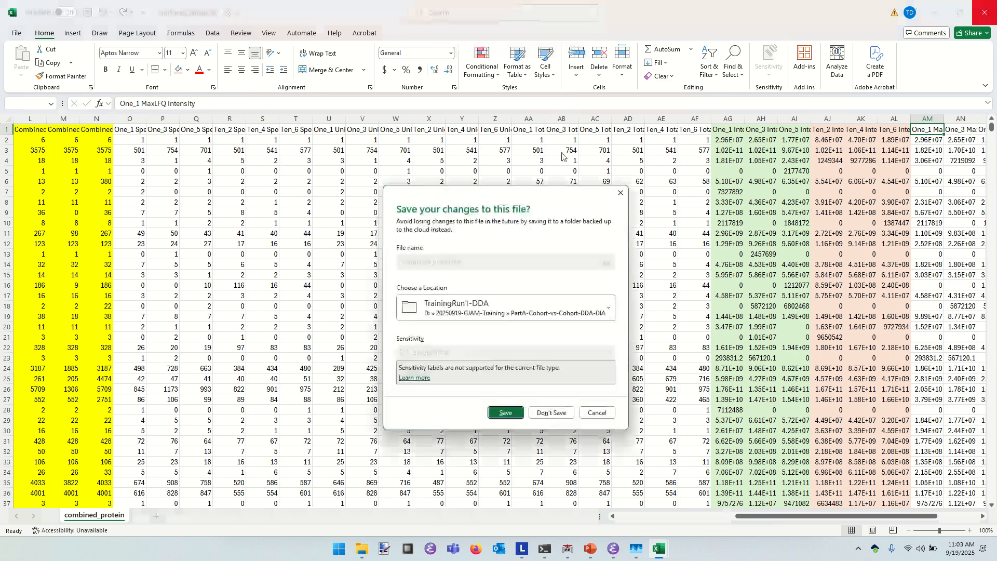
{"action": "left_click", "coordinate": [552, 413]}
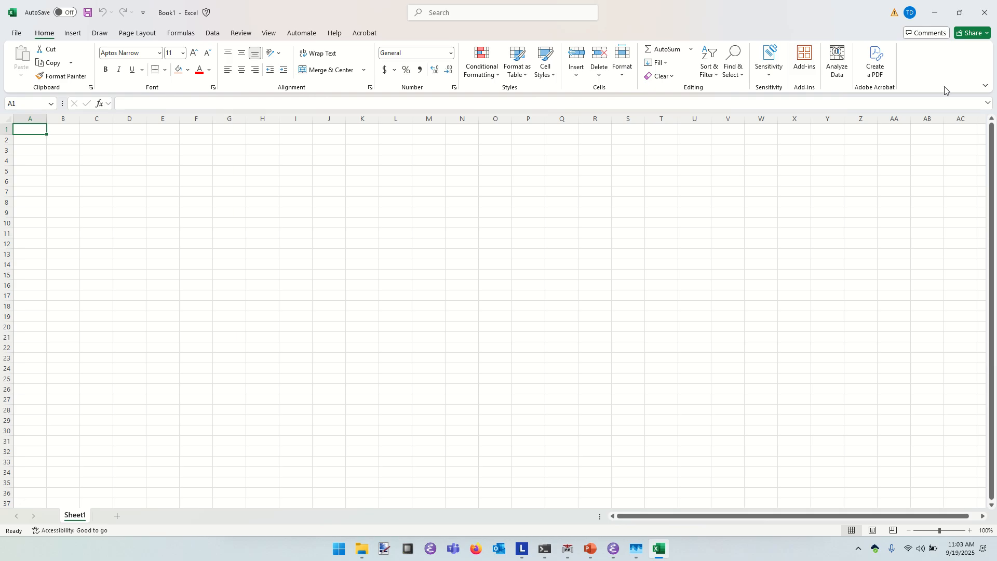
{"action": "left_click", "coordinate": [987, 15]}
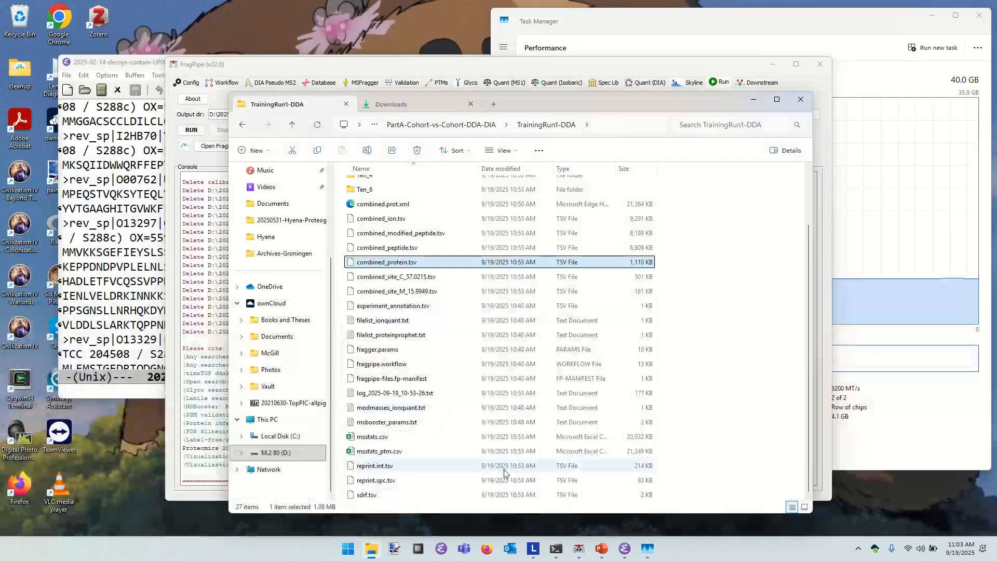
- Switch to Firefox and open the FragPipe-Analyst site at fragpipe-analyst.nesvilab.org
{"action": "left_click", "coordinate": [488, 549]}
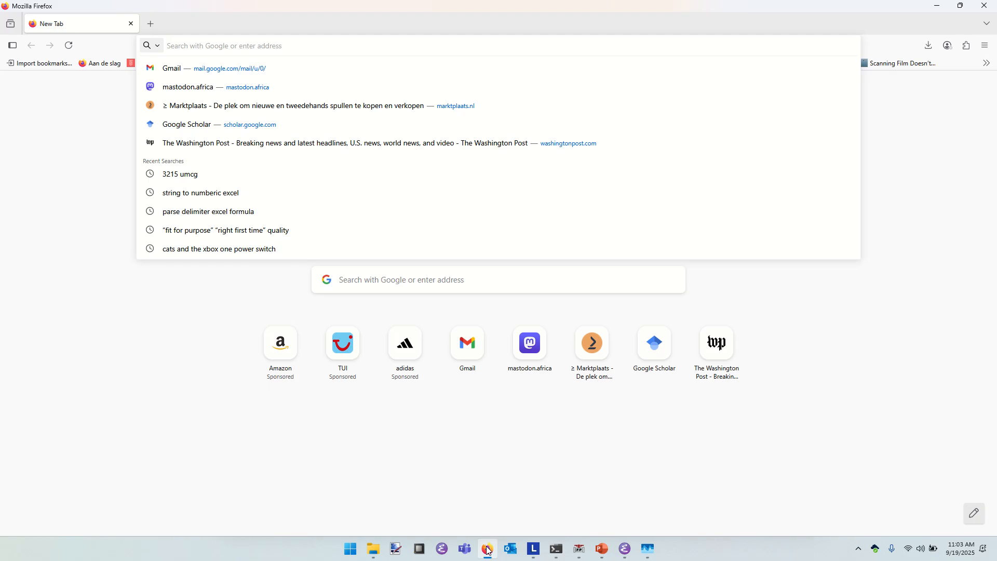
{"action": "type", "text": "fragpipe-analyst.nesvilab.org/"}
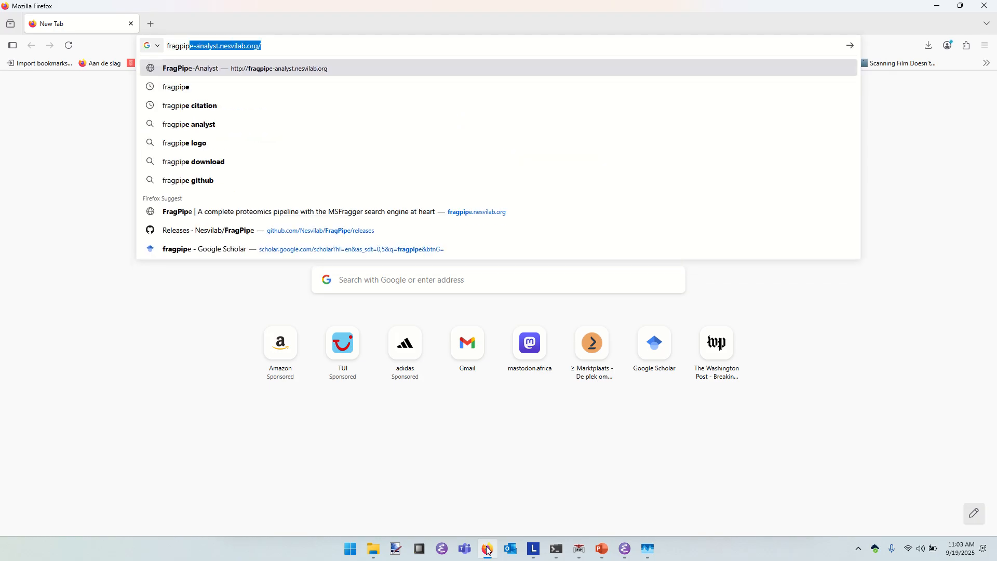
{"action": "key", "text": "Right"}
{"action": "key", "text": "Return"}
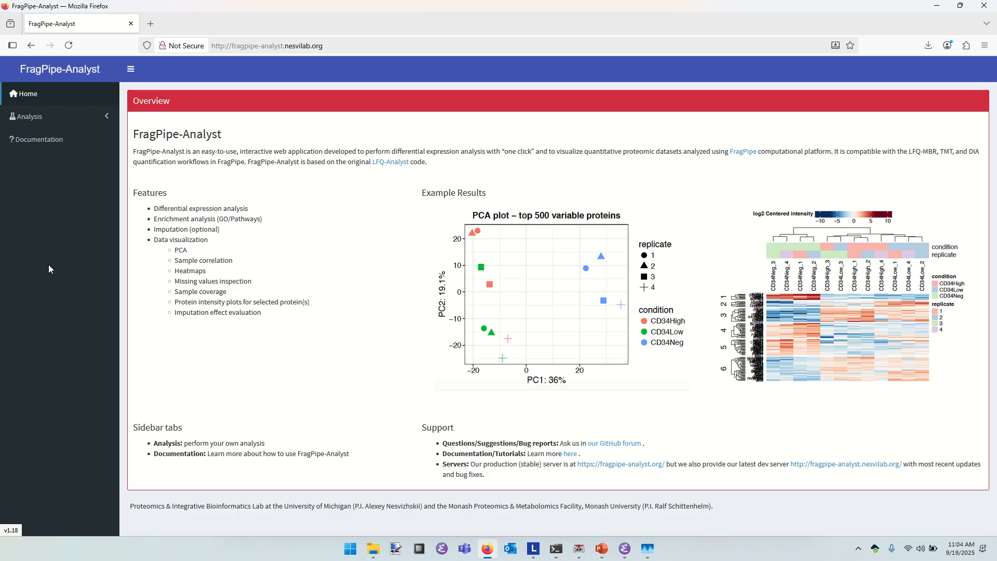
- Open the Analysis section of FragPipe-Analyst and review the experiment assignments of the input files in FragPipe's workflow settings
{"action": "left_click", "coordinate": [48, 121]}
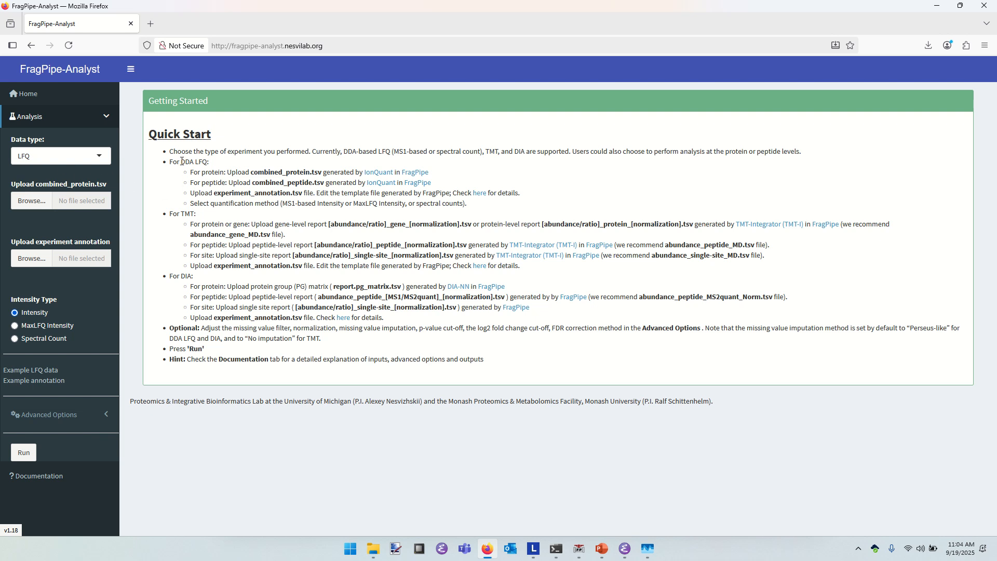
{"action": "left_click_drag", "start_coordinate": [182, 161], "coordinate": [213, 164]}
{"action": "key", "text": "alt+Tab"}
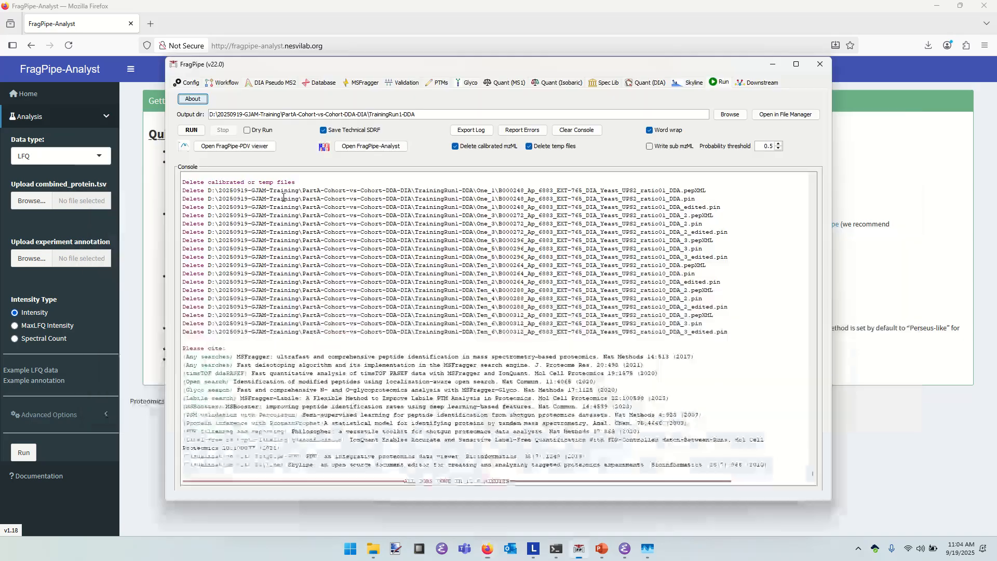
{"action": "left_click", "coordinate": [225, 83]}
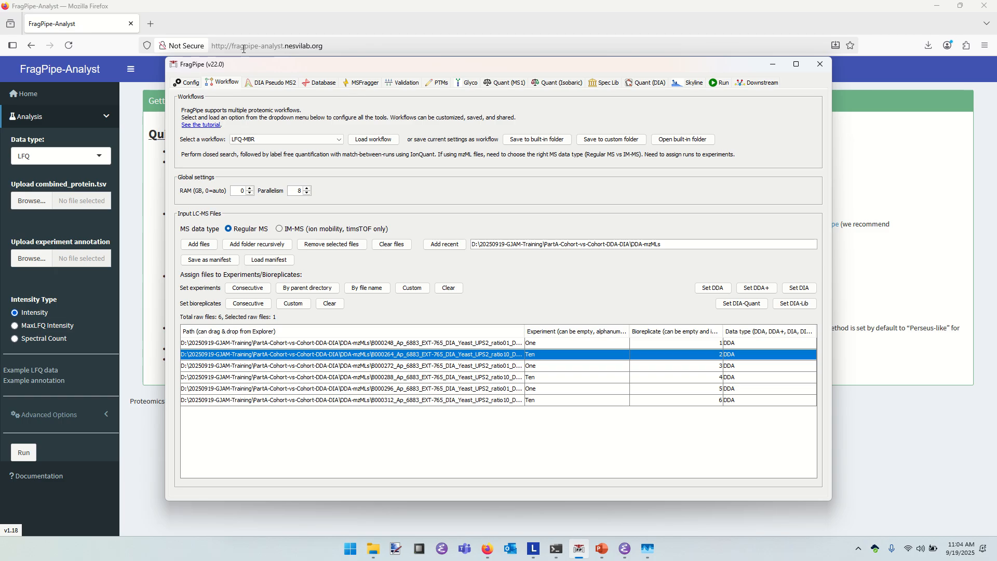
{"action": "key", "text": "alt+Tab"}
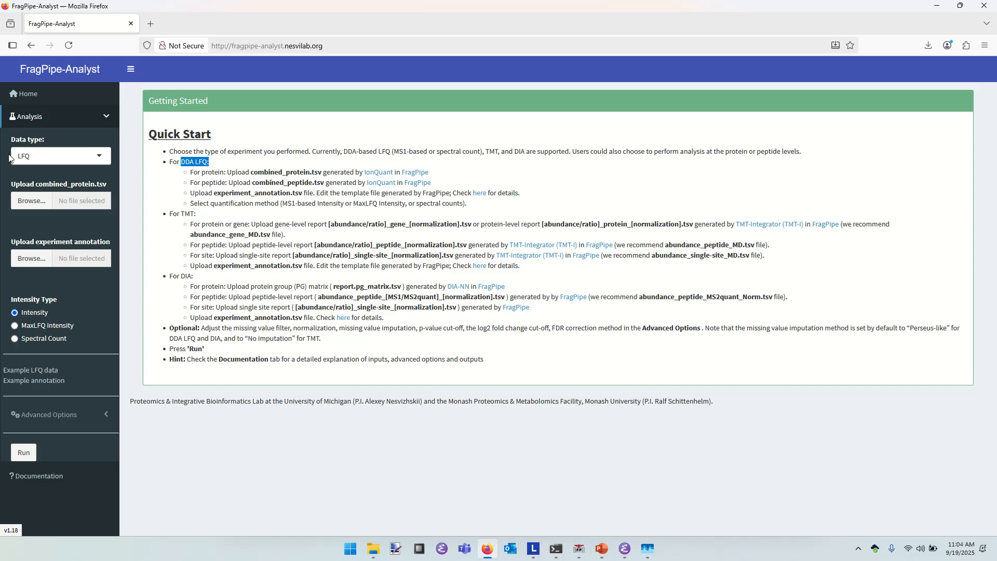
- Upload combined_protein.tsv from the TrainingRun1-DDA folder under 20250919-GJAM-Training, PartA-Cohort-vs-Cohort-DDA-DIA on the D: drive
{"action": "left_click", "coordinate": [27, 203]}
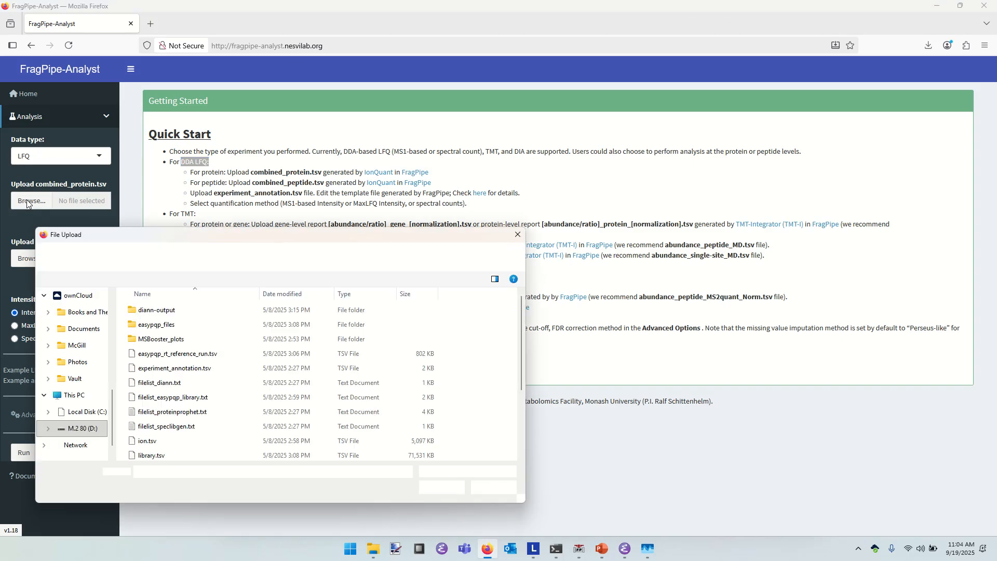
{"action": "left_click", "coordinate": [147, 261]}
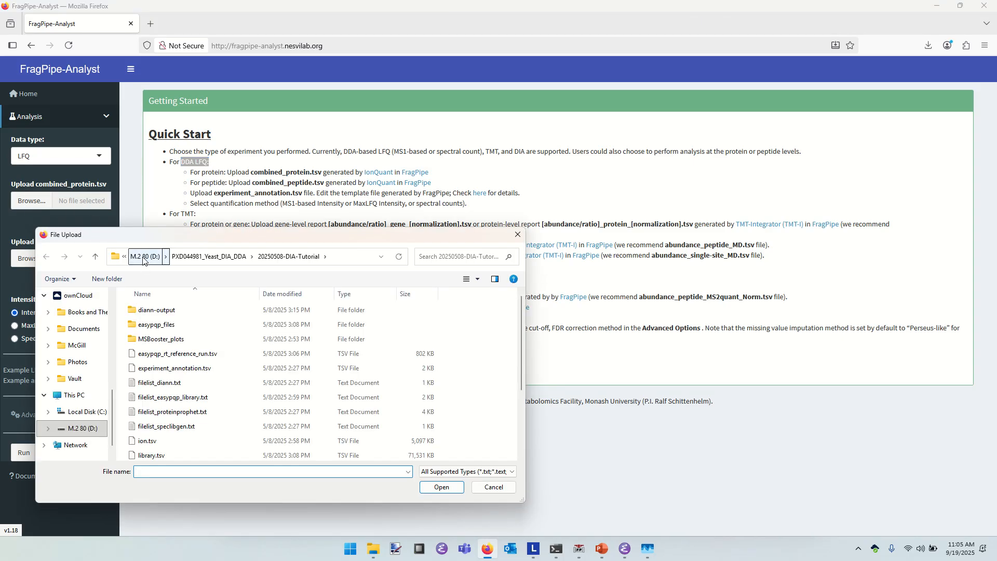
{"action": "double_click", "coordinate": [170, 342]}
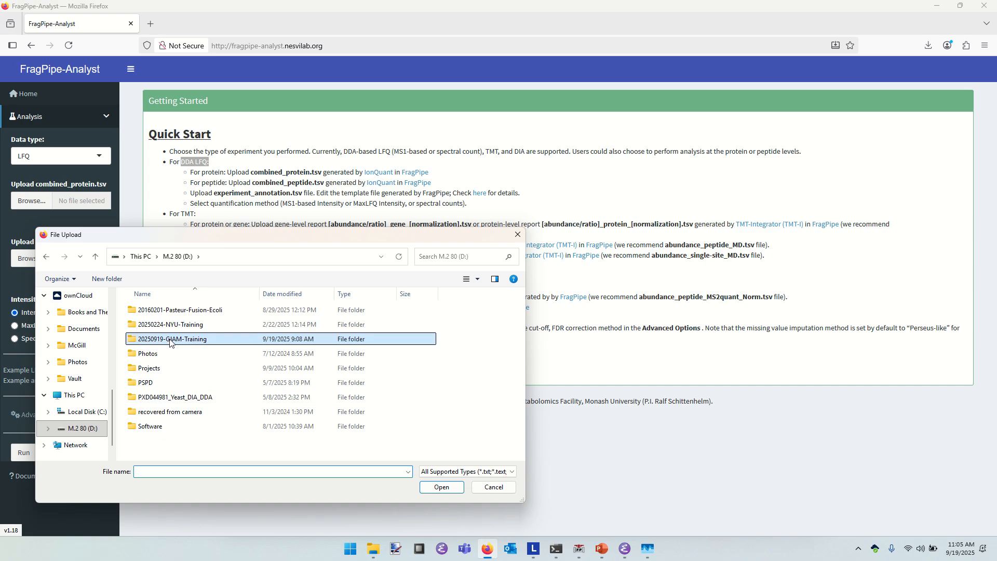
{"action": "left_click", "coordinate": [169, 318]}
{"action": "double_click", "coordinate": [169, 311]}
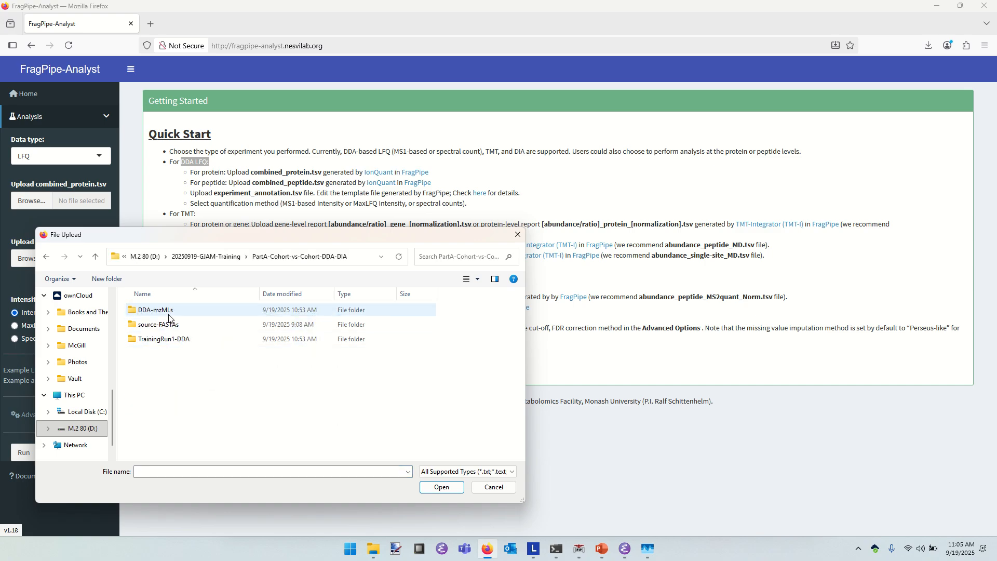
{"action": "double_click", "coordinate": [161, 343]}
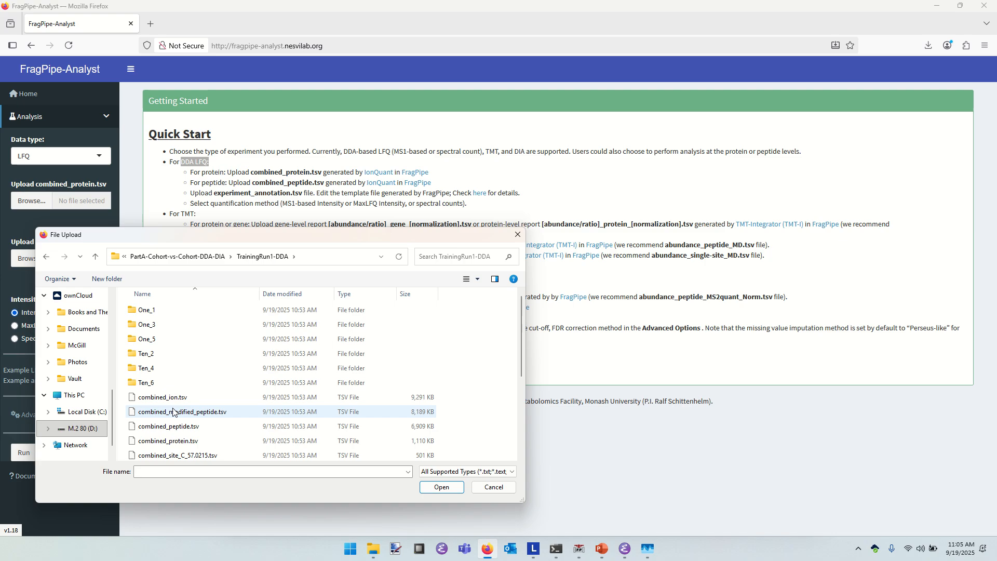
{"action": "left_click", "coordinate": [173, 442]}
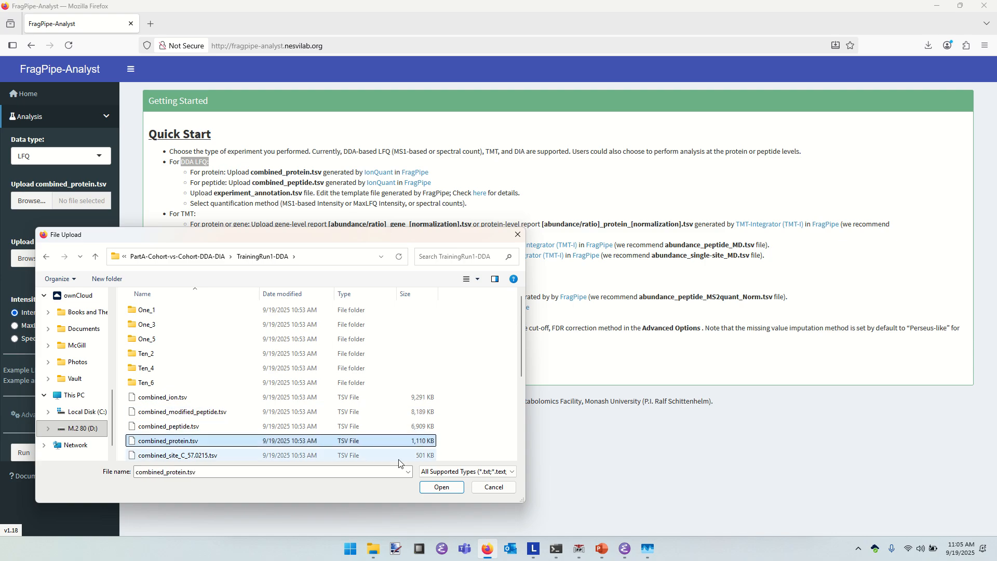
{"action": "left_click", "coordinate": [435, 488]}
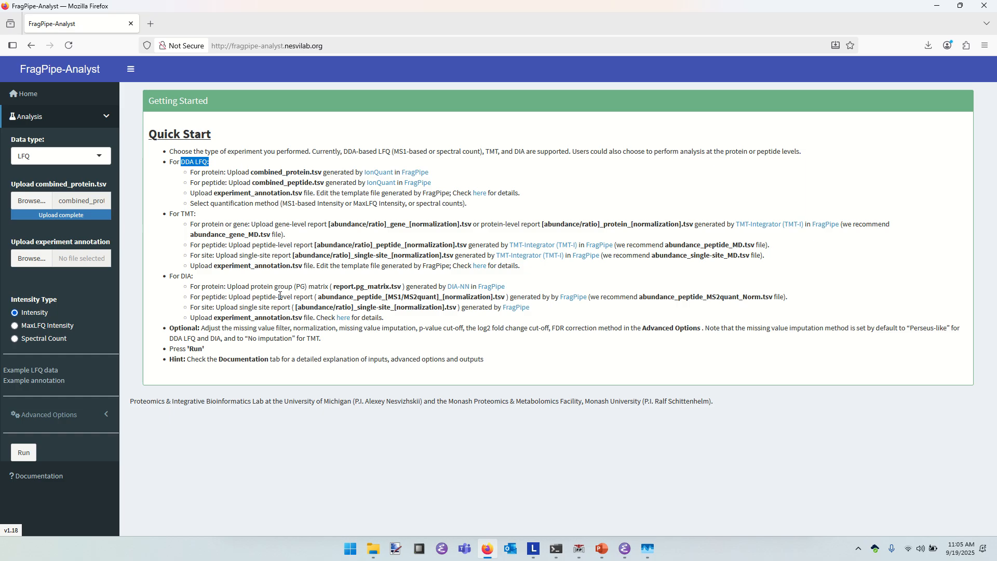
- Search the web for "fragpipe analyst" in a separate browser tab, look over the results, and close that tab
{"action": "key", "text": "ctrl+t"}
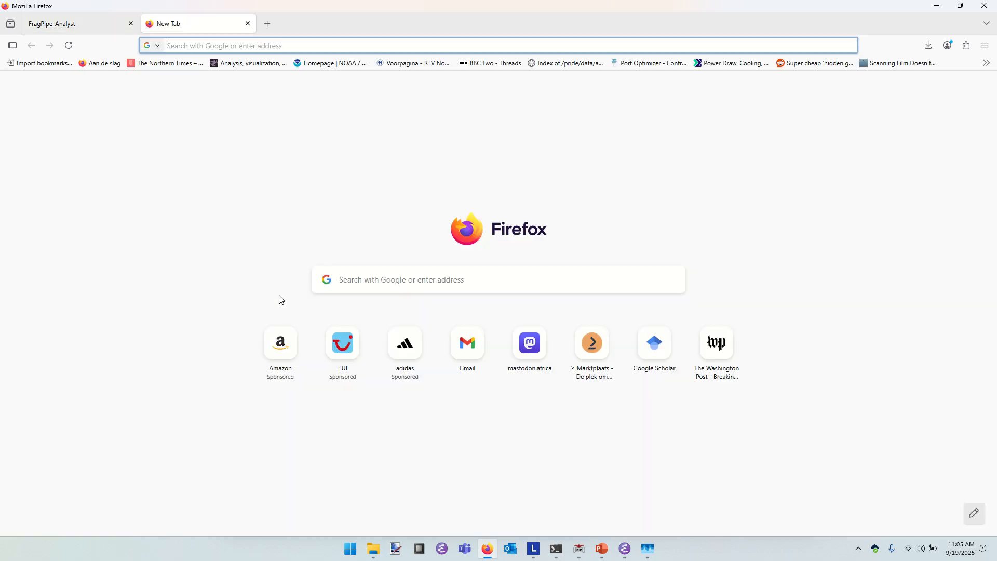
{"action": "type", "text": "fragpipe an"}
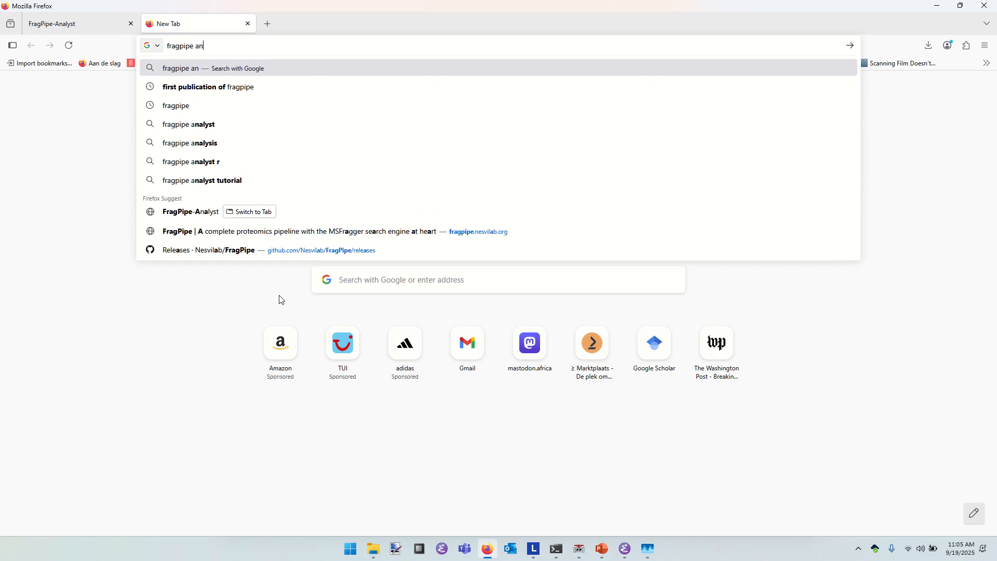
{"action": "type", "text": "alyst"}
{"action": "key", "text": "Return"}
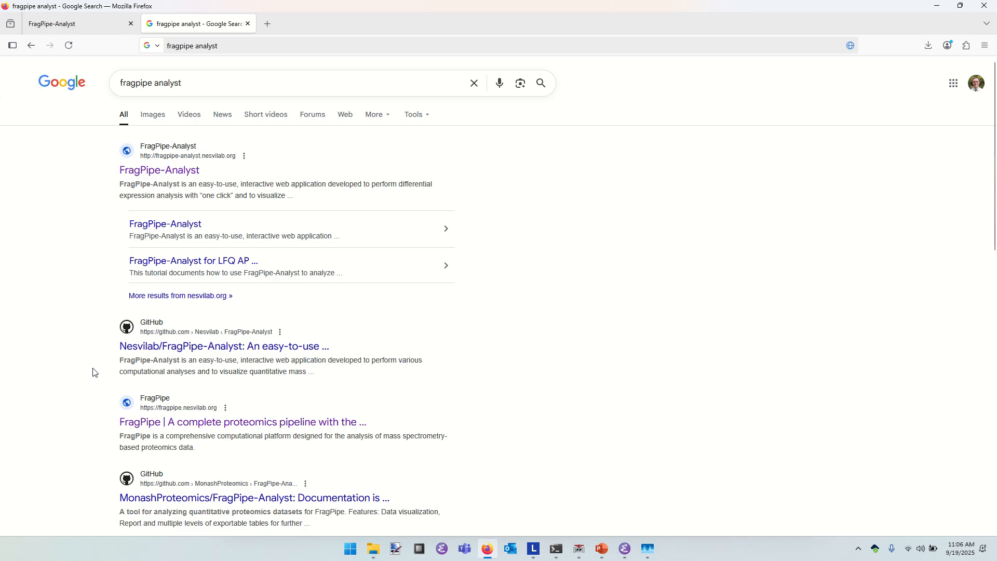
{"action": "scroll", "coordinate": [93, 372], "scroll_direction": "down", "scroll_amount": 3}
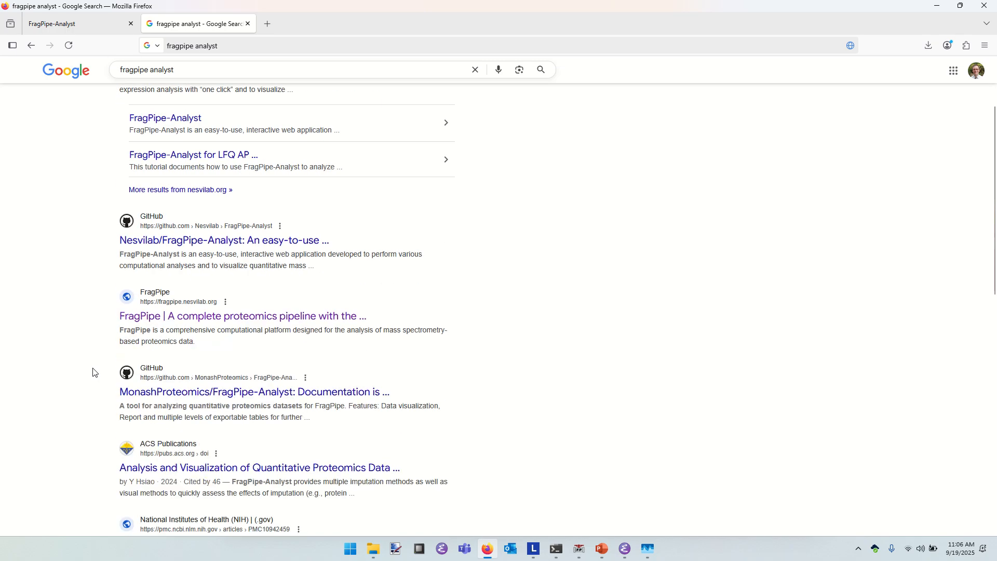
{"action": "scroll", "coordinate": [92, 372], "scroll_direction": "up", "scroll_amount": 3}
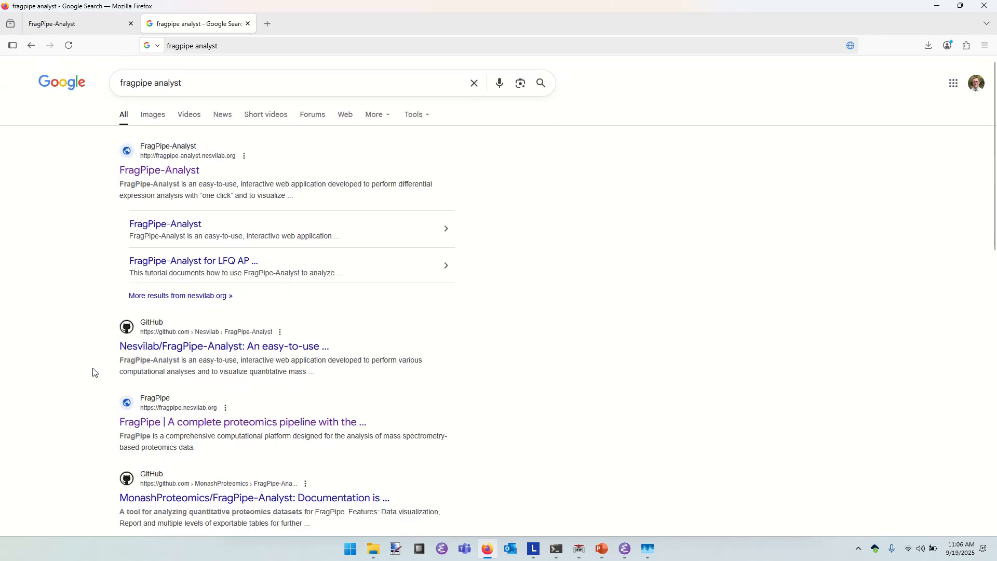
{"action": "left_click", "coordinate": [248, 24]}
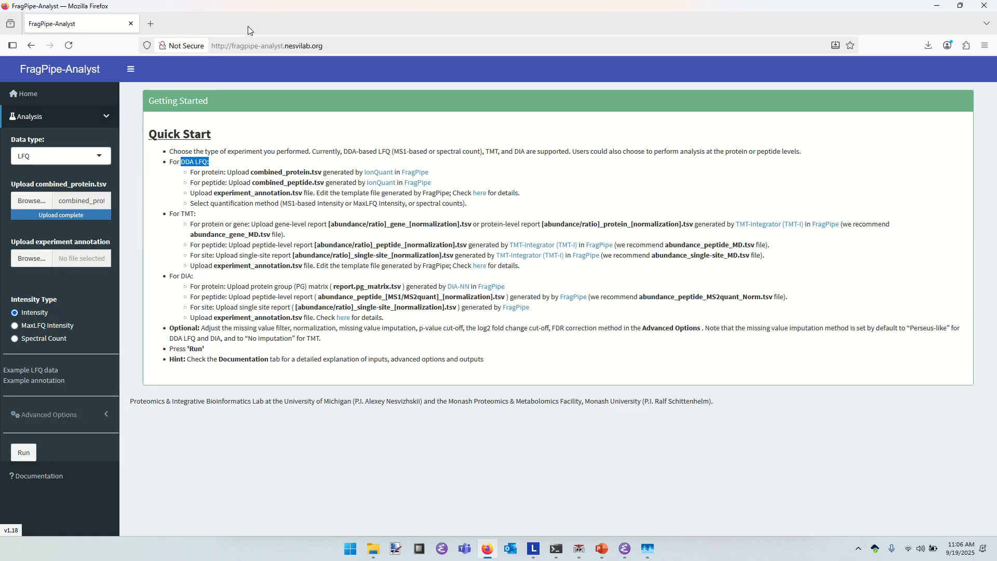
- Upload experiment_annotation.tsv from the TrainingRun1-DDA folder as the experiment annotation
{"action": "left_click", "coordinate": [270, 173]}
{"action": "left_click", "coordinate": [30, 256]}
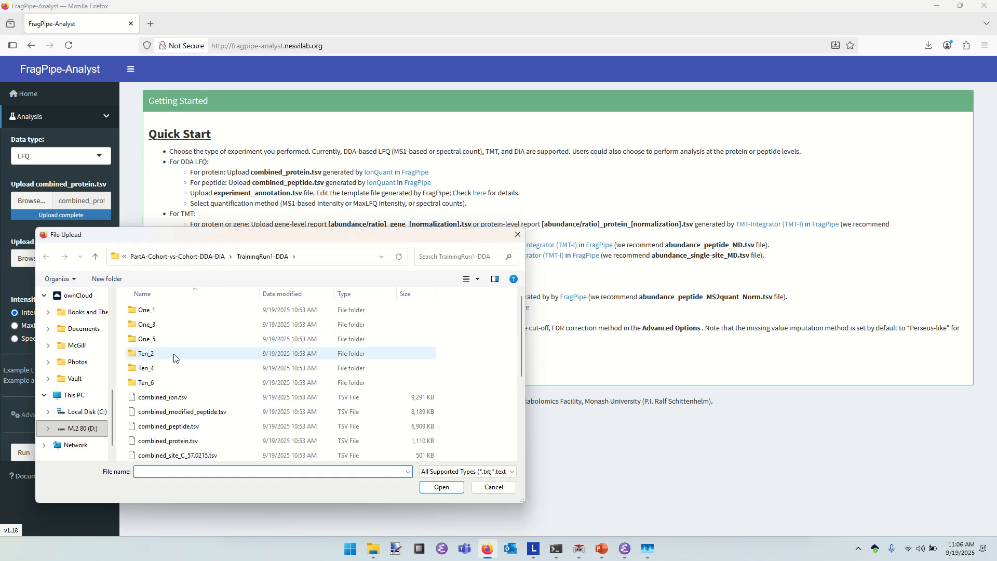
{"action": "left_click", "coordinate": [159, 427]}
{"action": "key", "text": "e"}
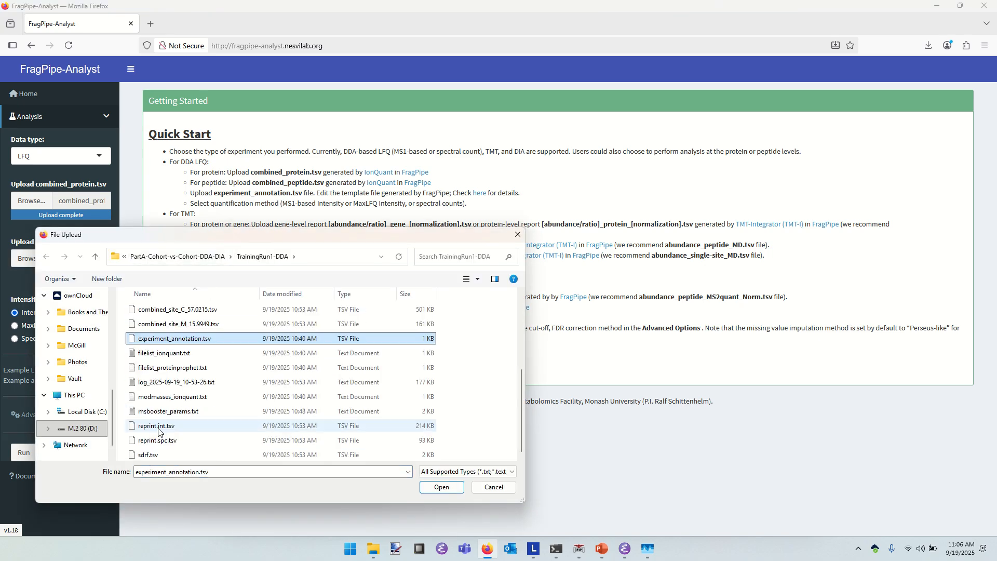
{"action": "key", "text": "Return"}
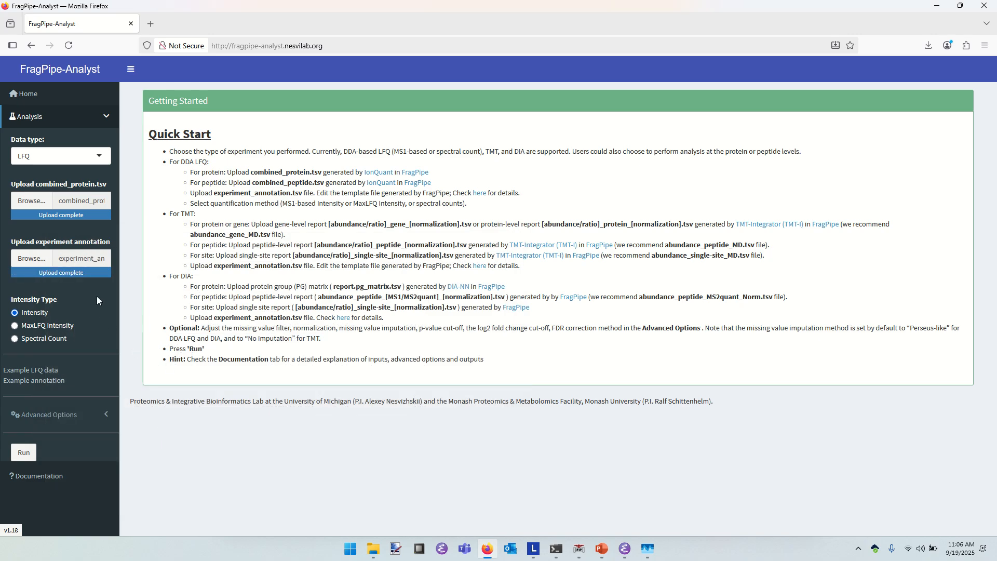
- Switch to File Explorer and locate experiment_annotation.tsv in the TrainingRun1-DDA folder
{"action": "key", "text": "alt+Tab"}
{"action": "key", "text": "alt+Tab"}
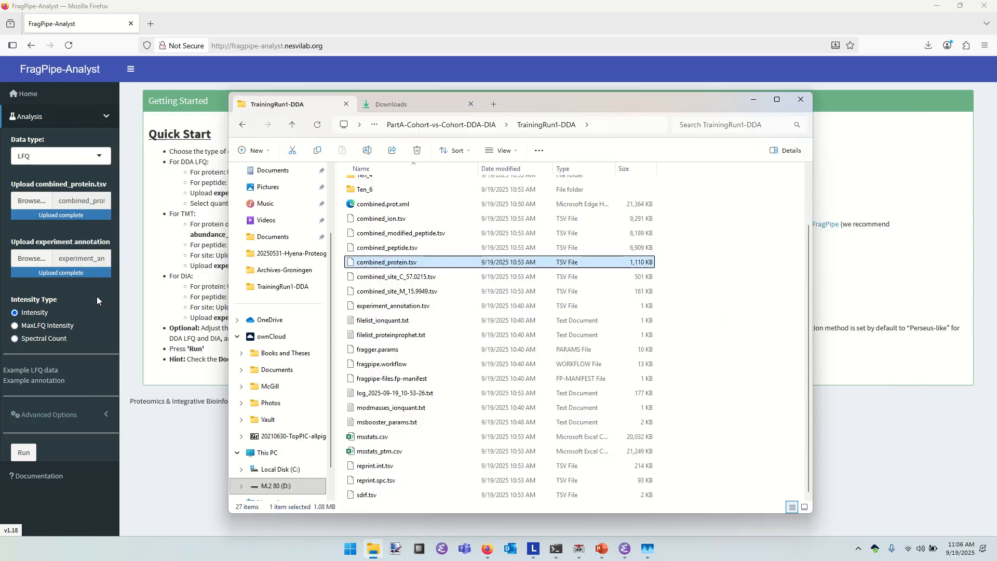
{"action": "key", "text": "Down"}
{"action": "key", "text": "Down"}
{"action": "key", "text": "Down"}
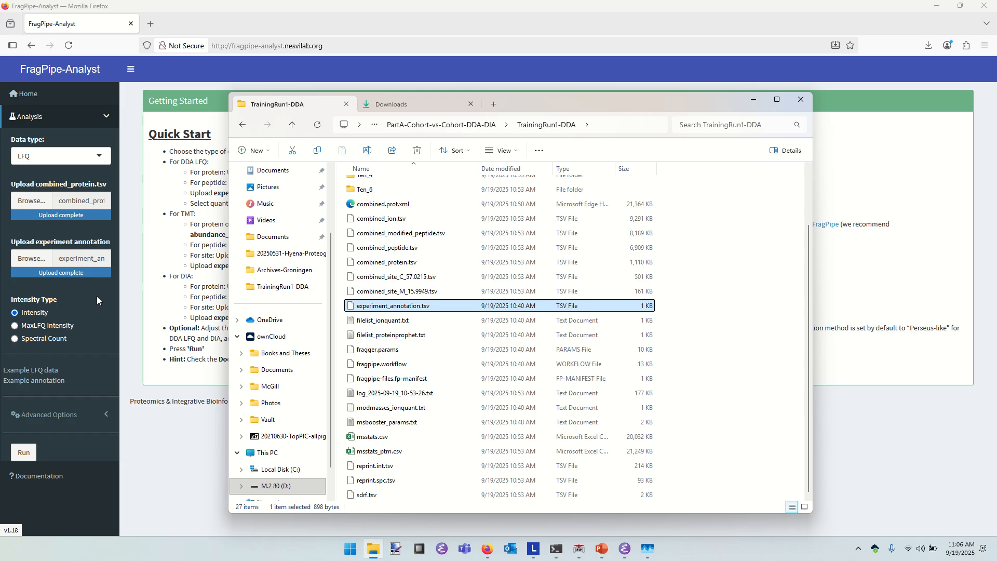
- Return to FragPipe-Analyst in Firefox and run the LFQ analysis with the Intensity type
{"action": "left_click", "coordinate": [98, 296]}
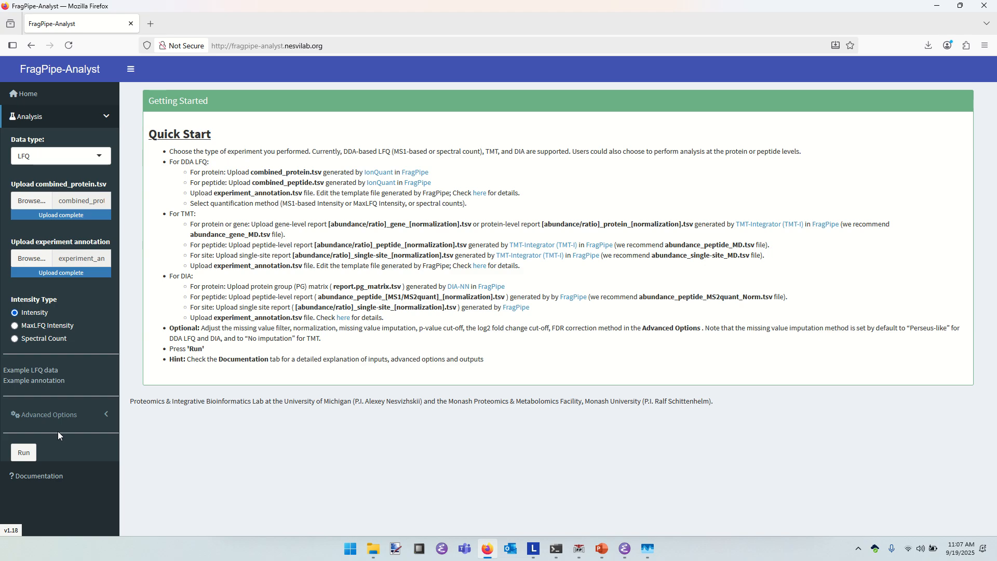
{"action": "left_click", "coordinate": [23, 453]}
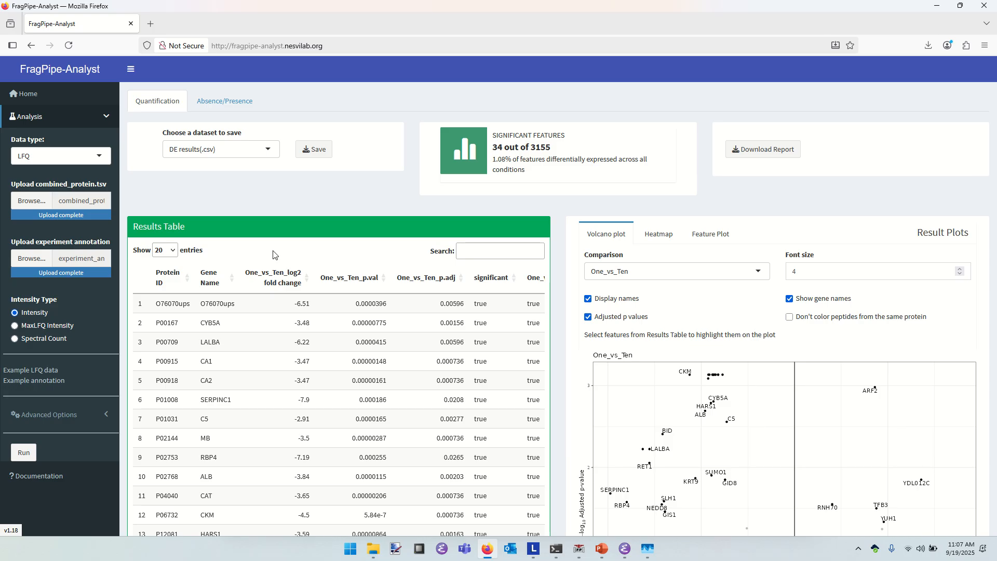
- Switch to FragPipe to view the run page with its FragPipe-Analyst launch option, and return to the results in Firefox
{"action": "key", "text": "alt+Tab"}
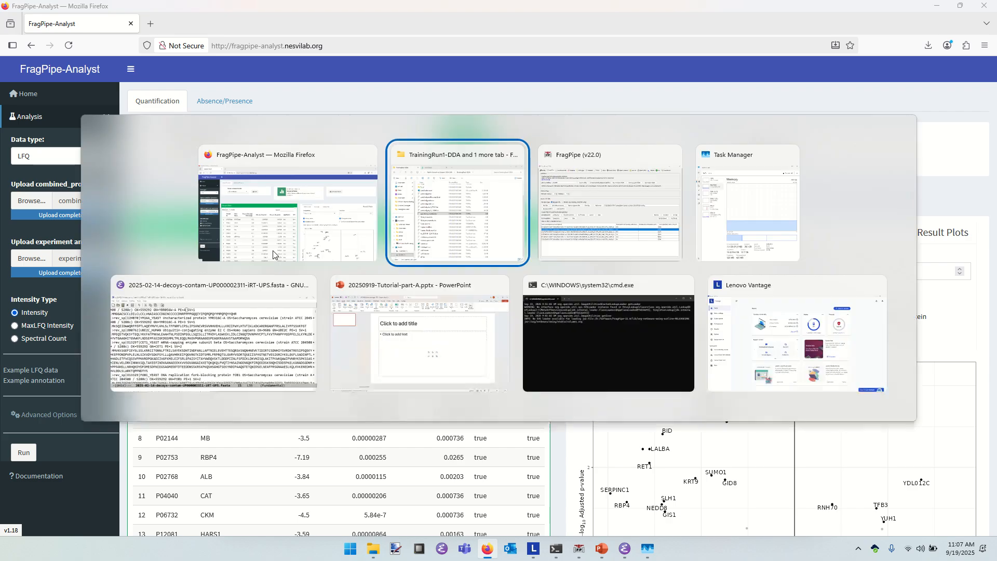
{"action": "key", "text": "alt+Tab"}
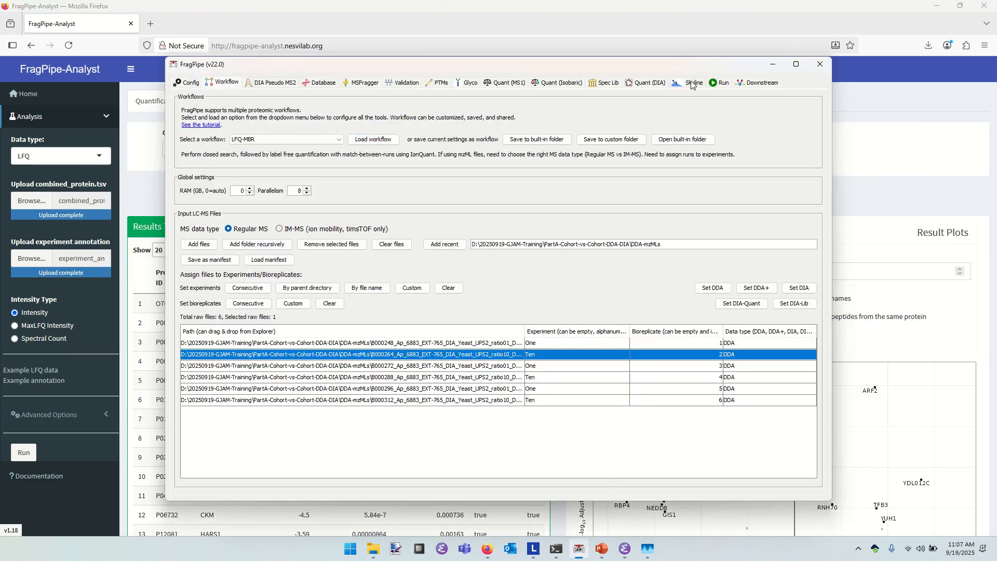
{"action": "left_click", "coordinate": [721, 86]}
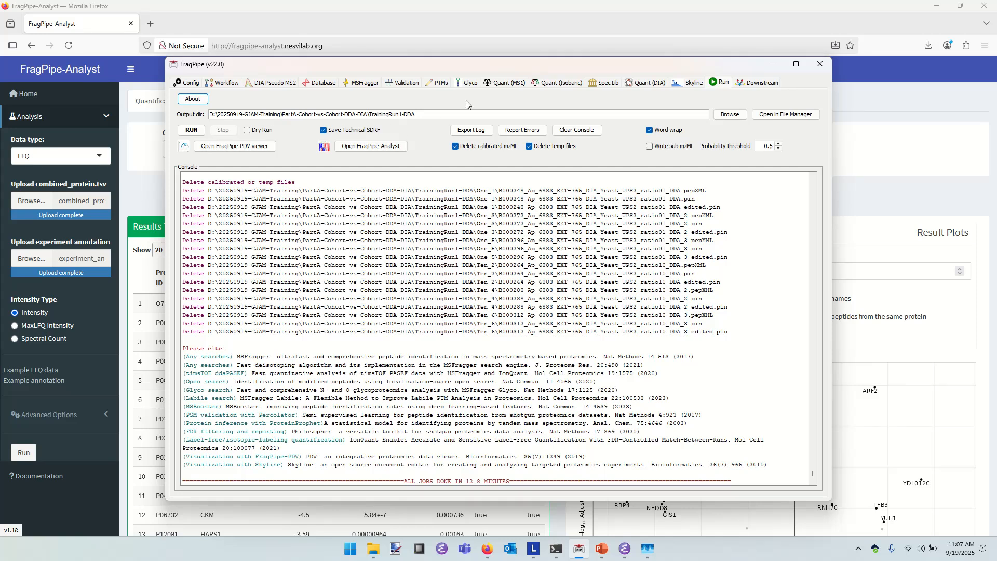
{"action": "left_click", "coordinate": [716, 24]}
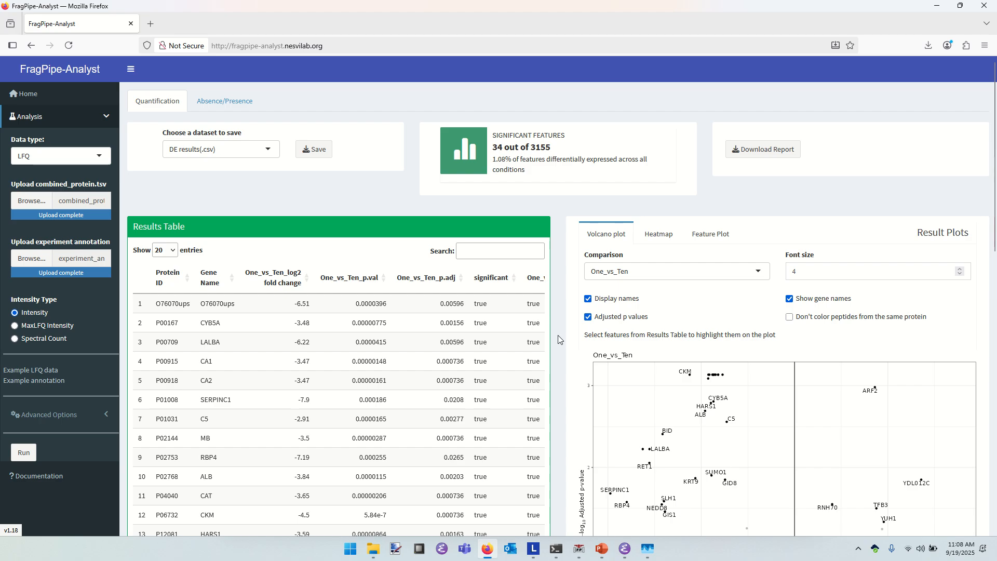
- Examine the One_vs_Ten volcano plot and highlight protein O76070ups on it from the Results Table
{"action": "scroll", "coordinate": [558, 339], "scroll_direction": "down", "scroll_amount": 4}
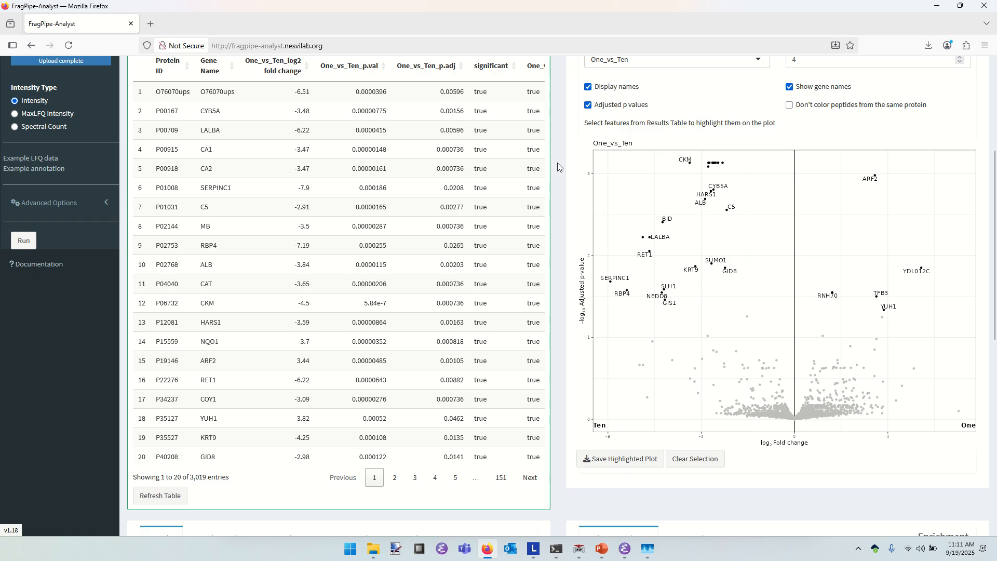
{"action": "scroll", "coordinate": [558, 164], "scroll_direction": "up", "scroll_amount": 2}
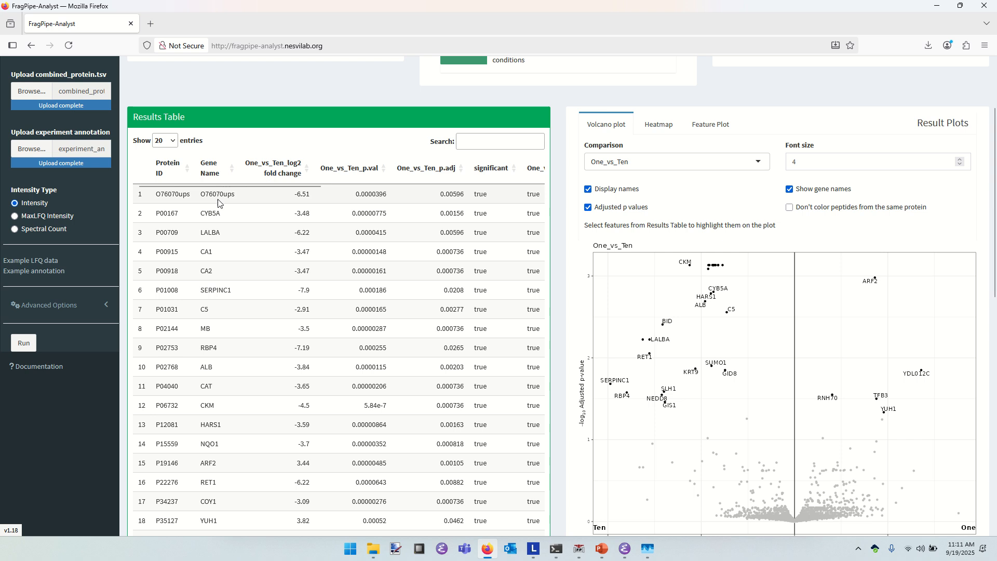
{"action": "left_click", "coordinate": [162, 202]}
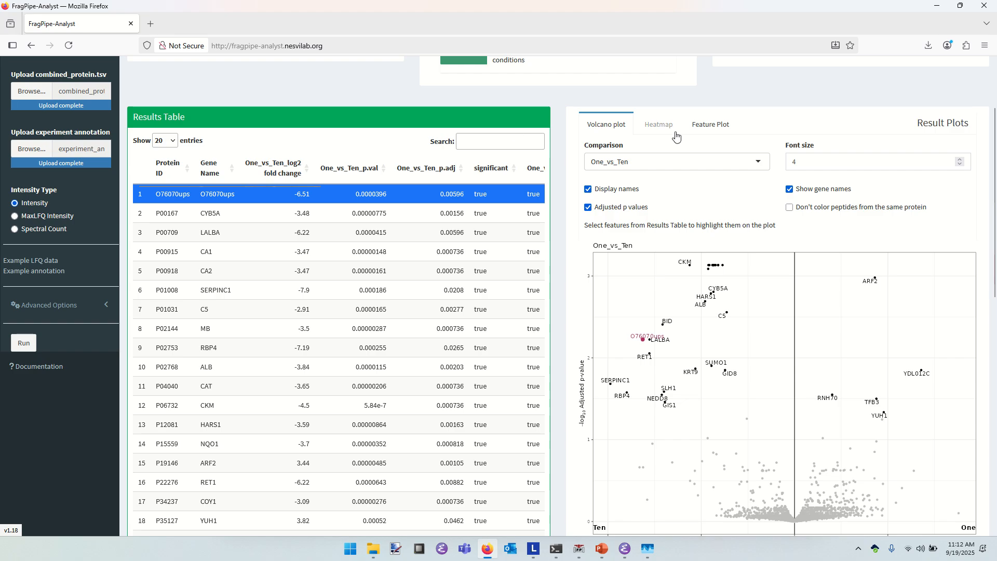
- Display the feature box plot for O76070ups, compare it with and without imputed values, and leave imputed values shown
{"action": "left_click", "coordinate": [716, 129]}
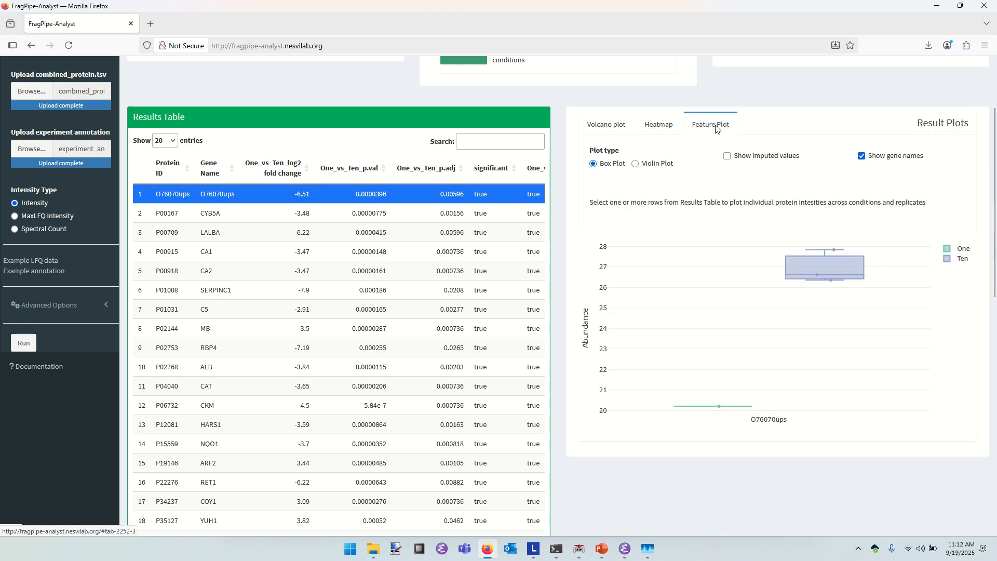
{"action": "left_click", "coordinate": [728, 156]}
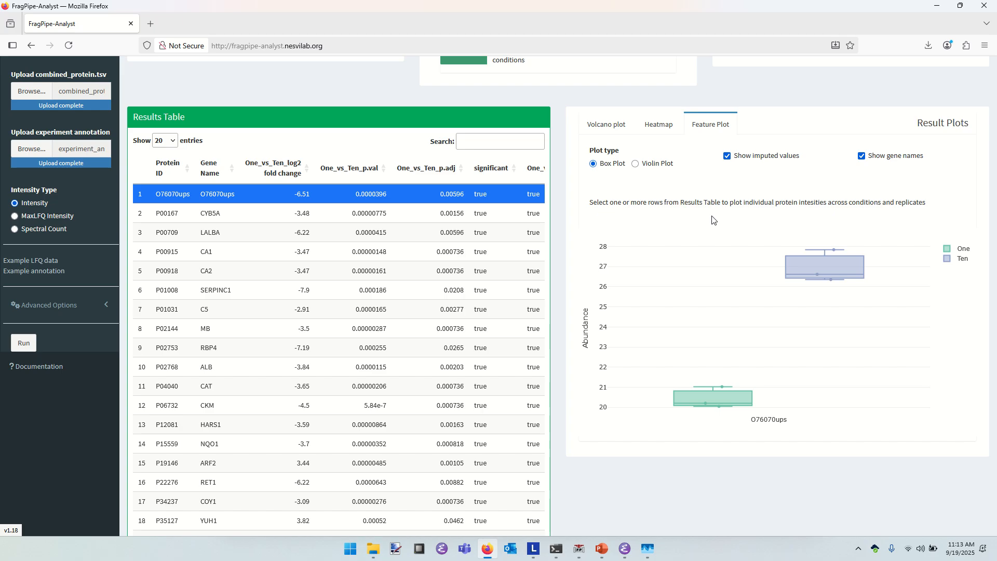
{"action": "left_click", "coordinate": [727, 157]}
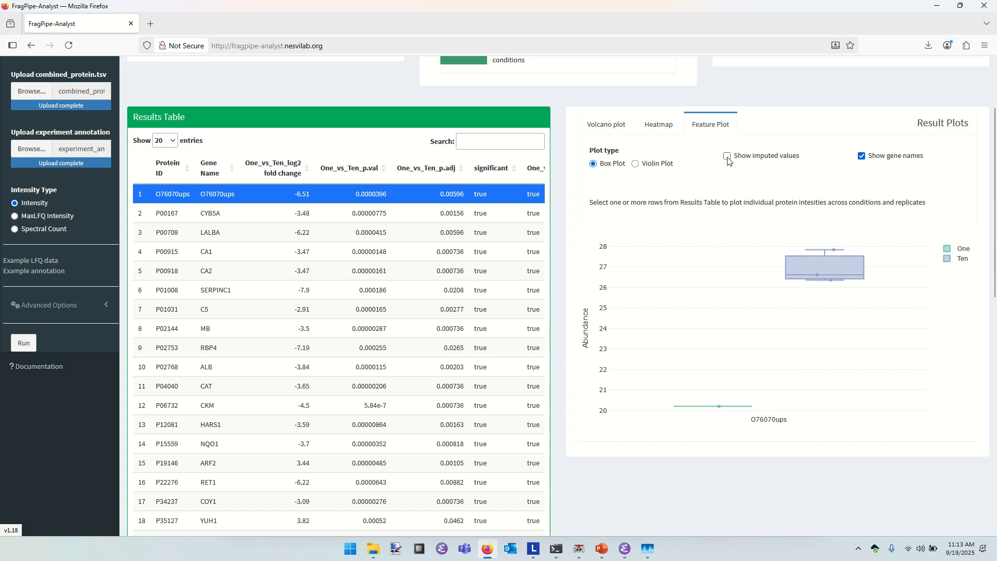
{"action": "left_click", "coordinate": [728, 157]}
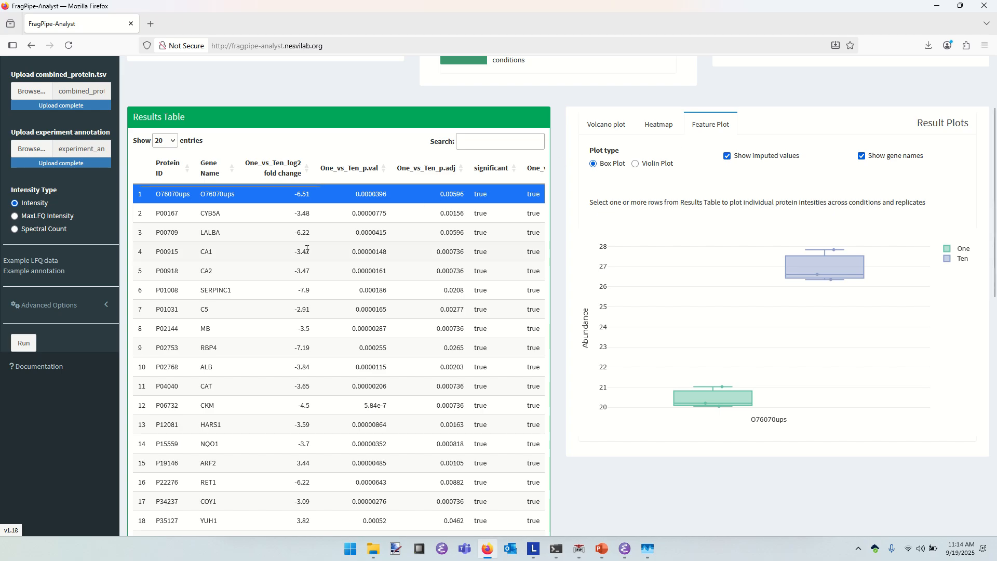
- Expand the advanced options and examine the missing-value filters, DE cutoffs, normalization, imputation and FDR correction settings
{"action": "left_click", "coordinate": [71, 310]}
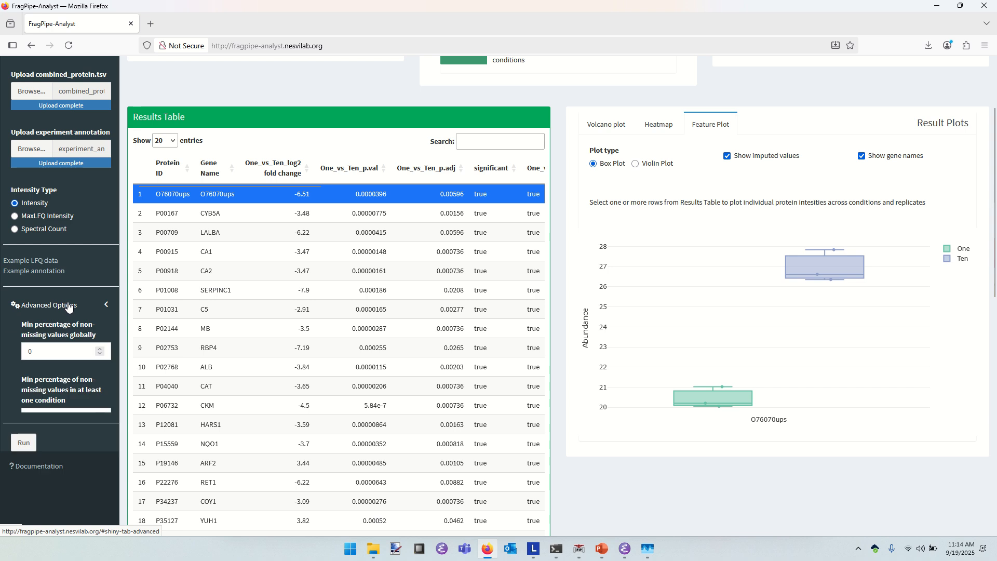
{"action": "scroll", "coordinate": [4, 384], "scroll_direction": "down", "scroll_amount": 4}
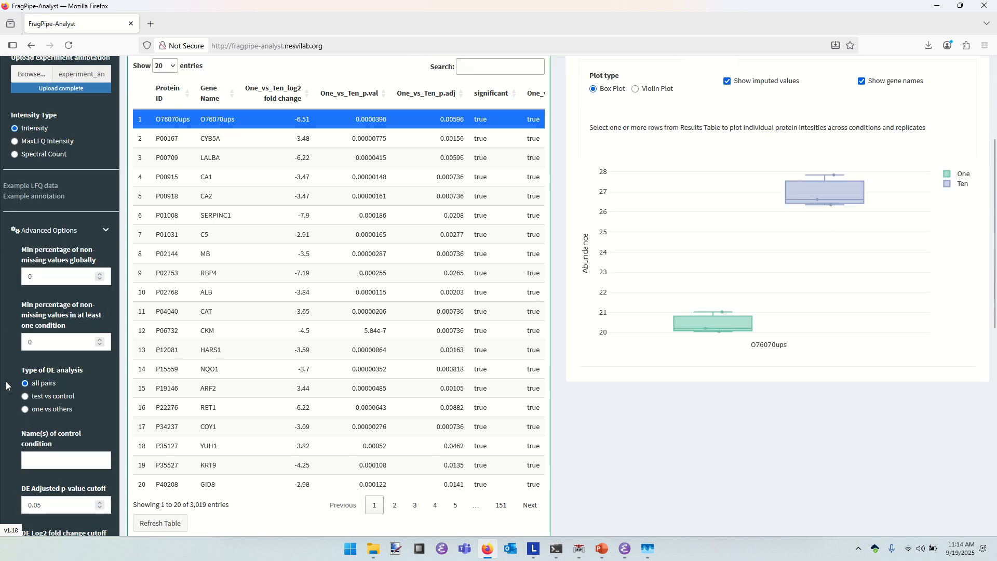
{"action": "scroll", "coordinate": [6, 384], "scroll_direction": "down", "scroll_amount": 3}
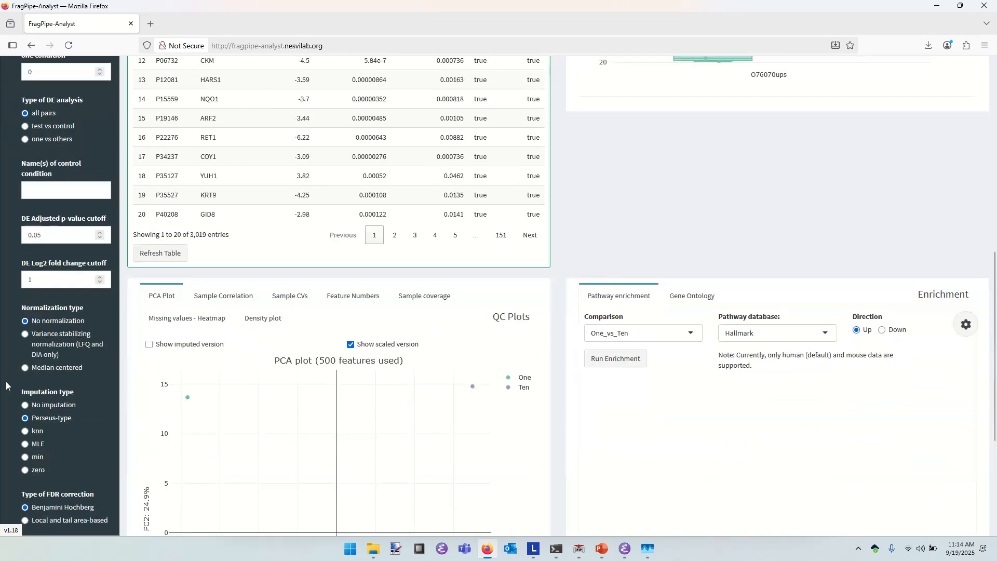
{"action": "scroll", "coordinate": [7, 384], "scroll_direction": "down", "scroll_amount": 2}
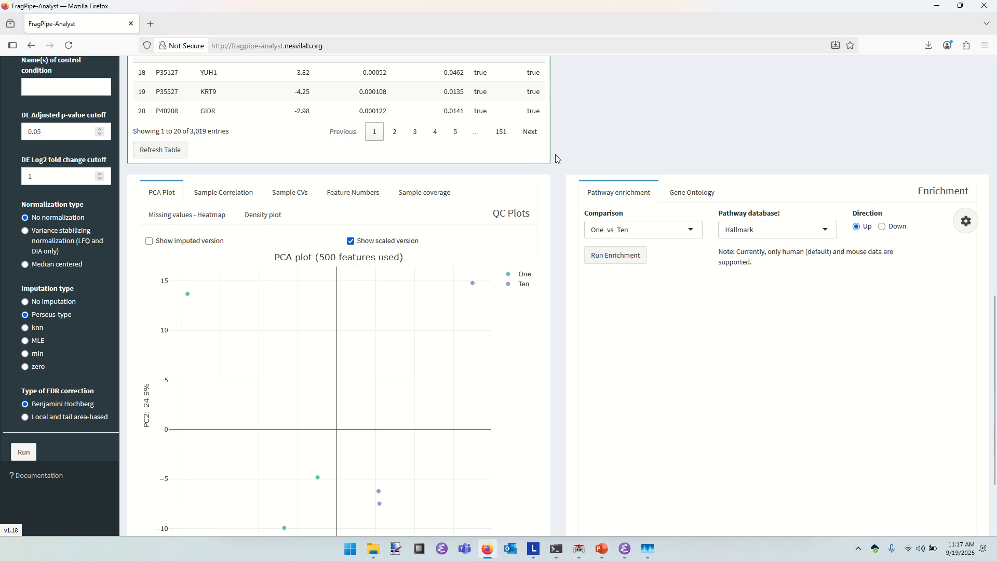
- Deselect protein O76070ups in the Results Table and display the heatmap of the differential proteins
{"action": "scroll", "coordinate": [556, 151], "scroll_direction": "up", "scroll_amount": 6}
{"action": "scroll", "coordinate": [556, 152], "scroll_direction": "up", "scroll_amount": 3}
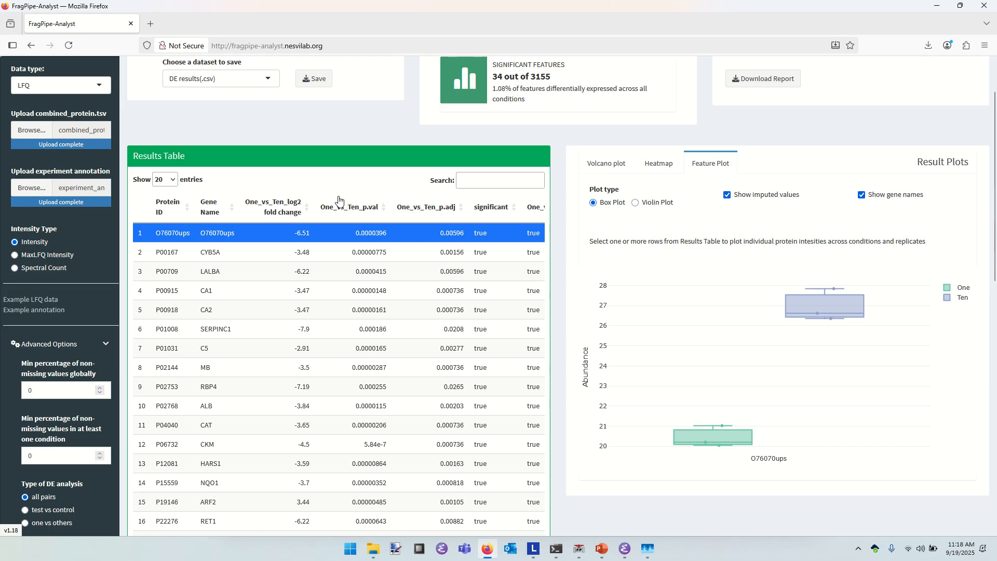
{"action": "left_click", "coordinate": [314, 235]}
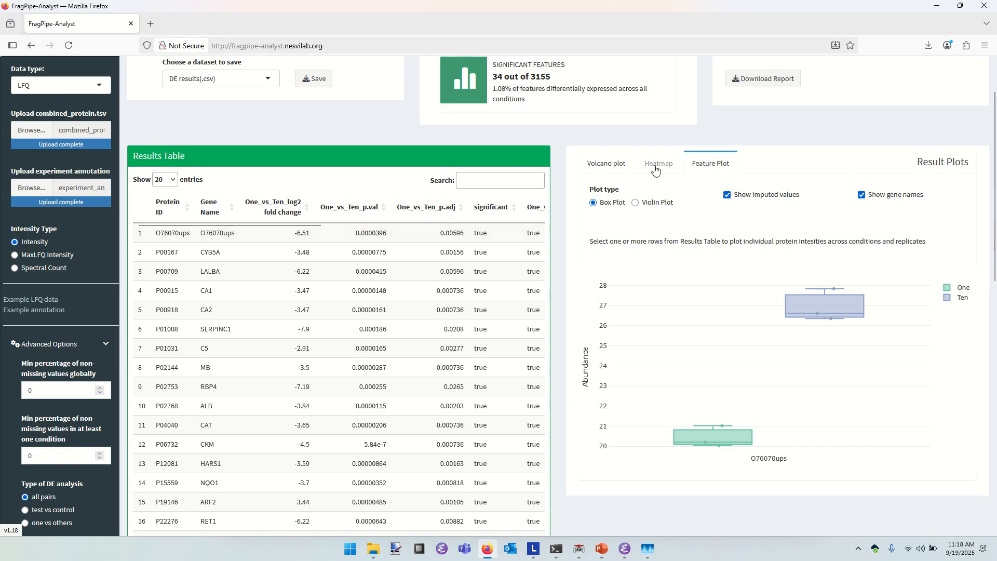
{"action": "left_click", "coordinate": [659, 164]}
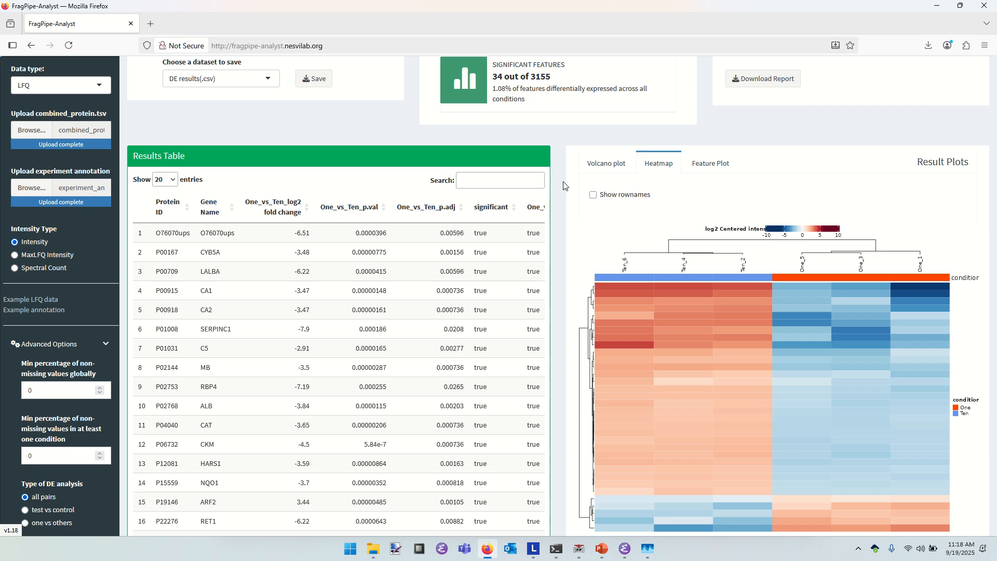
- Examine the PCA plot in the QC plots, and display the density plot comparing original, filtered and imputed data
{"action": "scroll", "coordinate": [564, 185], "scroll_direction": "down", "scroll_amount": 10}
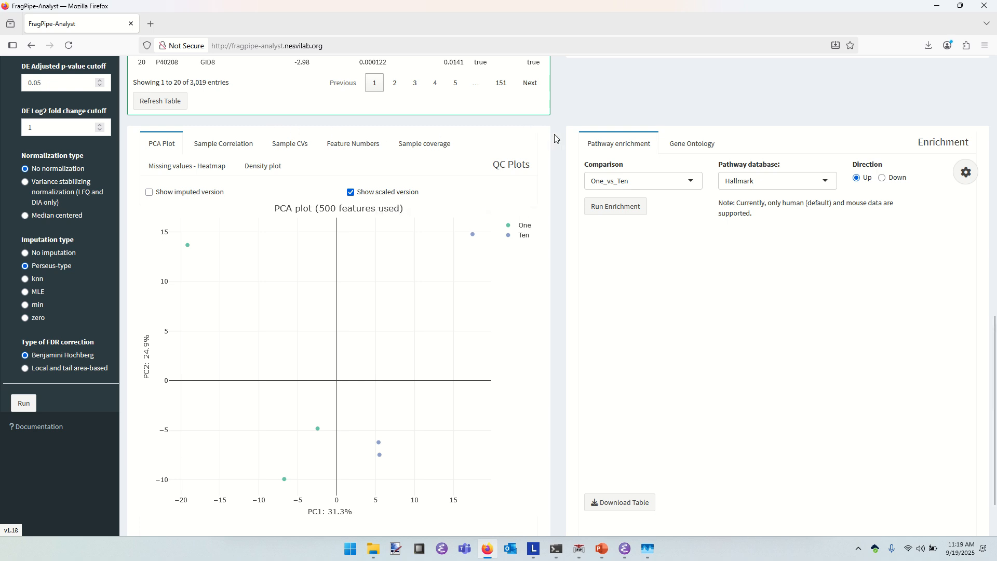
{"action": "scroll", "coordinate": [555, 136], "scroll_direction": "down", "scroll_amount": 2}
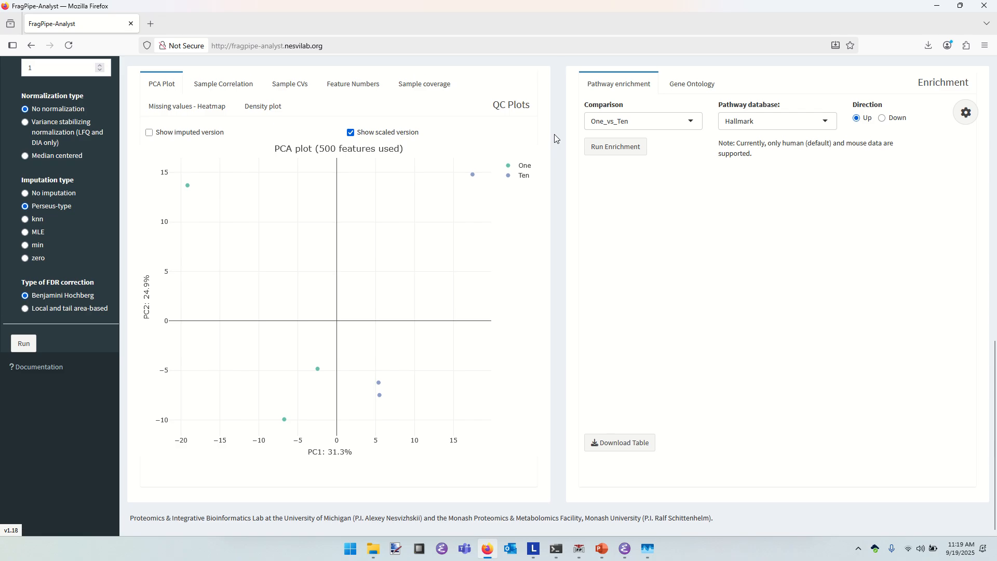
{"action": "left_click", "coordinate": [259, 106]}
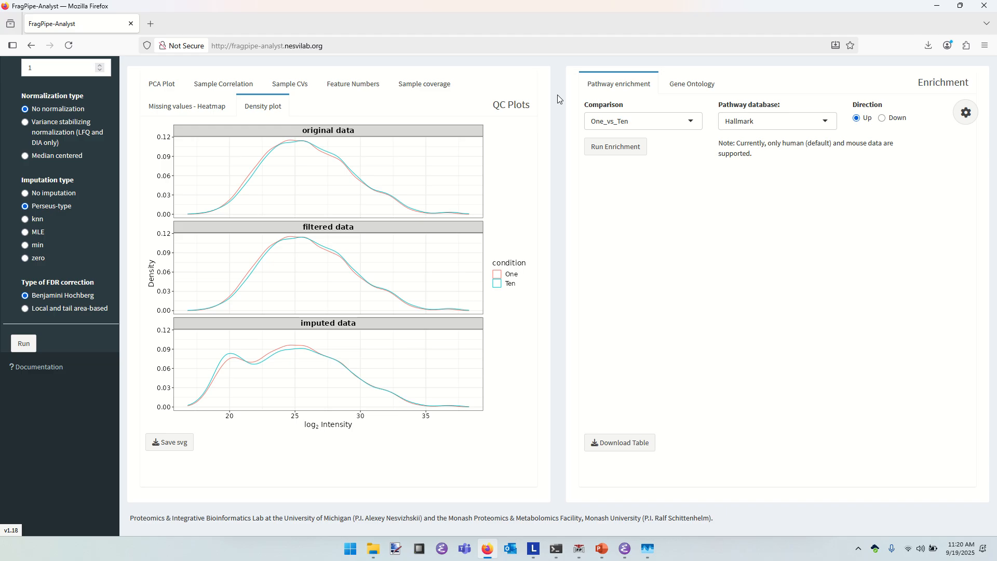
- Close the FragPipe-Analyst browser window, leaving the page, and close the FASTA file in Emacs to return to FragPipe
{"action": "left_click", "coordinate": [983, 7]}
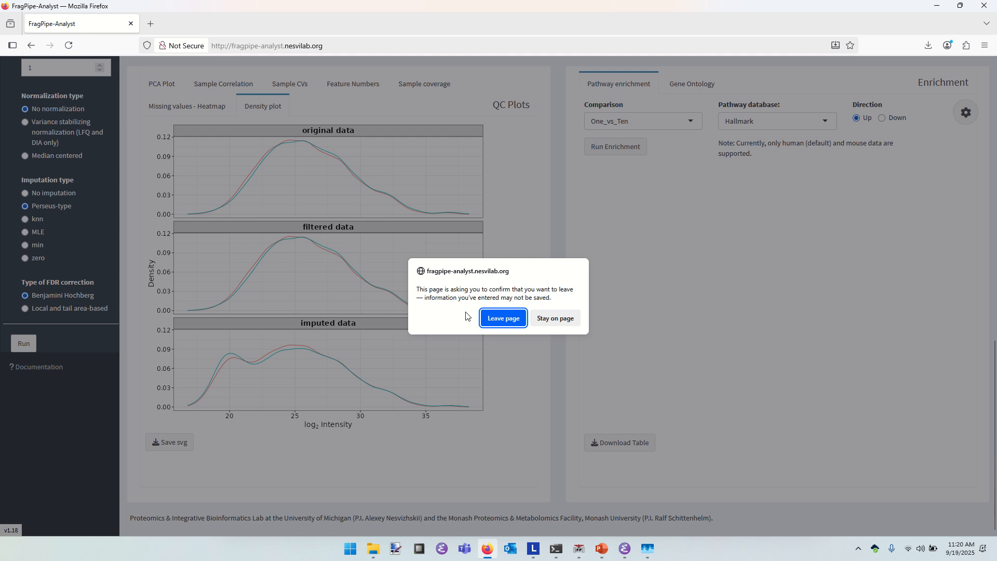
{"action": "left_click", "coordinate": [503, 318]}
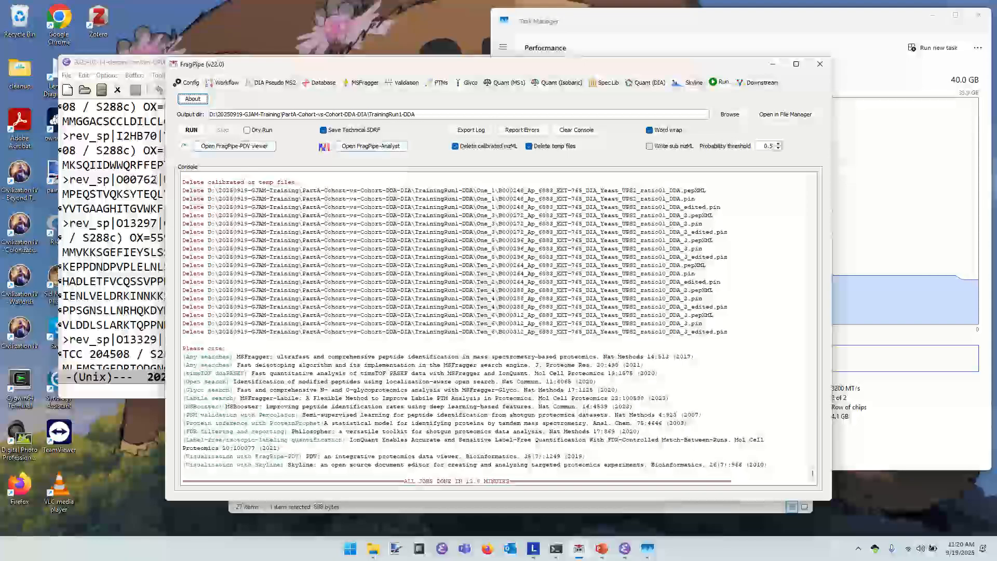
{"action": "left_click", "coordinate": [128, 165]}
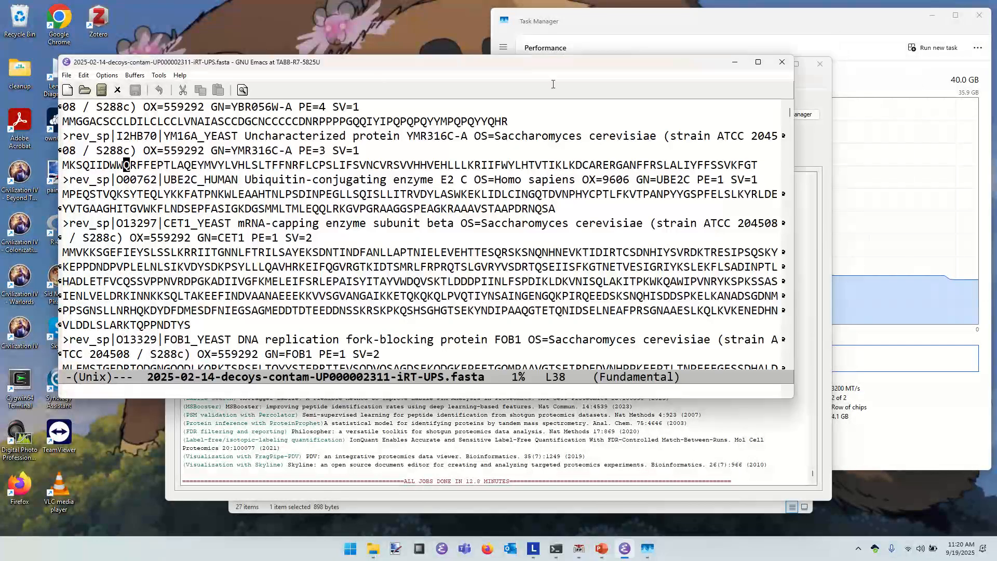
{"action": "left_click", "coordinate": [783, 63]}
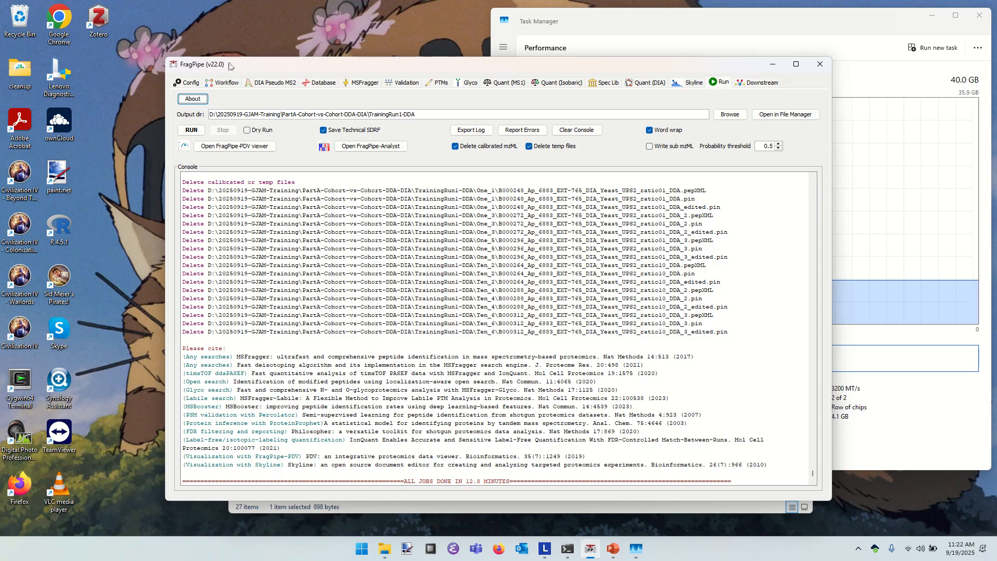
- Clear all input LC-MS files from the workflow page and load the DIA_SpecLib_Quant workflow
{"action": "left_click", "coordinate": [221, 84]}
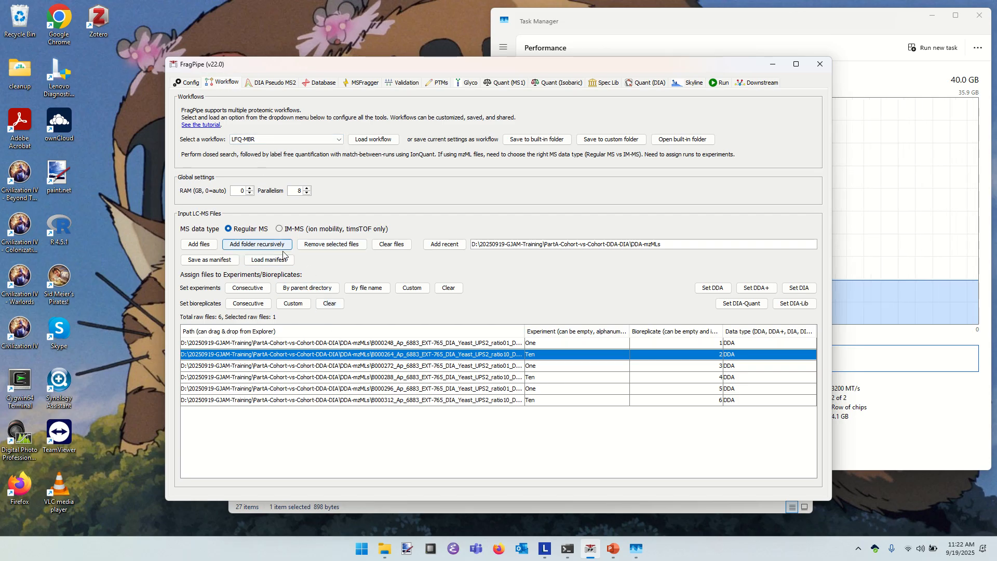
{"action": "left_click", "coordinate": [397, 247]}
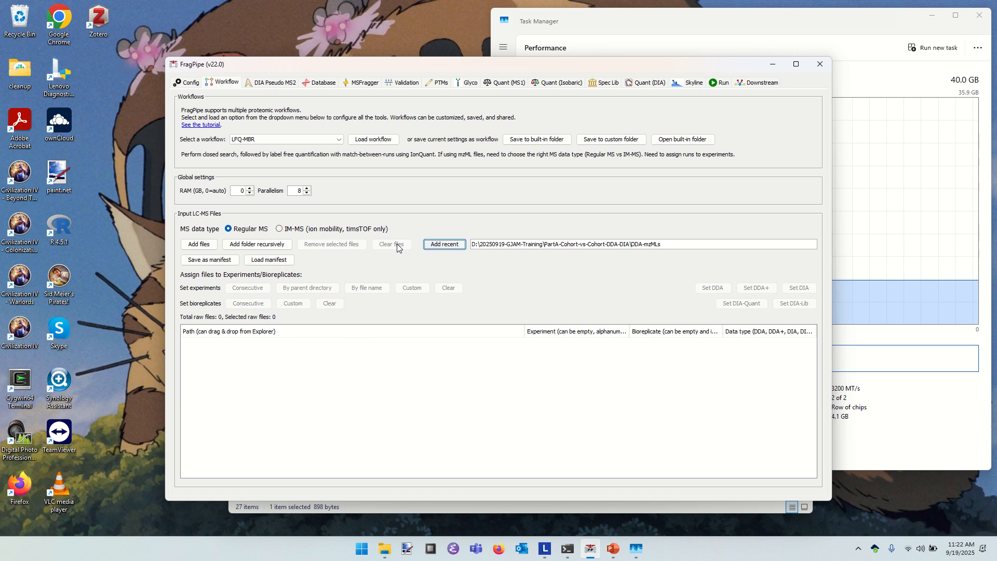
{"action": "left_click", "coordinate": [340, 141]}
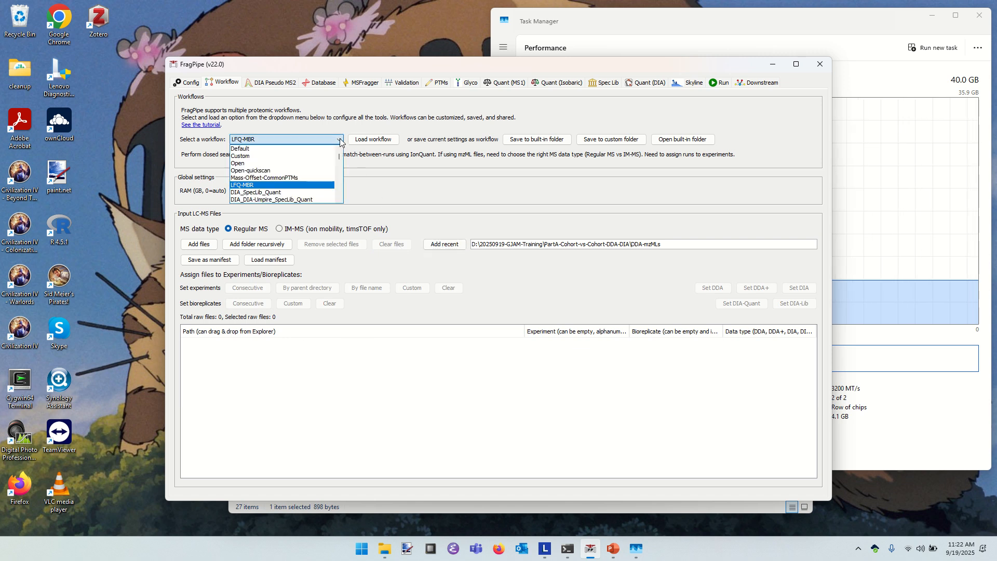
{"action": "left_click", "coordinate": [289, 196]}
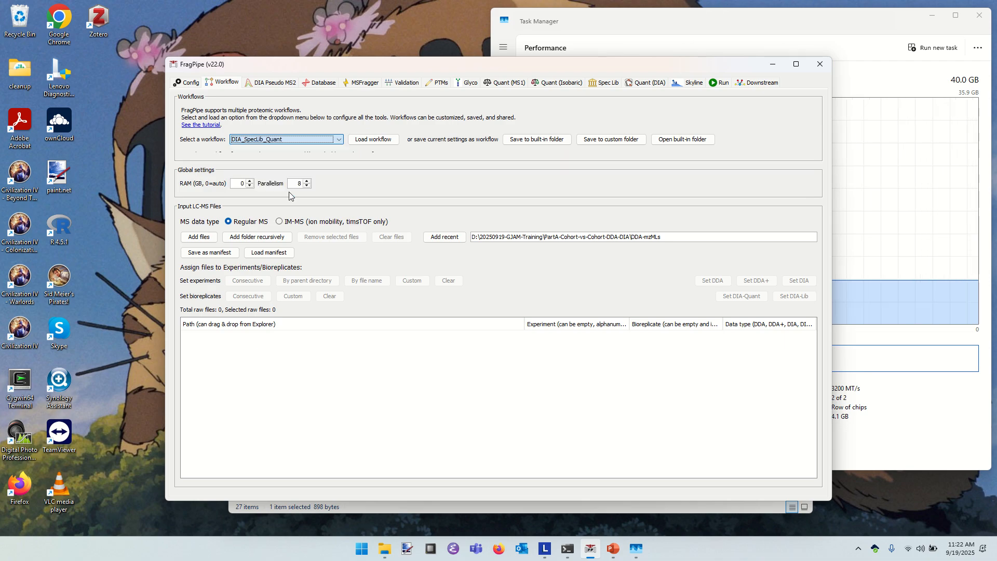
{"action": "left_click", "coordinate": [363, 144]}
{"action": "left_click", "coordinate": [487, 311]}
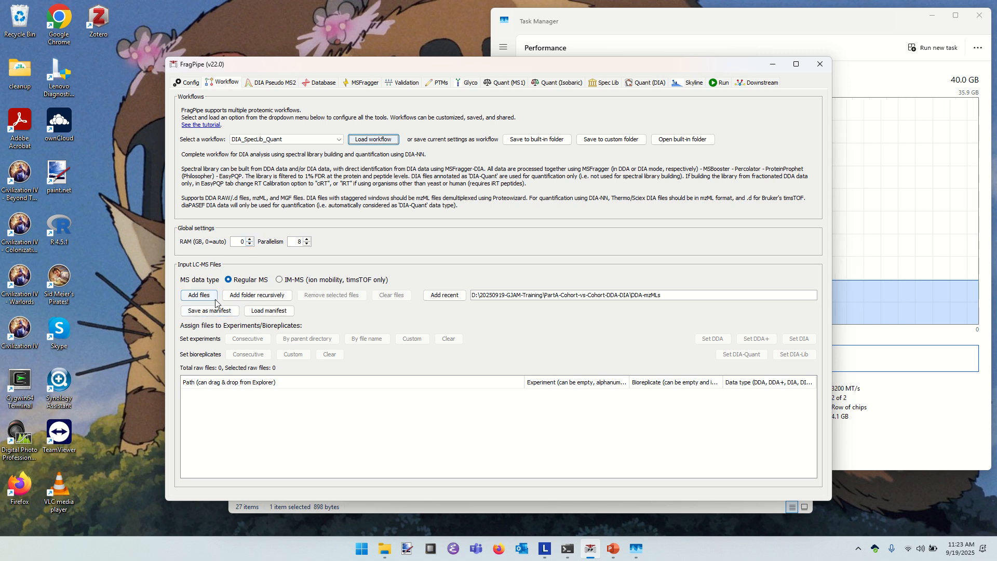
- Start adding raw files from the PartA-Cohort-vs-Cohort-DDA-DIA folder, and switch to File Explorer to show that same folder
{"action": "left_click", "coordinate": [204, 295]}
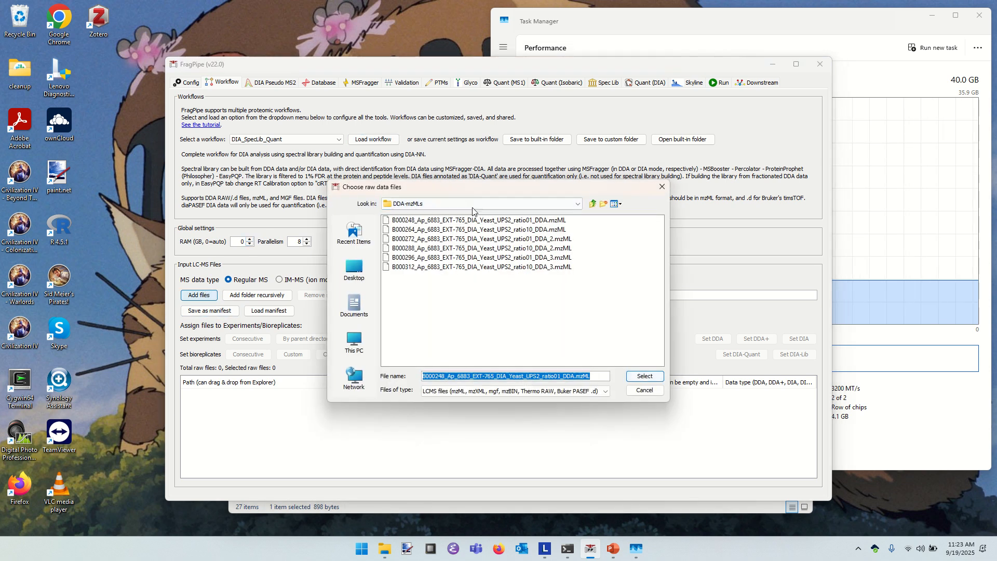
{"action": "left_click", "coordinate": [593, 204]}
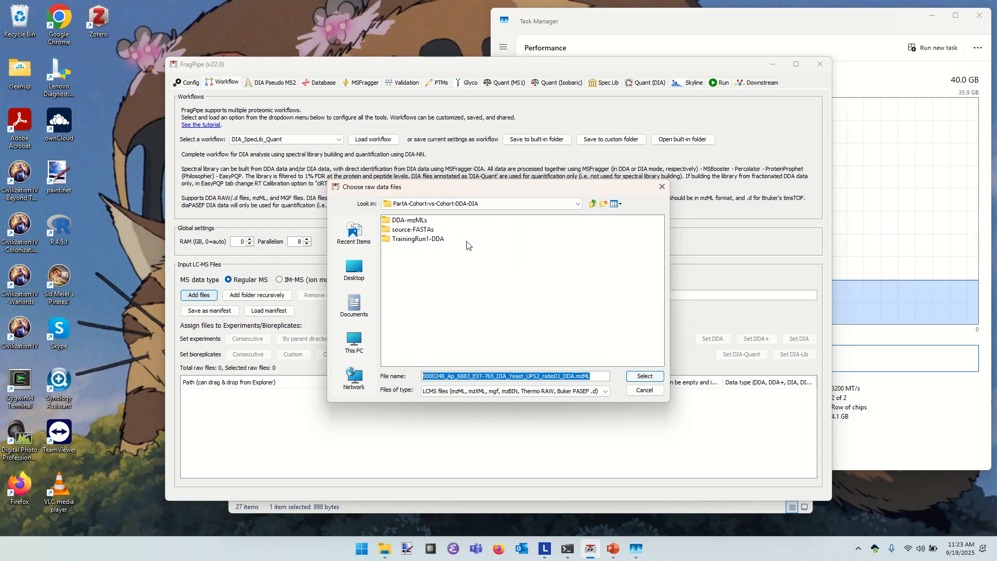
{"action": "key", "text": "alt+Tab"}
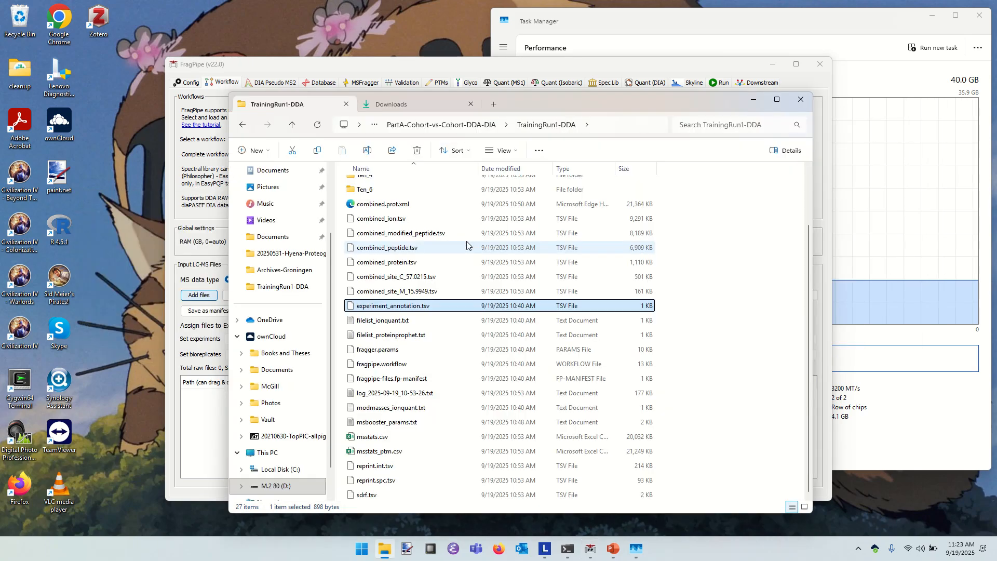
{"action": "key", "text": "alt+Up"}
{"action": "key", "text": "Down"}
{"action": "key", "text": "Down"}
{"action": "key", "text": "Down"}
{"action": "key", "text": "Down"}
{"action": "key", "text": "Down"}
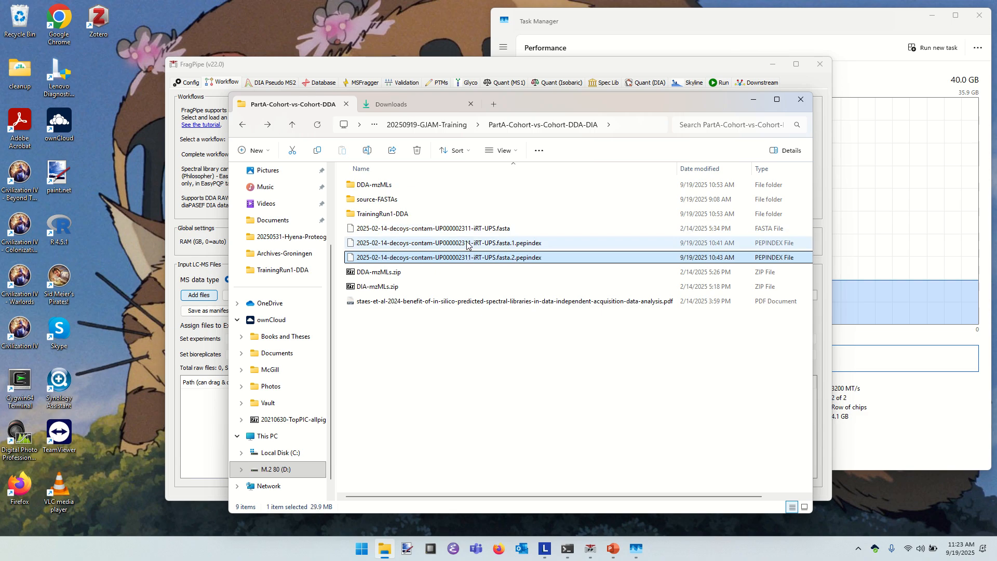
- Extract DIA-mzMLs.zip into the DIA-mzMLs folder and close the window showing the extracted files
{"action": "right_click", "coordinate": [375, 291]}
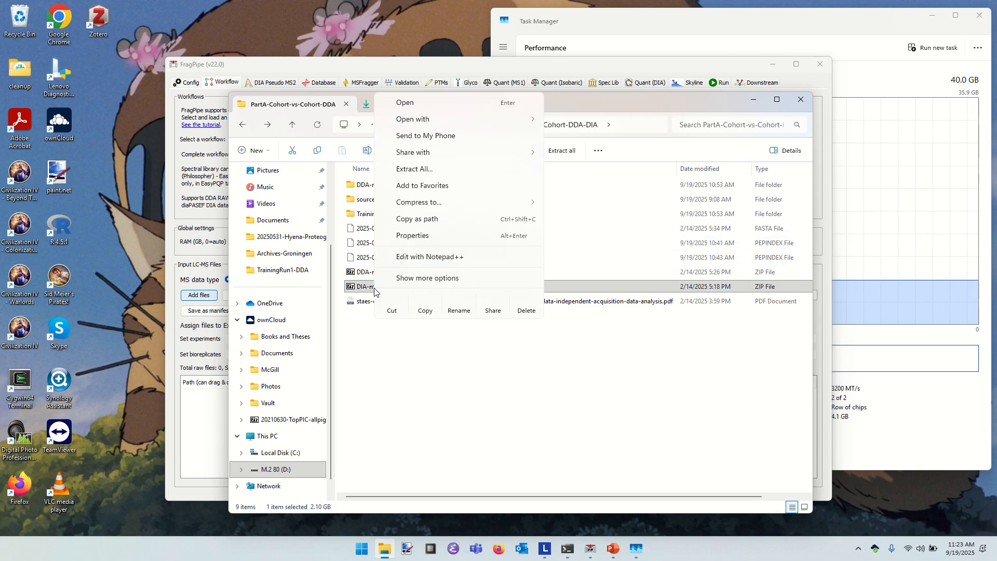
{"action": "left_click", "coordinate": [421, 174]}
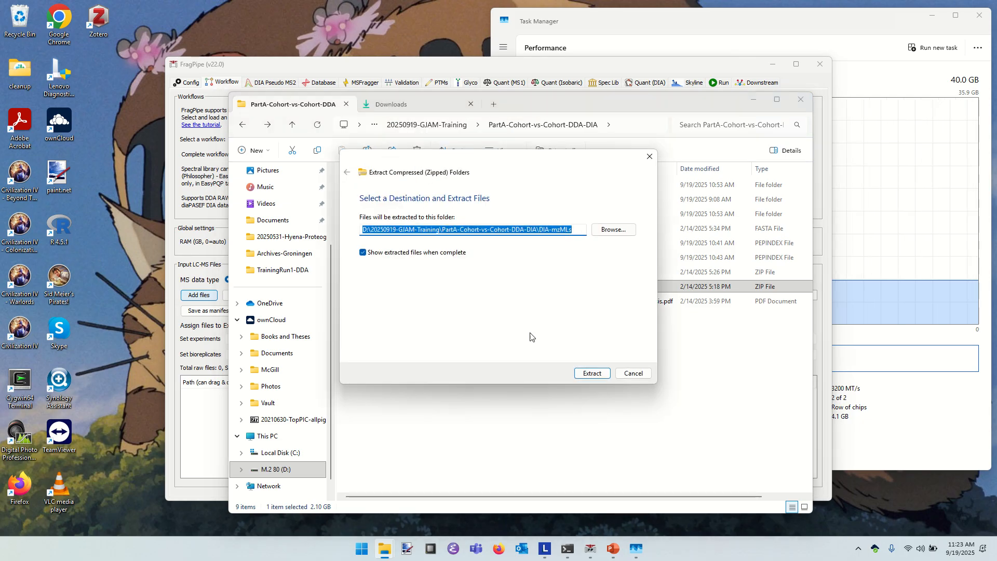
{"action": "left_click", "coordinate": [591, 374]}
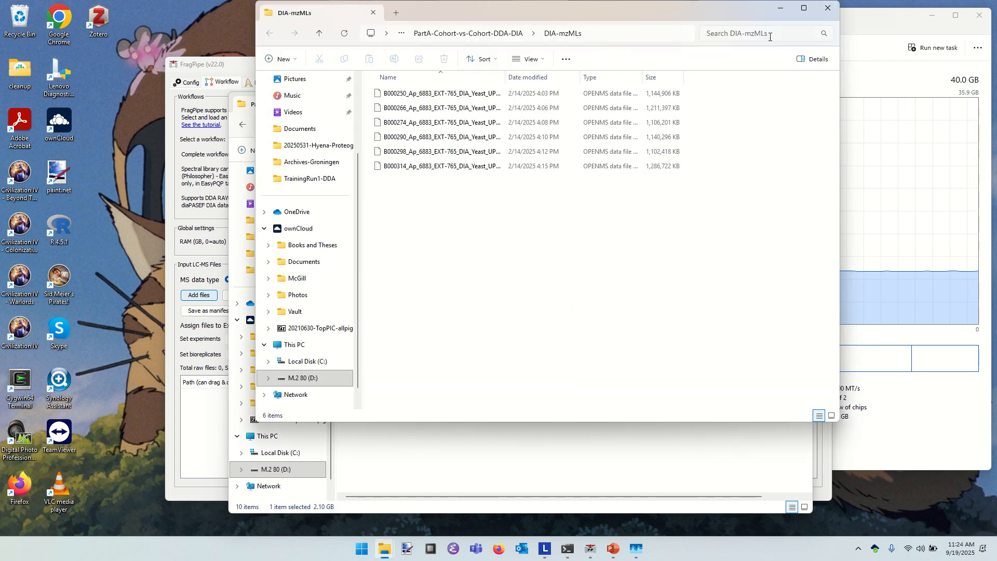
{"action": "left_click", "coordinate": [830, 9]}
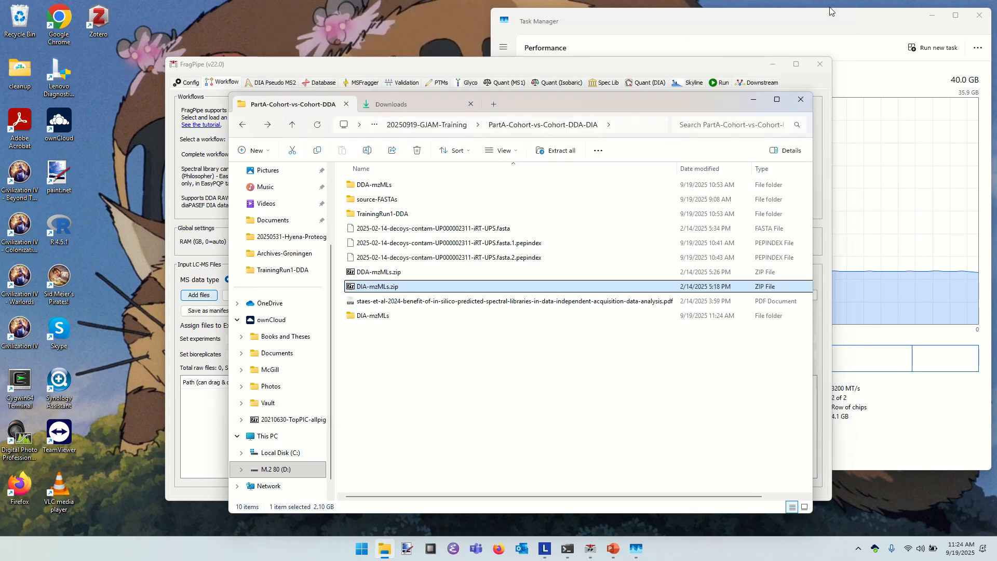
- Compare the mzML files and their sizes in the DDA-mzMLs and DIA-mzMLs folders
{"action": "double_click", "coordinate": [395, 186]}
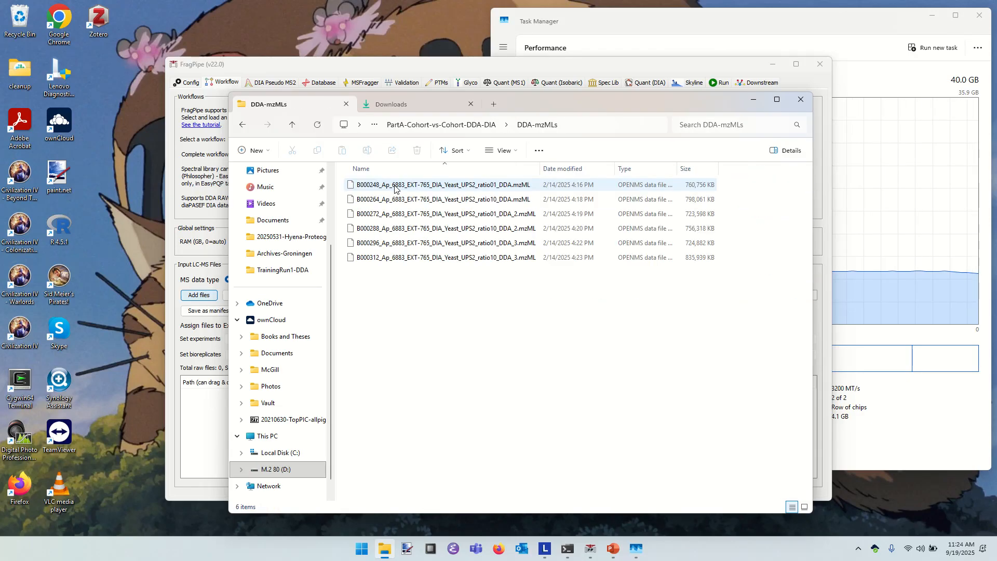
{"action": "key", "text": "alt+Left"}
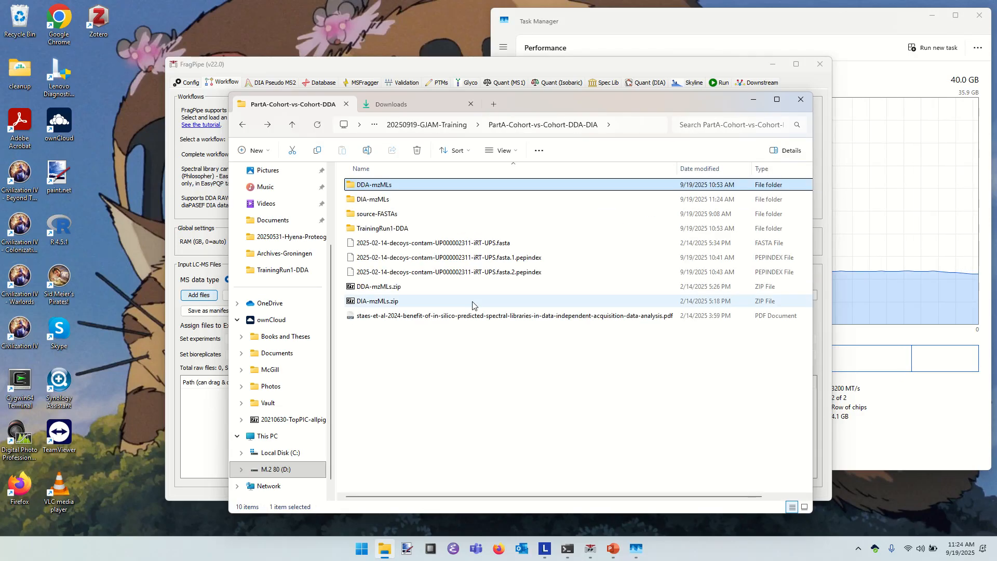
{"action": "key", "text": "Down"}
{"action": "key", "text": "Return"}
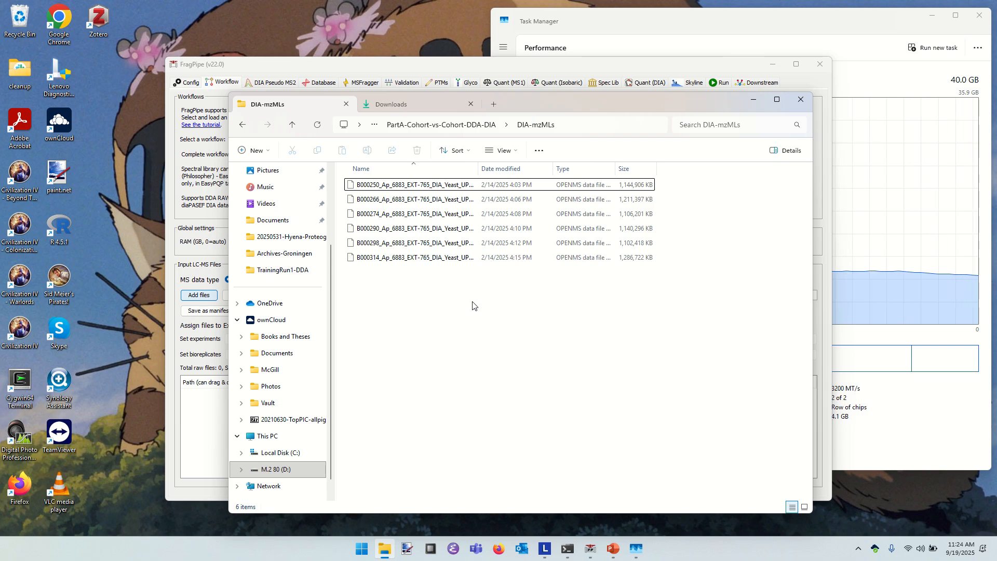
- Return to FragPipe and add all six mzML files from the DIA-mzMLs folder as input
{"action": "key", "text": "alt+Tab"}
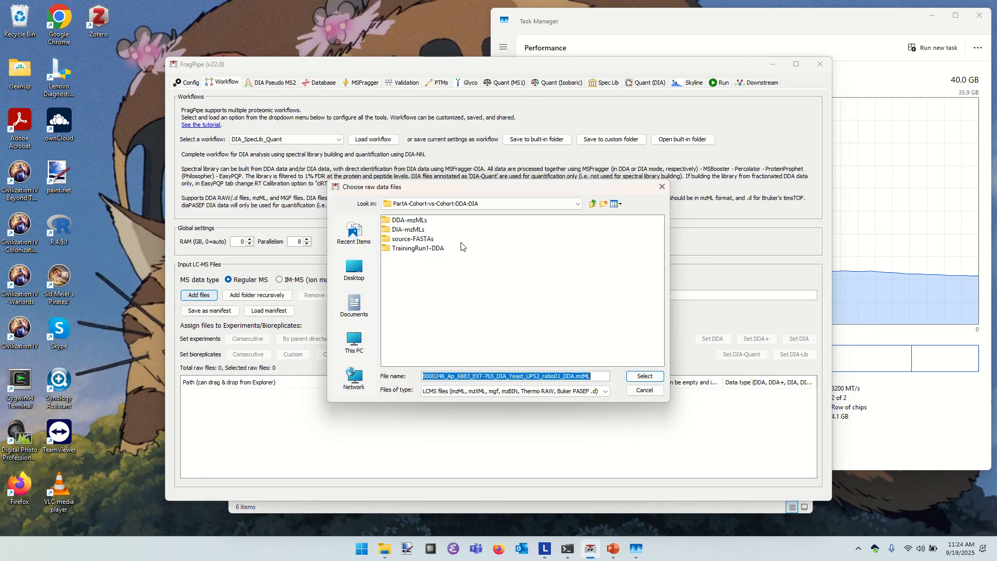
{"action": "double_click", "coordinate": [408, 230]}
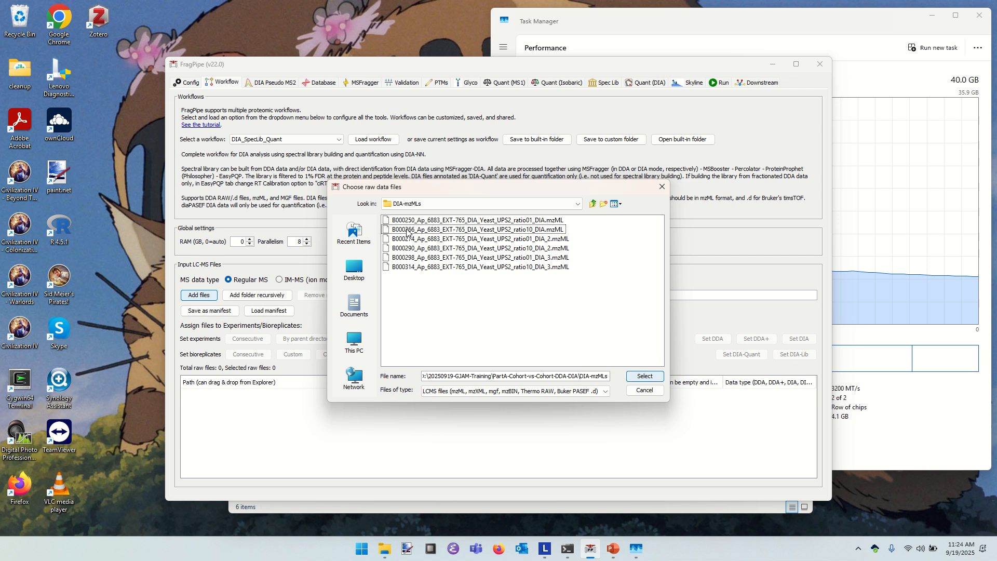
{"action": "key", "text": "ctrl+a"}
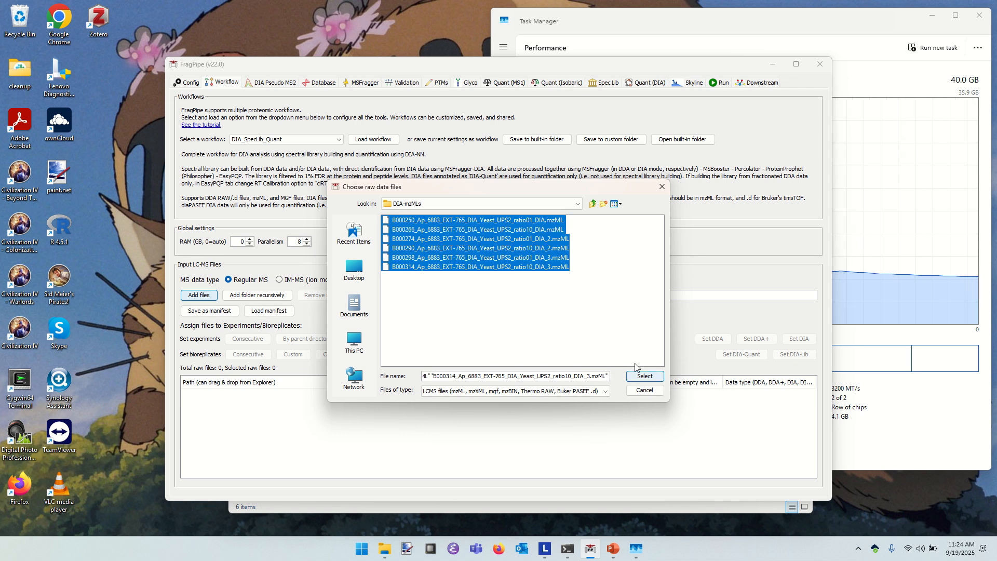
{"action": "left_click", "coordinate": [647, 378]}
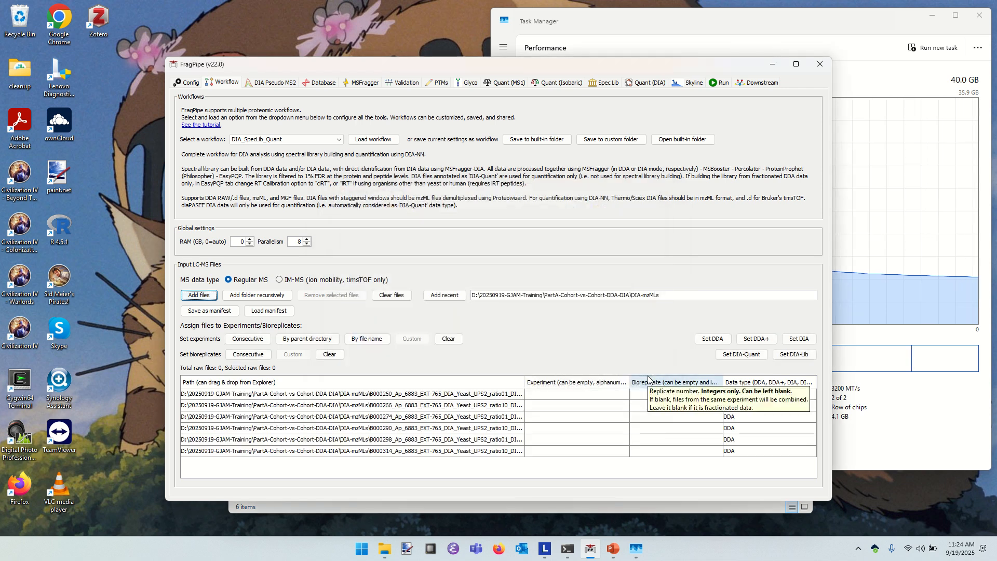
- Assign the experiment name One to the three ratio01 files and Ten to the three ratio10 files
{"action": "double_click", "coordinate": [535, 395]}
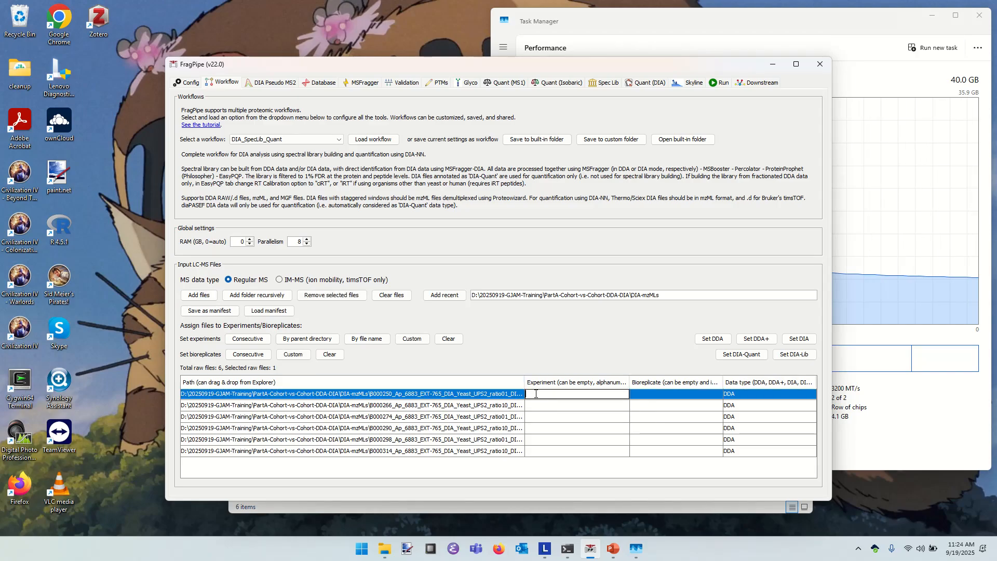
{"action": "type", "text": "0"}
{"action": "double_click", "coordinate": [537, 404]}
{"action": "type", "text": "T"}
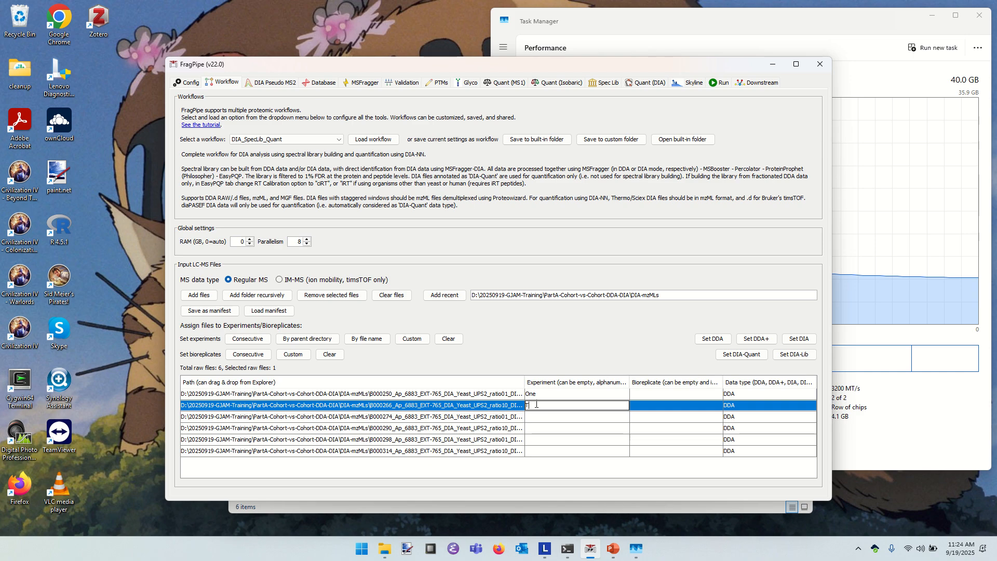
{"action": "type", "text": "en"}
{"action": "left_click", "coordinate": [537, 418]}
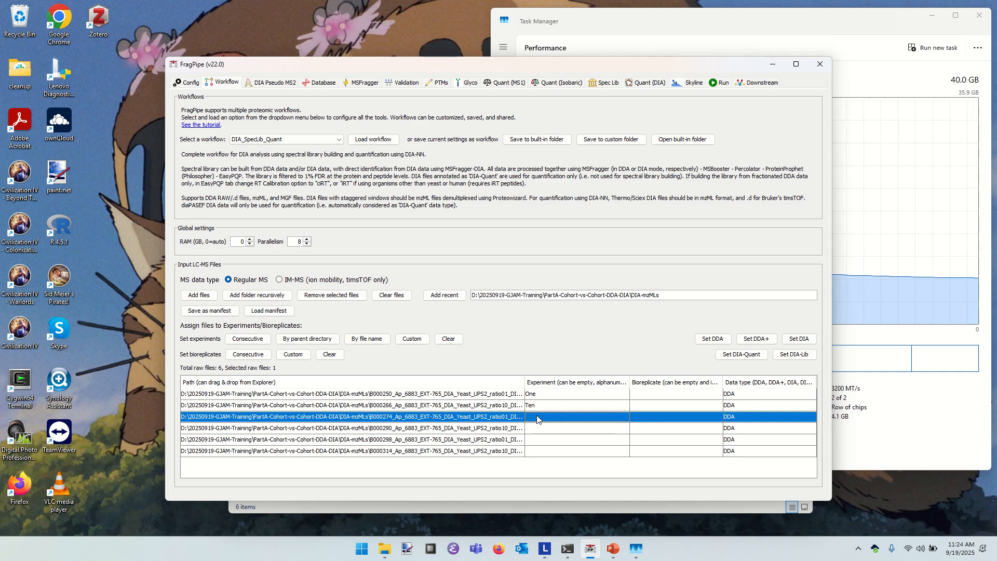
{"action": "double_click", "coordinate": [537, 419]}
{"action": "type", "text": "One"}
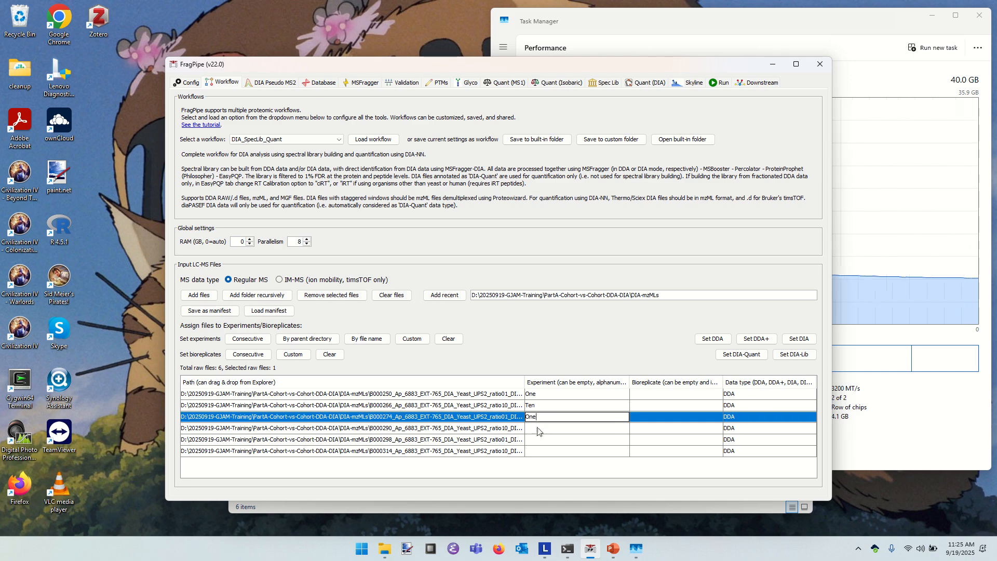
{"action": "left_click", "coordinate": [538, 428]}
{"action": "double_click", "coordinate": [538, 428]}
{"action": "type", "text": "Ten"}
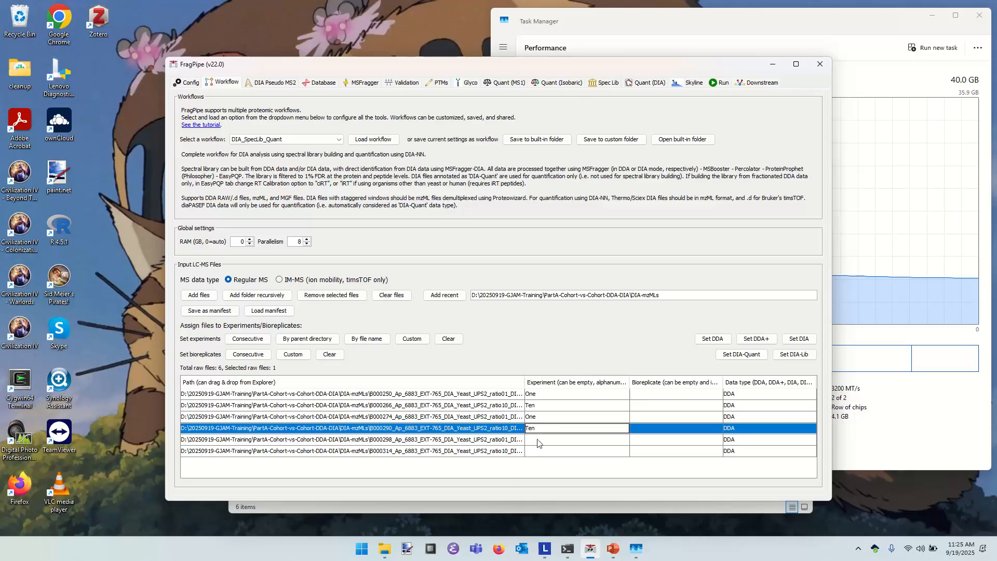
{"action": "left_click", "coordinate": [537, 440]}
{"action": "double_click", "coordinate": [537, 440]}
{"action": "type", "text": "O"}
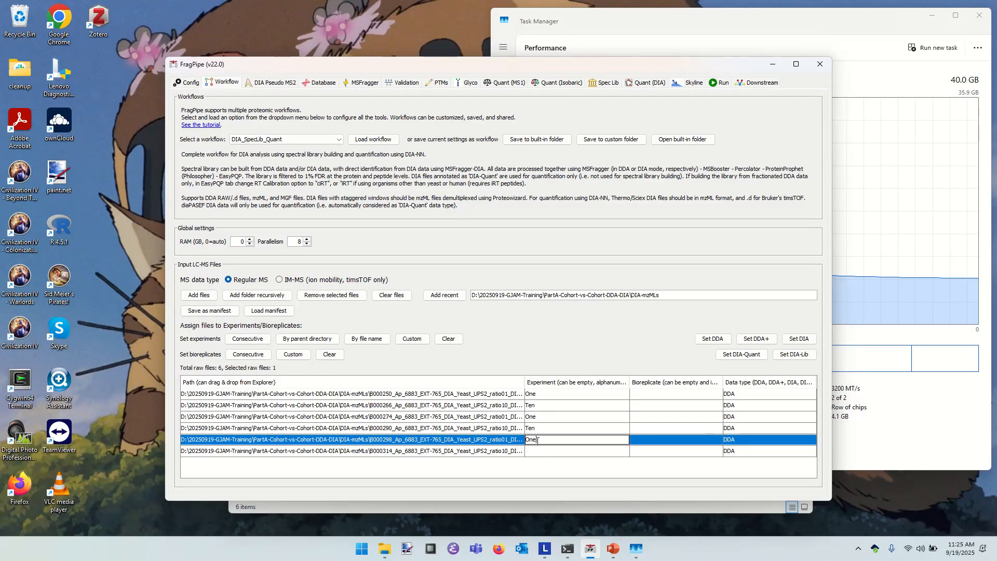
{"action": "type", "text": "ne"}
{"action": "double_click", "coordinate": [539, 451]}
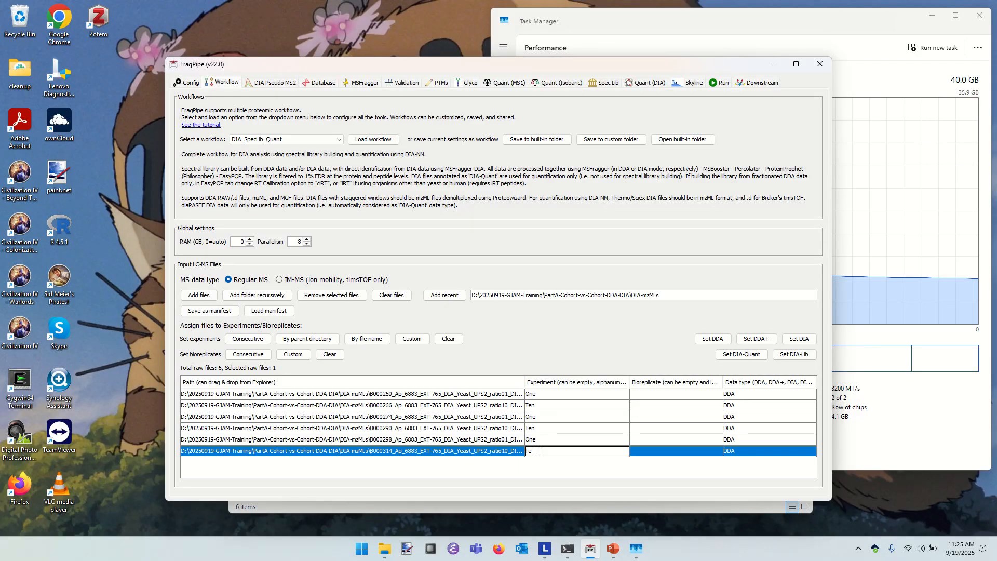
- Number the bioreplicates of the six input files 1 through 6 in list order
{"action": "left_click", "coordinate": [669, 394]}
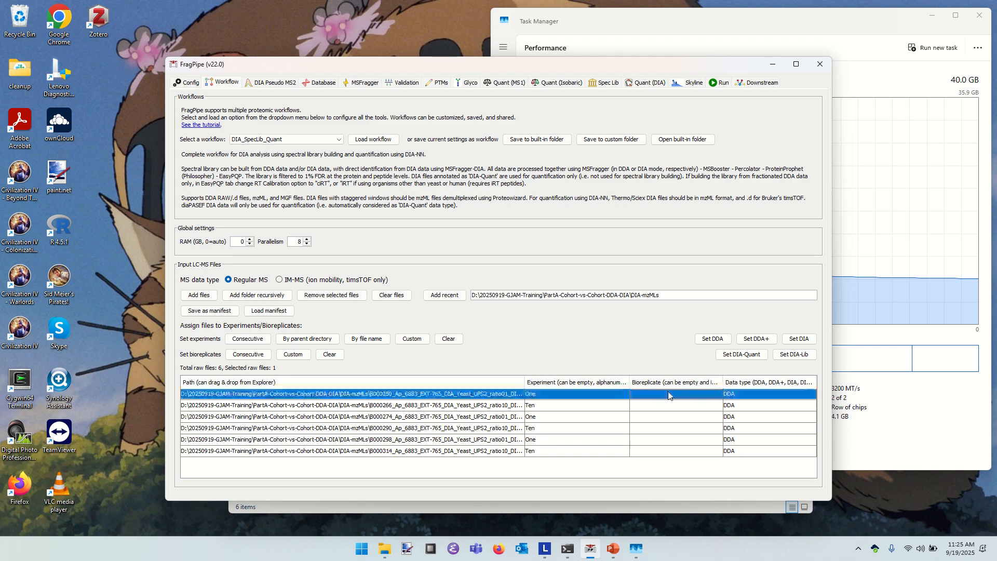
{"action": "double_click", "coordinate": [669, 394]}
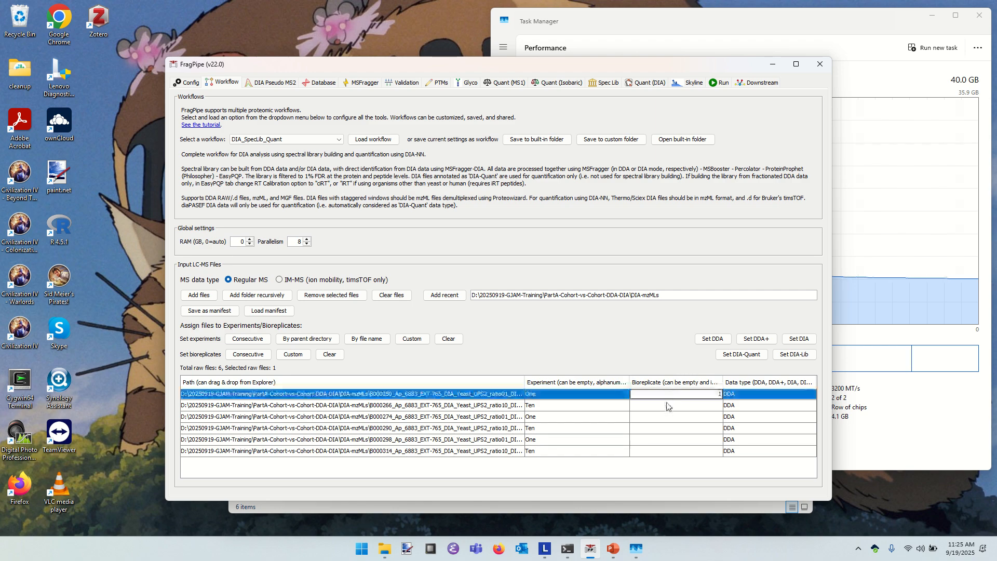
{"action": "double_click", "coordinate": [666, 406]}
{"action": "type", "text": "2"}
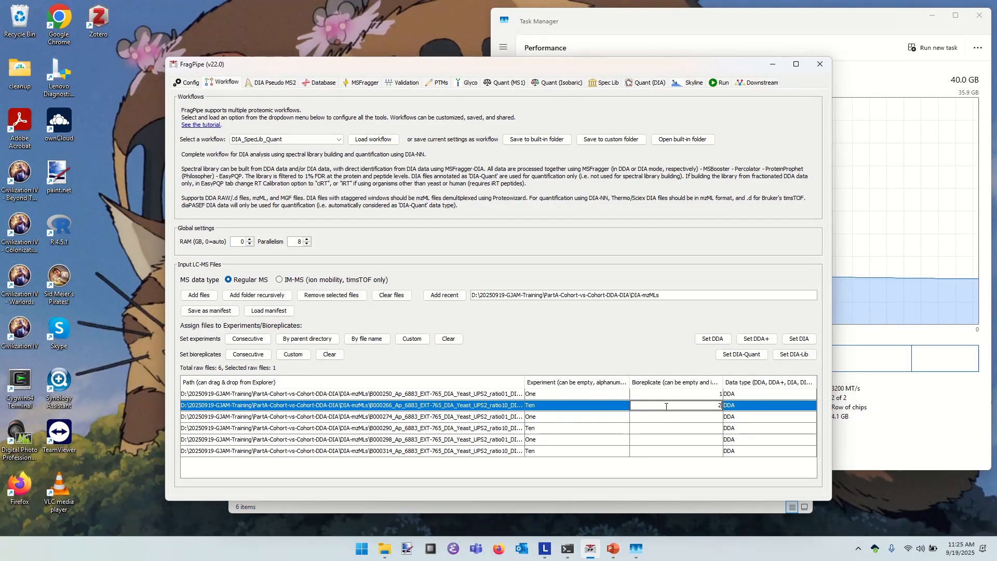
{"action": "double_click", "coordinate": [668, 418]}
{"action": "type", "text": "3"}
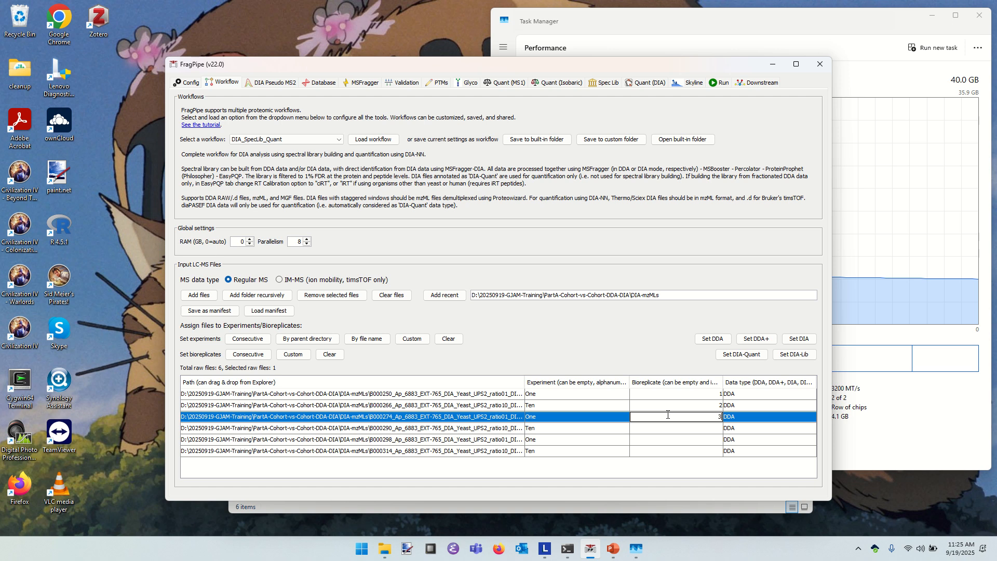
{"action": "left_click", "coordinate": [669, 429]}
{"action": "double_click", "coordinate": [669, 429]}
{"action": "type", "text": "4"}
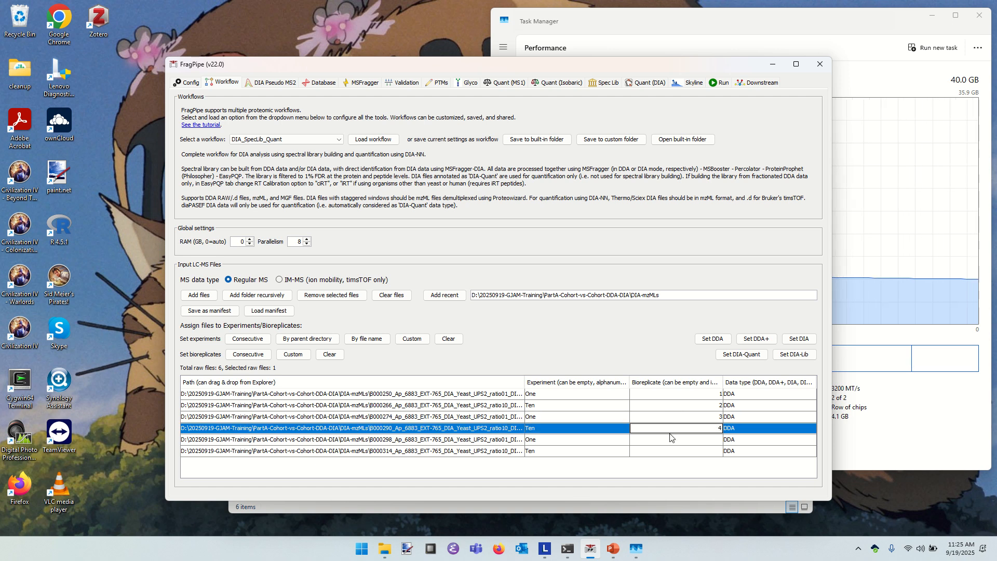
{"action": "double_click", "coordinate": [670, 440]}
{"action": "type", "text": "5"}
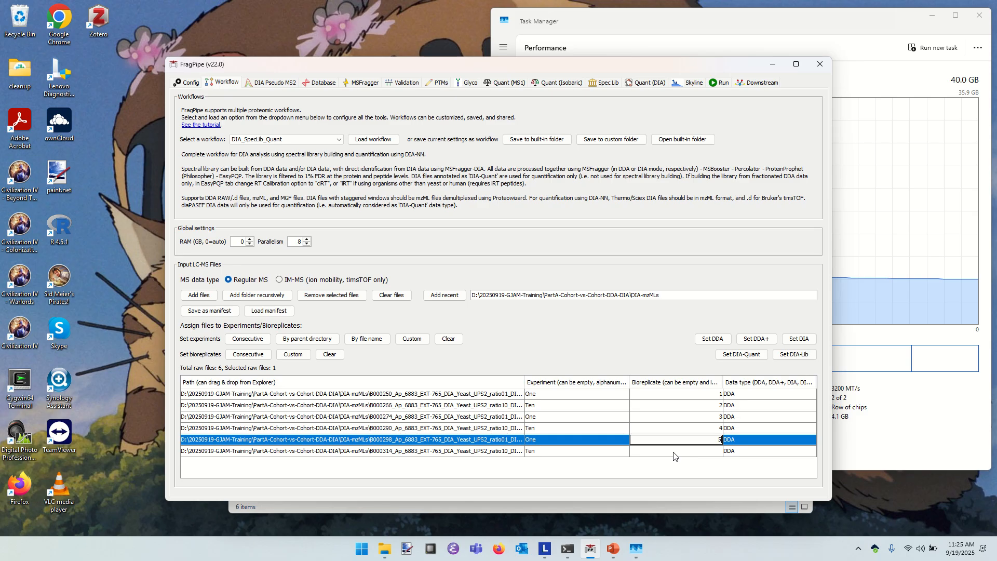
{"action": "double_click", "coordinate": [674, 452]}
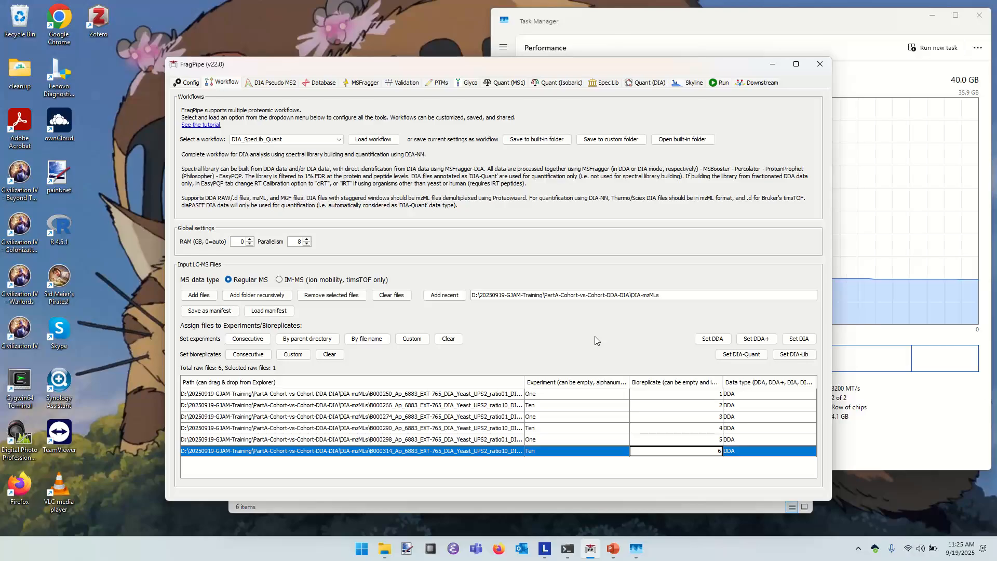
- Select all six input files and set their data type to DIA
{"action": "key", "text": "shift+Up"}
{"action": "key", "text": "shift+Up"}
{"action": "key", "text": "shift+Up"}
{"action": "key", "text": "shift+Up"}
{"action": "key", "text": "shift+Up"}
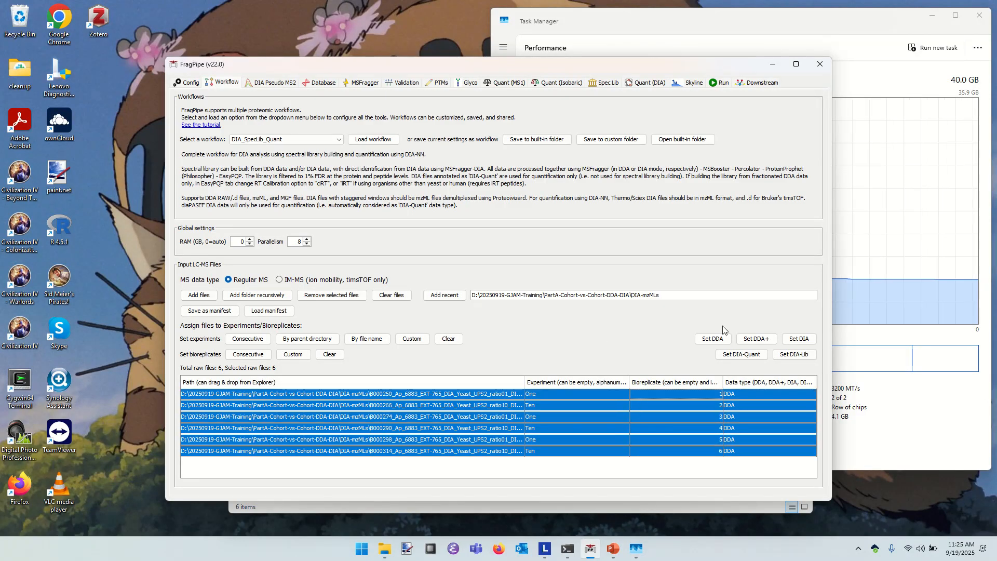
{"action": "left_click", "coordinate": [797, 340]}
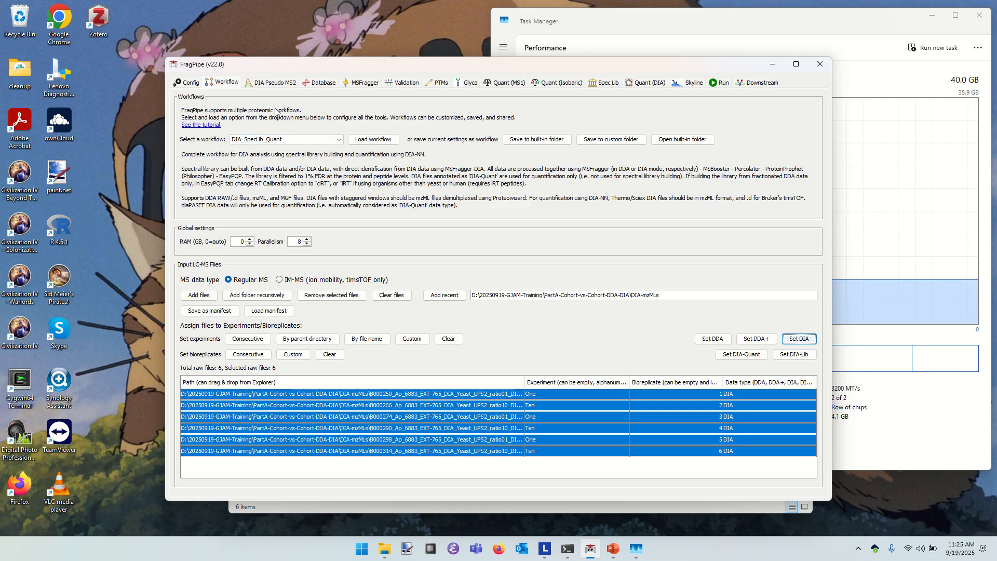
- Review the workflow's database, pseudo-MS2, MSFragger, validation, PTM, glyco, quantification, spectral library and Skyline settings
{"action": "left_click", "coordinate": [317, 86]}
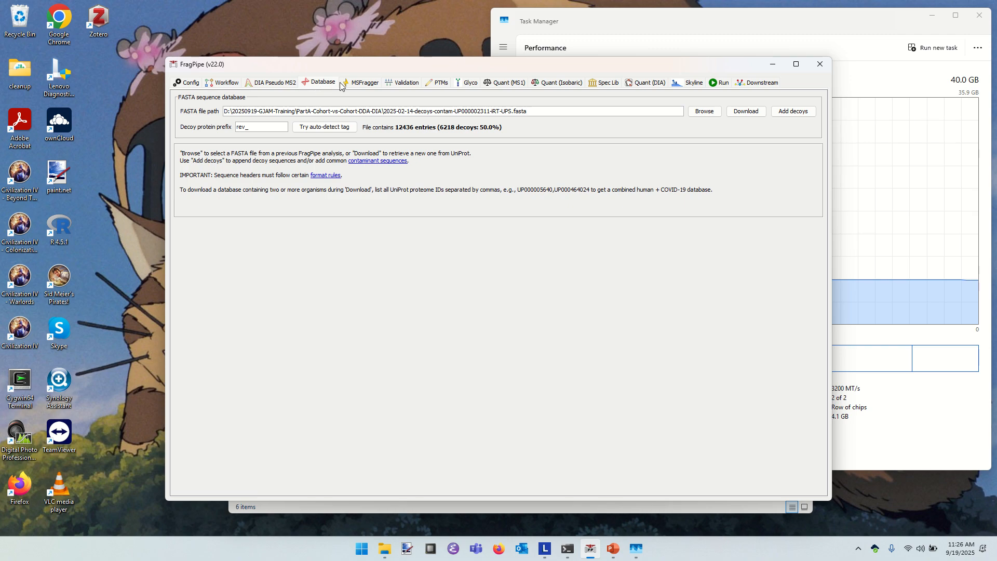
{"action": "left_click", "coordinate": [276, 83]}
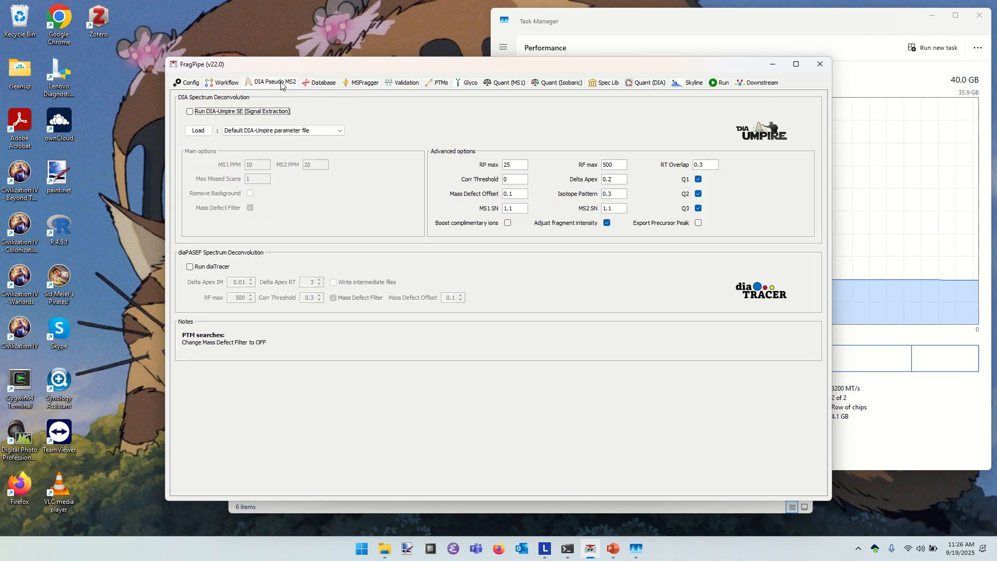
{"action": "left_click", "coordinate": [365, 84]}
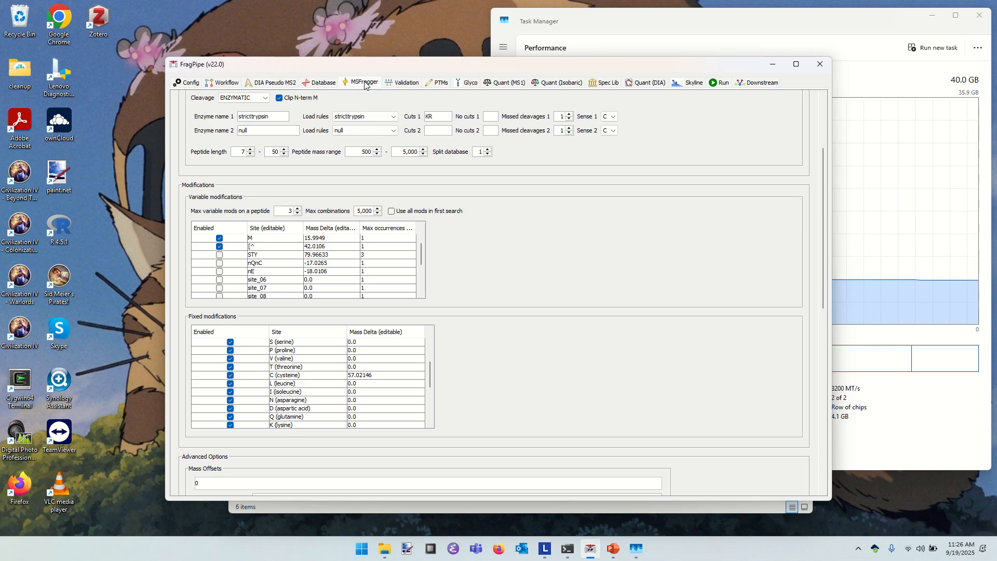
{"action": "left_click", "coordinate": [400, 85]}
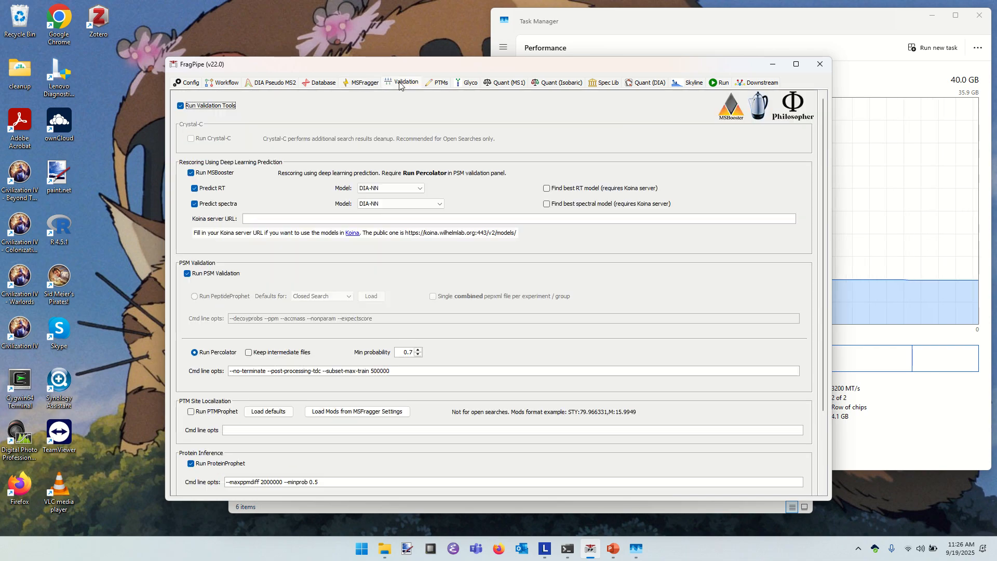
{"action": "left_click", "coordinate": [443, 83]}
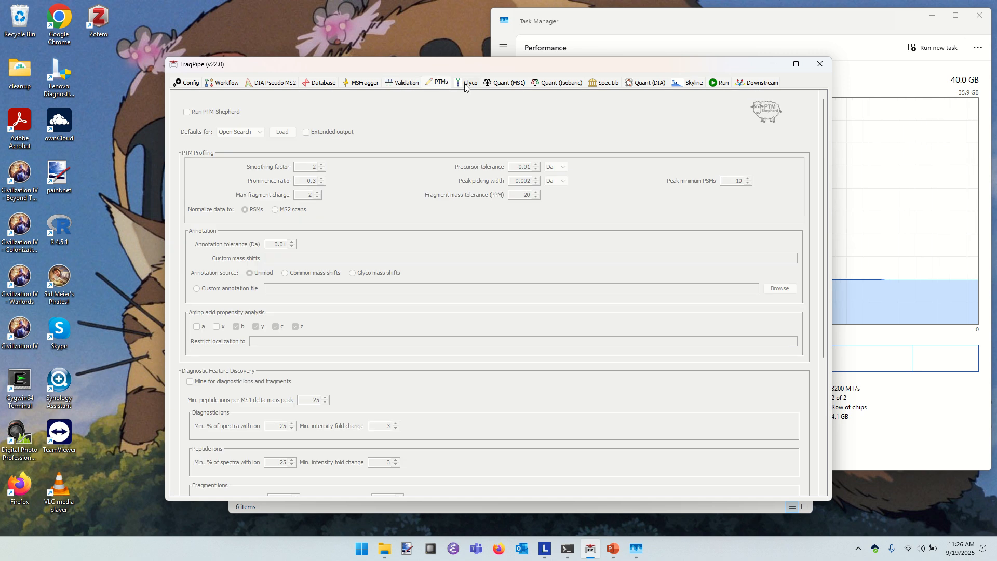
{"action": "left_click", "coordinate": [466, 86]}
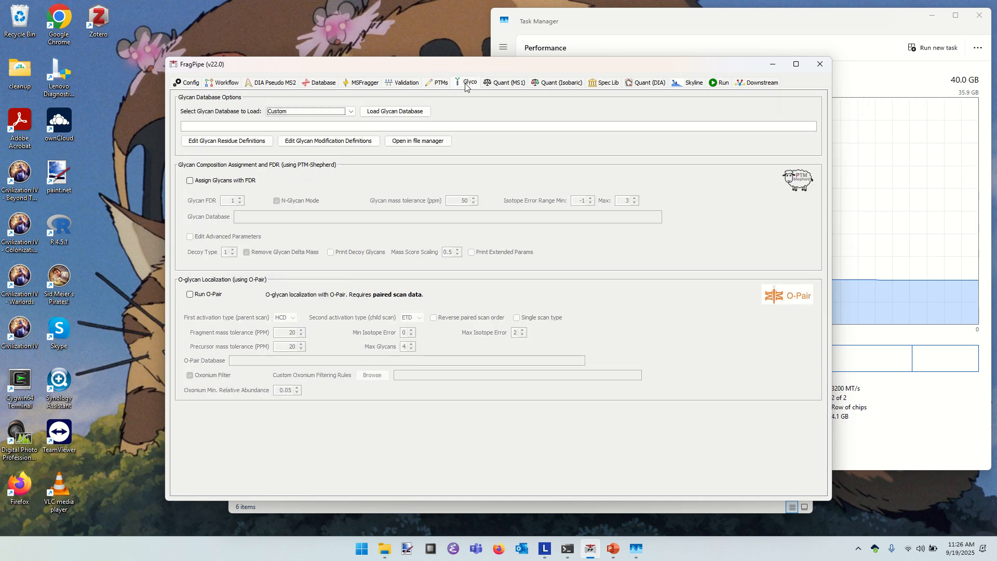
{"action": "left_click", "coordinate": [502, 86]}
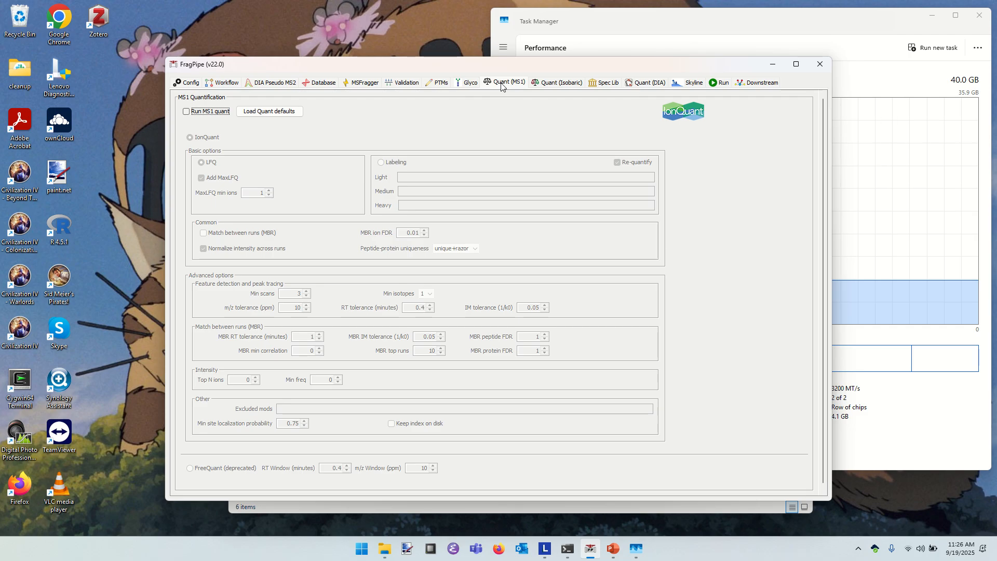
{"action": "left_click", "coordinate": [556, 86]}
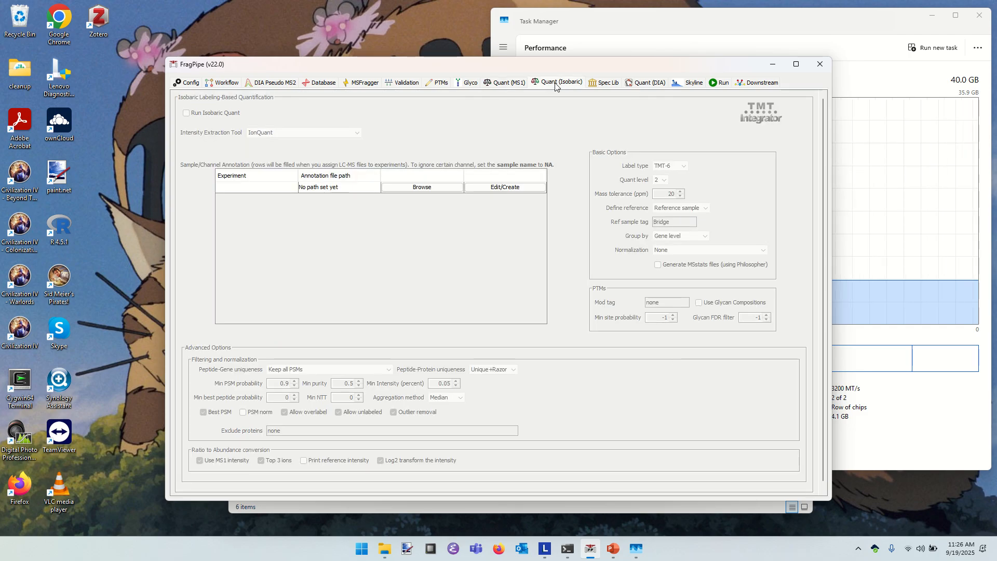
{"action": "left_click", "coordinate": [609, 84]}
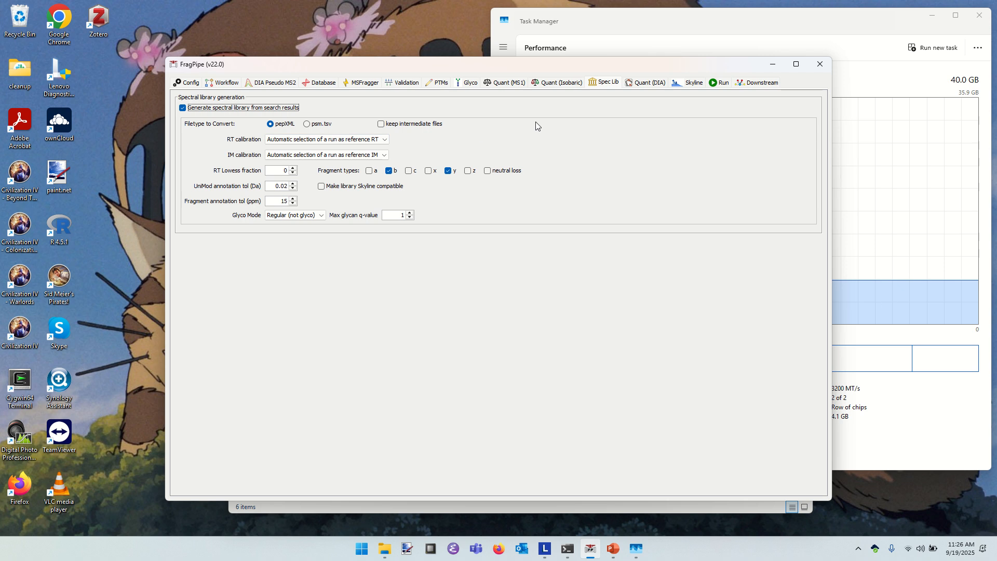
{"action": "left_click", "coordinate": [648, 84]}
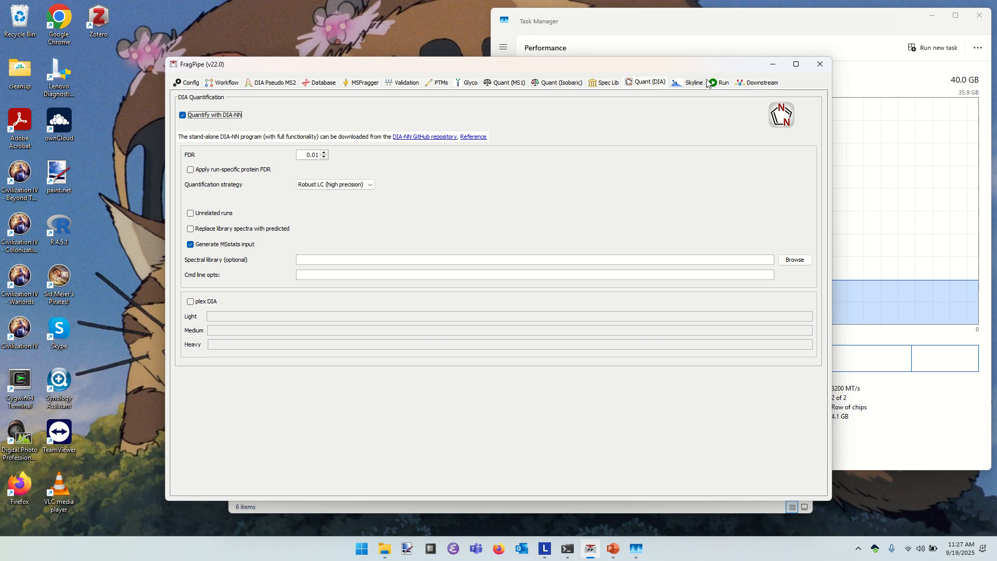
{"action": "left_click", "coordinate": [686, 84]}
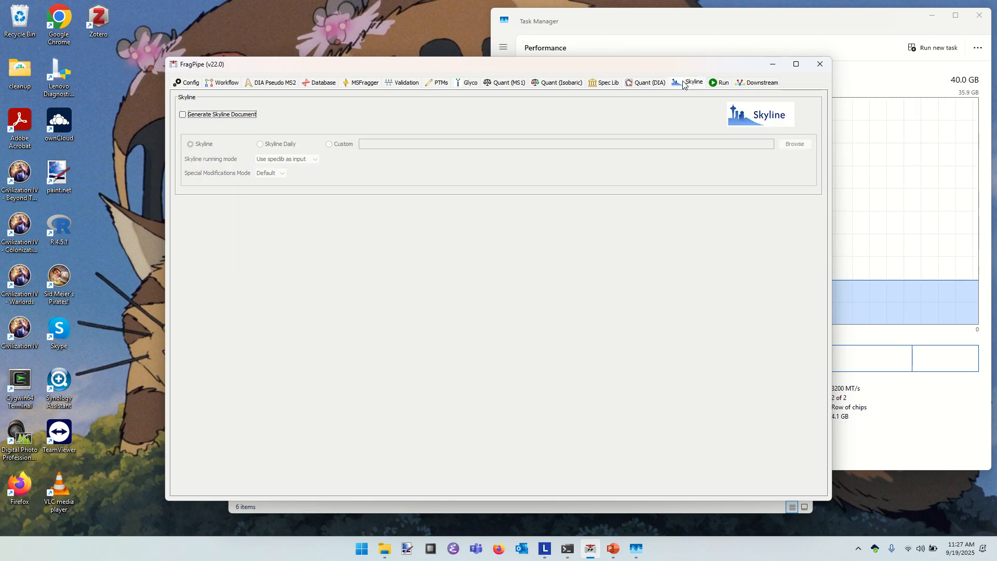
- Create a TrainingRun2-DIA folder inside PartA-Cohort-vs-Cohort-DDA-DIA and set it as the run's output directory
{"action": "left_click", "coordinate": [722, 85]}
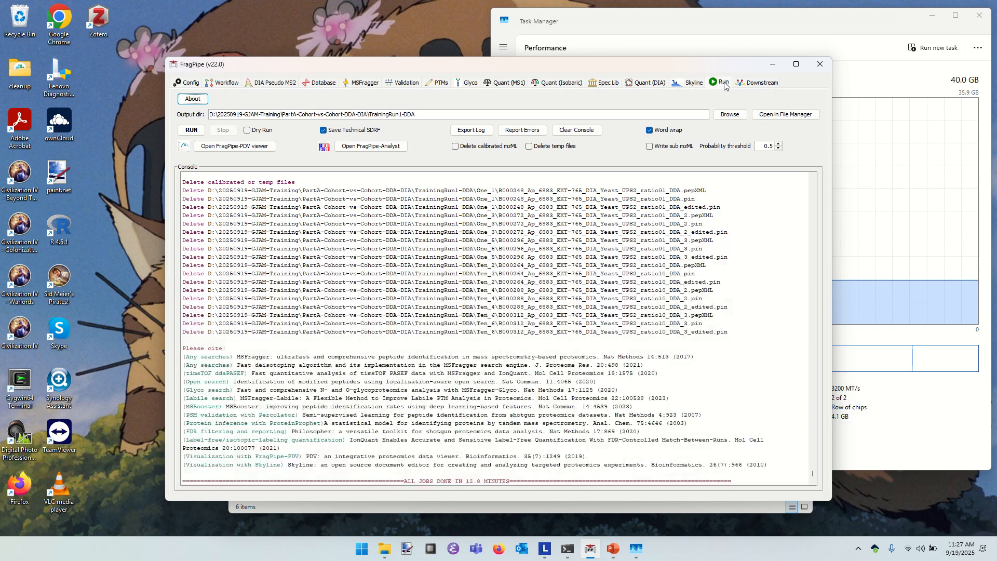
{"action": "left_click", "coordinate": [727, 115]}
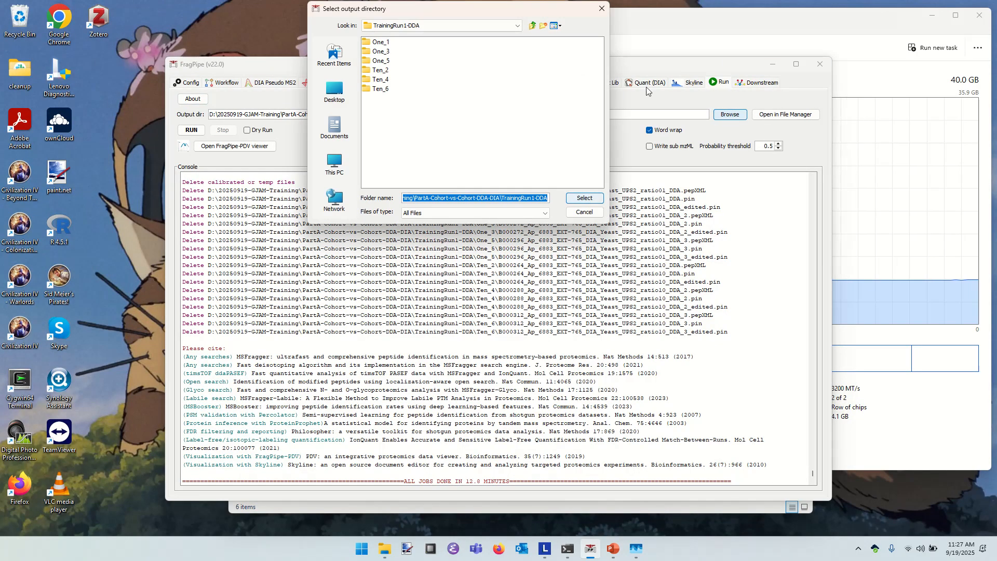
{"action": "left_click", "coordinate": [532, 26]}
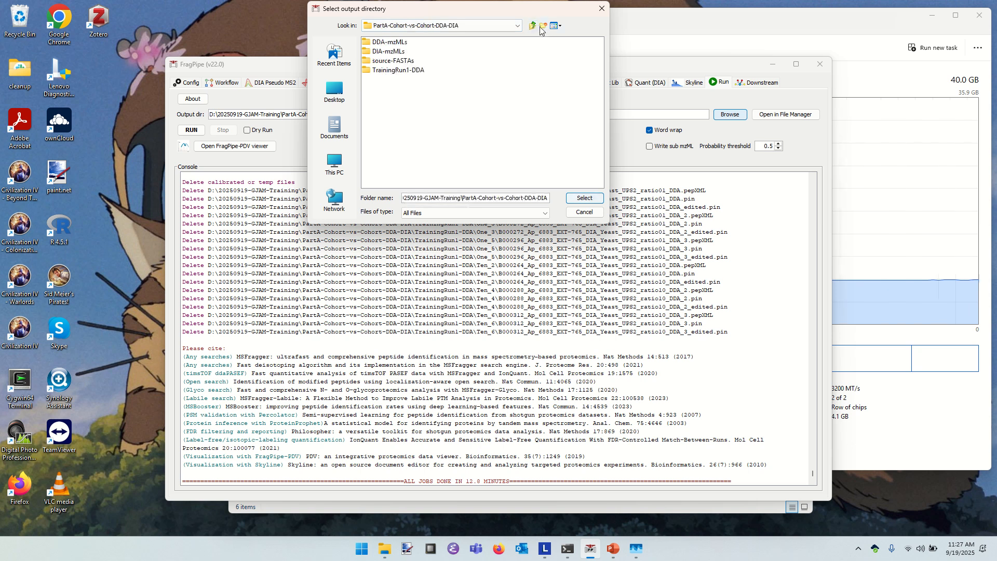
{"action": "left_click", "coordinate": [542, 27]}
{"action": "type", "text": "Traini"}
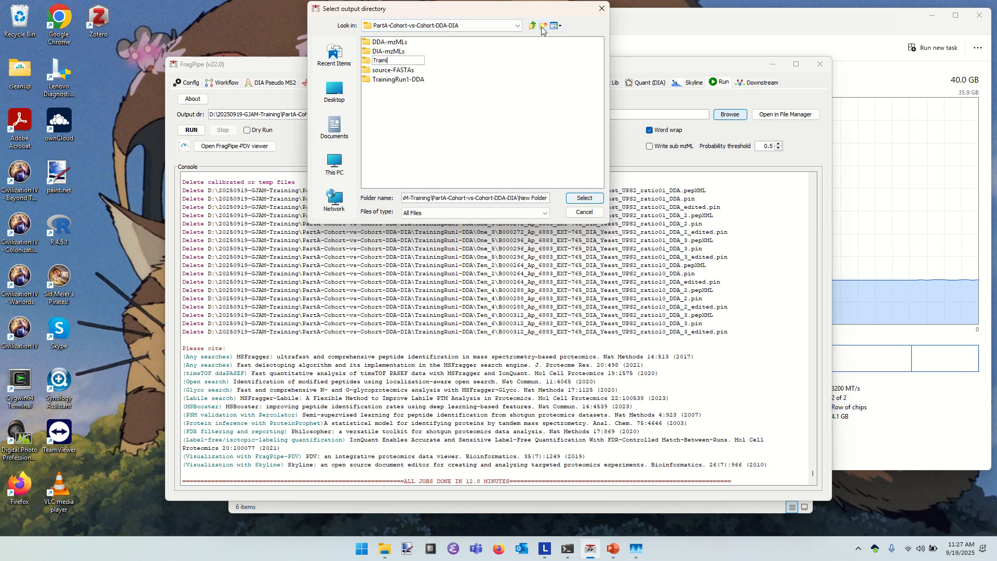
{"action": "type", "text": "ngRun2-DIA"}
{"action": "key", "text": "Return"}
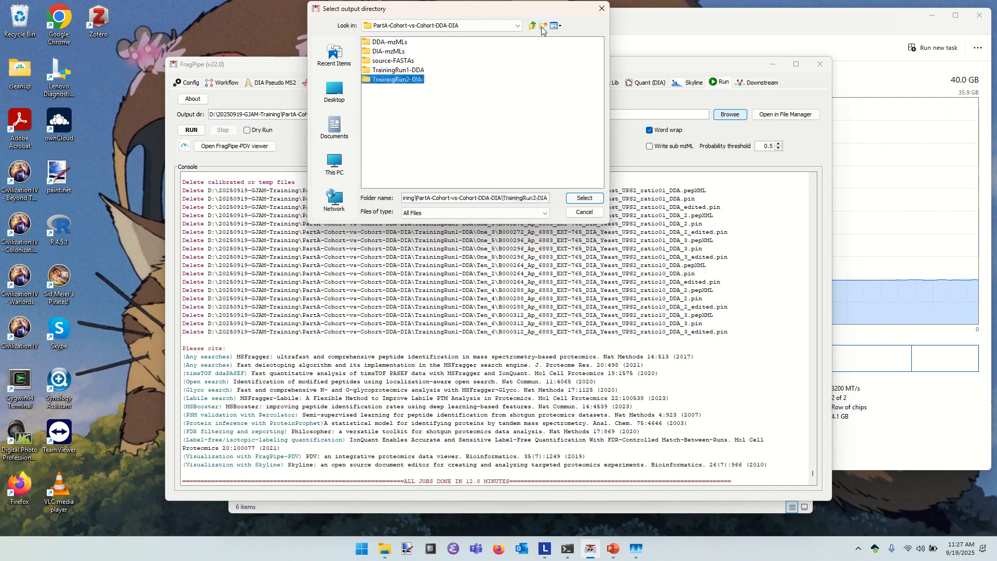
{"action": "left_click", "coordinate": [584, 199]}
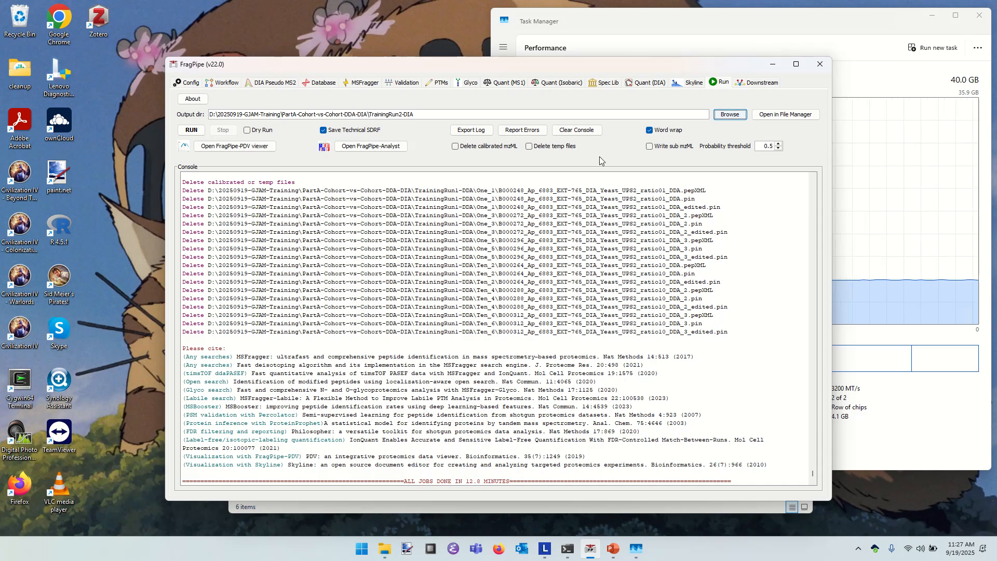
- Clear the previous run's console log and enable deletion of temp files
{"action": "left_click", "coordinate": [576, 134]}
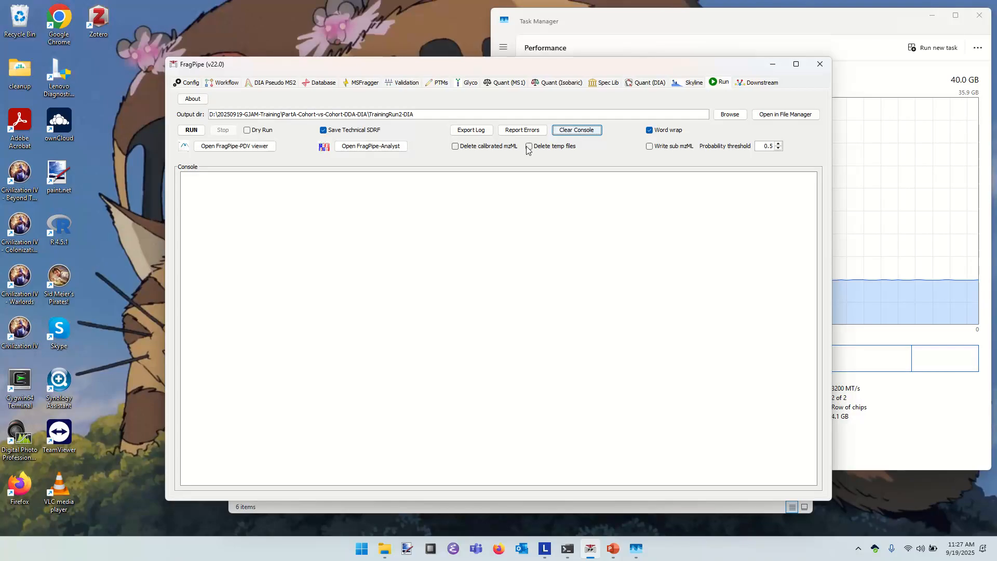
{"action": "left_click", "coordinate": [530, 147]}
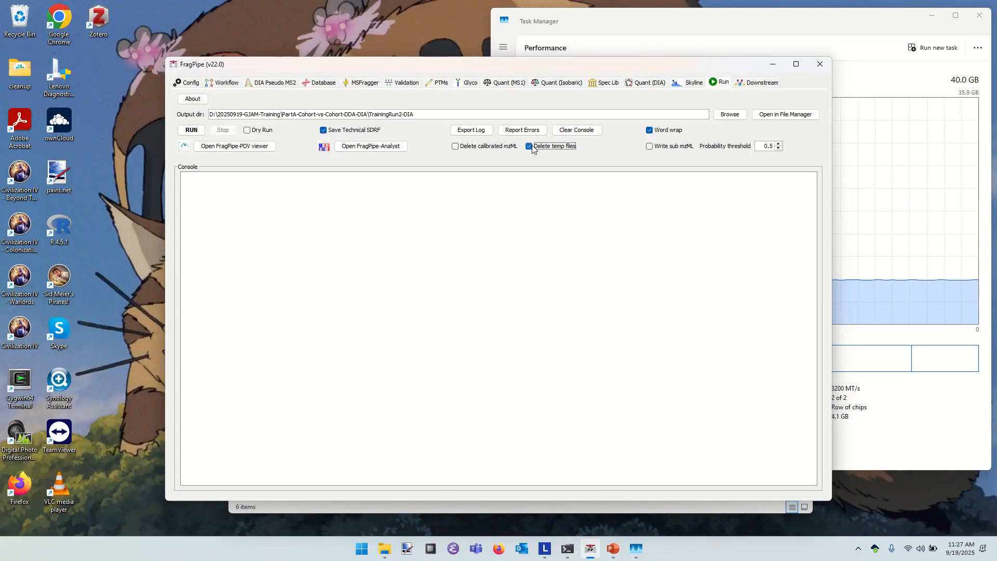
- Enable deletion of calibrated mzML files and start the analysis run
{"action": "left_click", "coordinate": [457, 147]}
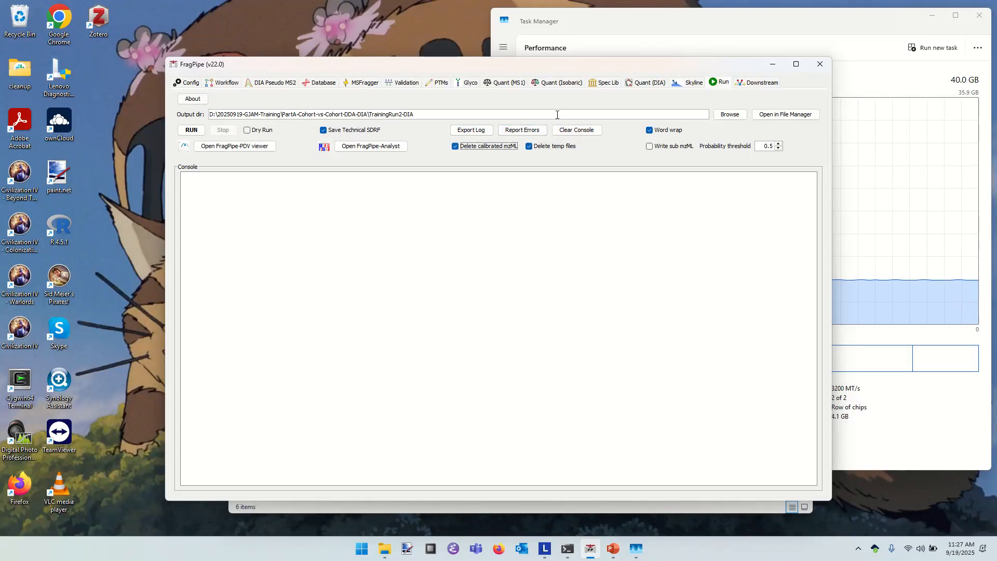
{"action": "left_click", "coordinate": [189, 133]}
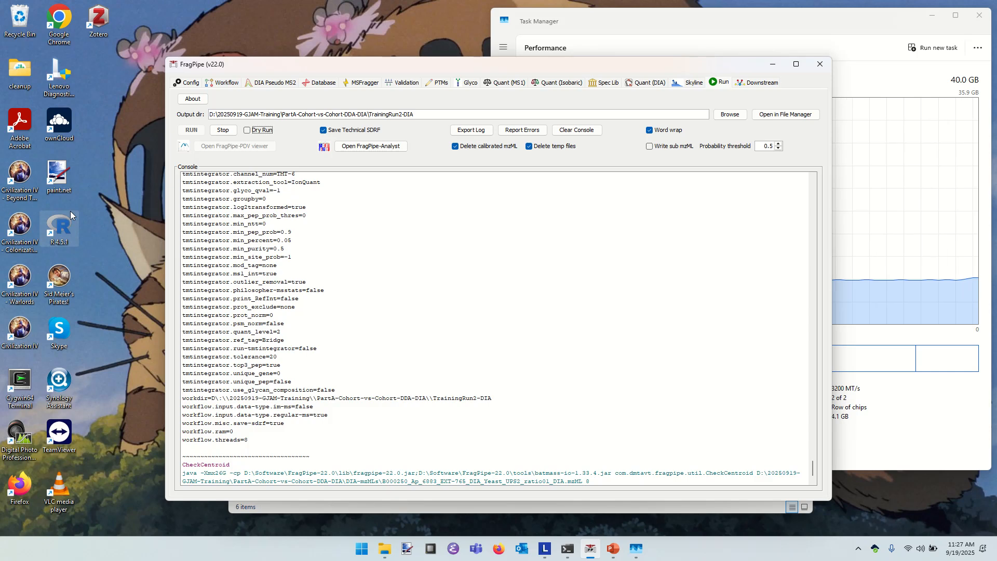
- Check memory and CPU usage in Task Manager during the run, and return to FragPipe
{"action": "mouse_move", "coordinate": [497, 3]}
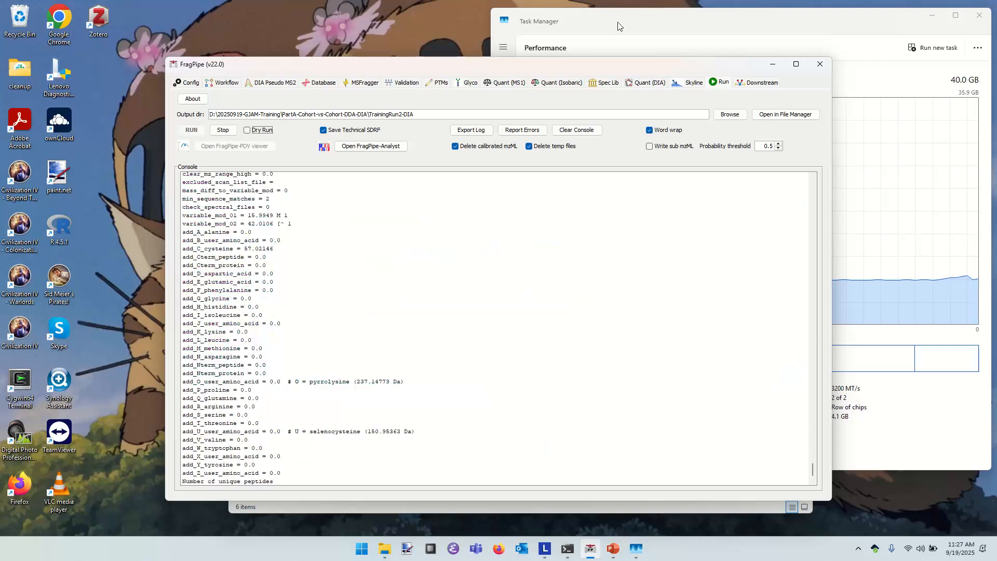
{"action": "left_click", "coordinate": [618, 26]}
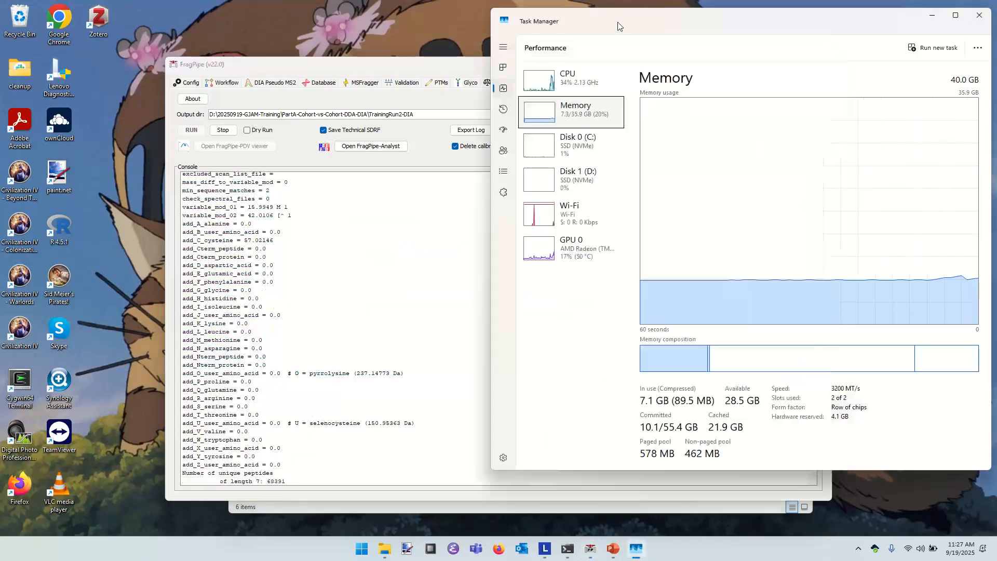
{"action": "left_click", "coordinate": [547, 83]}
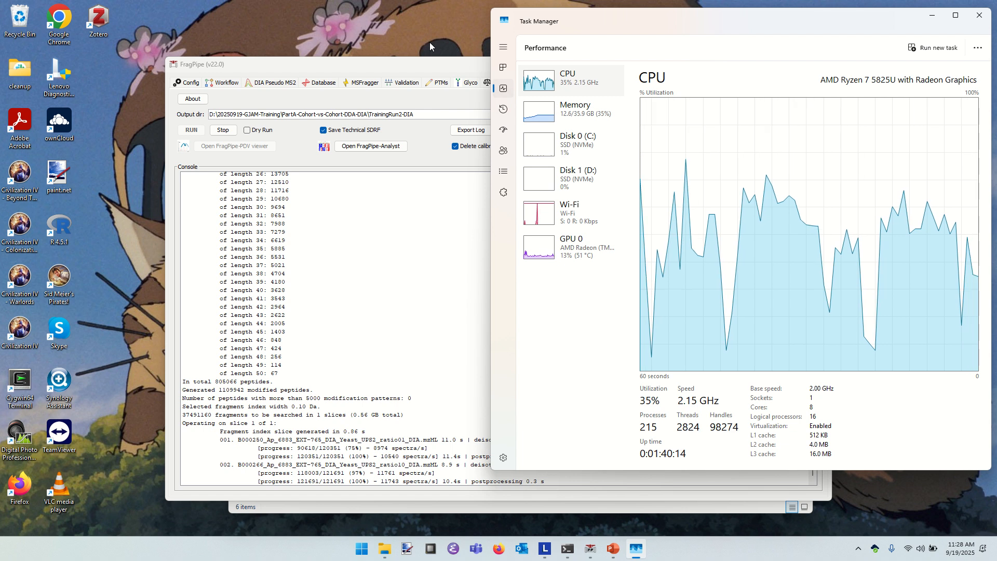
{"action": "left_click", "coordinate": [430, 66]}
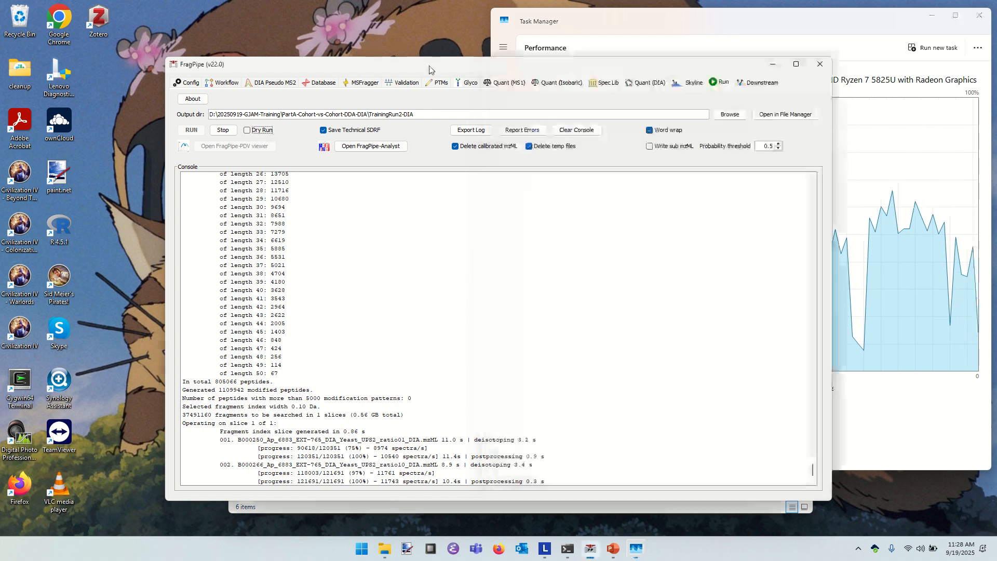
- Review the DIA-NN quantification settings and available quantification strategies, and check the run's console progress
{"action": "left_click", "coordinate": [645, 84]}
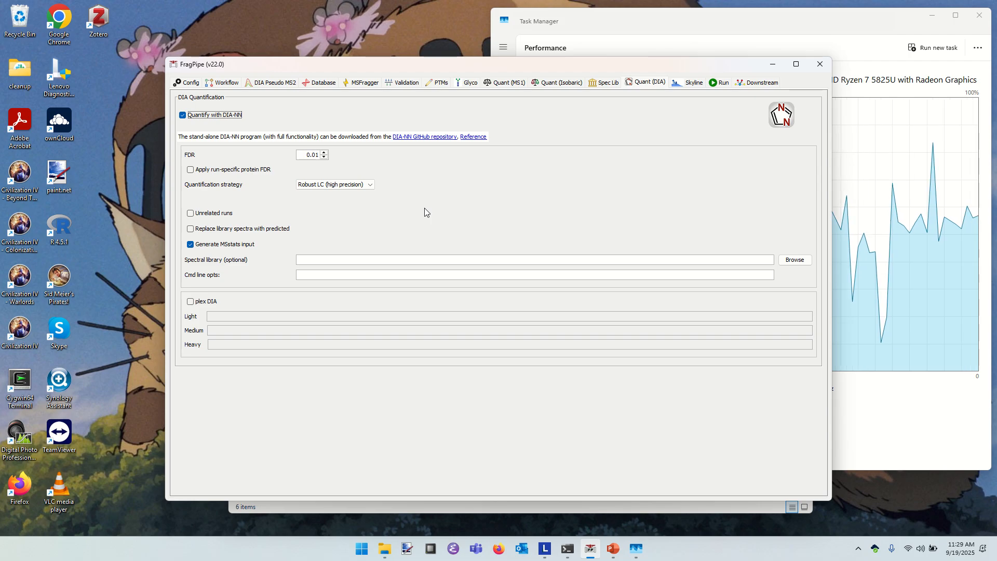
{"action": "left_click", "coordinate": [722, 83]}
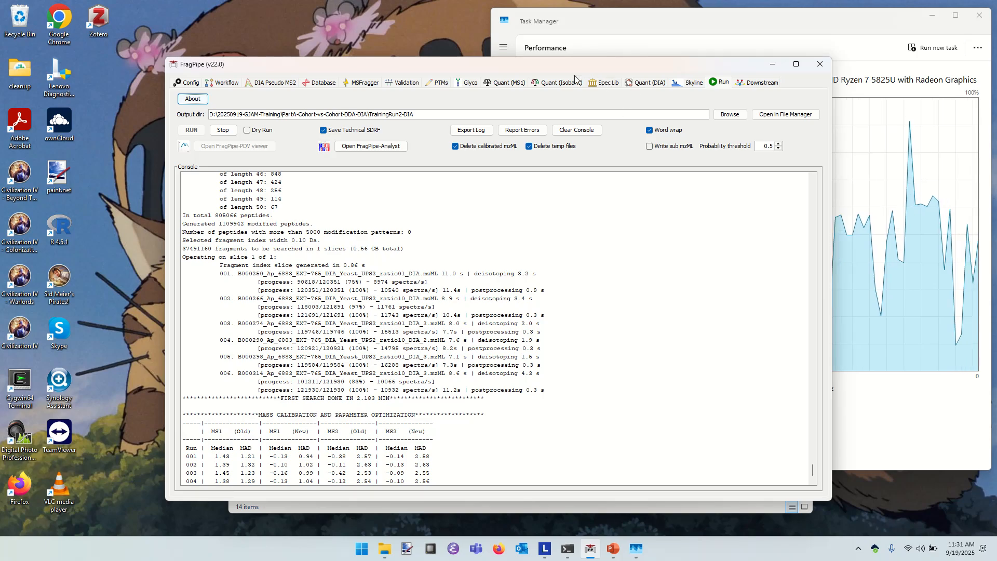
{"action": "left_click", "coordinate": [654, 83]}
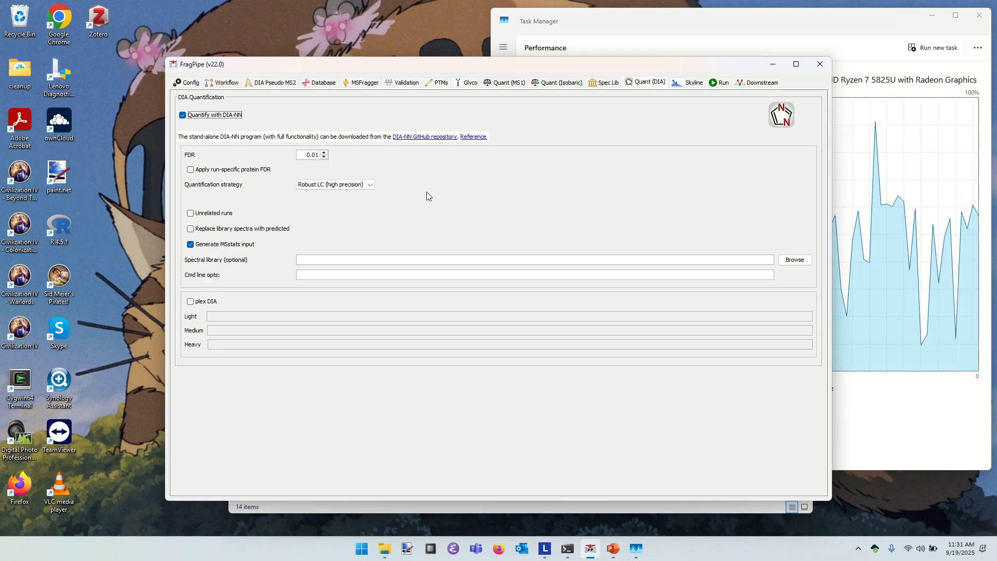
{"action": "left_click", "coordinate": [371, 188]}
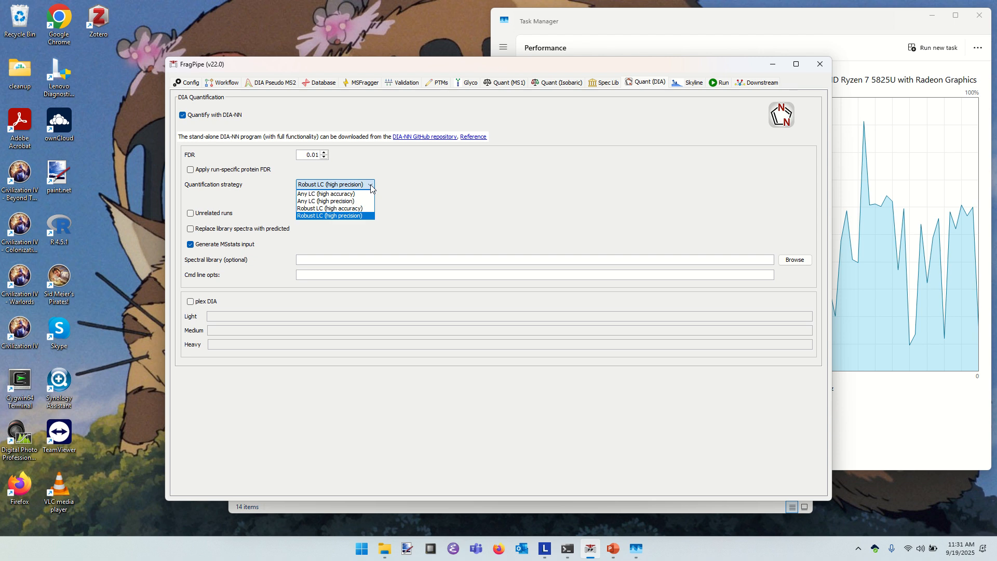
{"action": "left_click", "coordinate": [371, 187]}
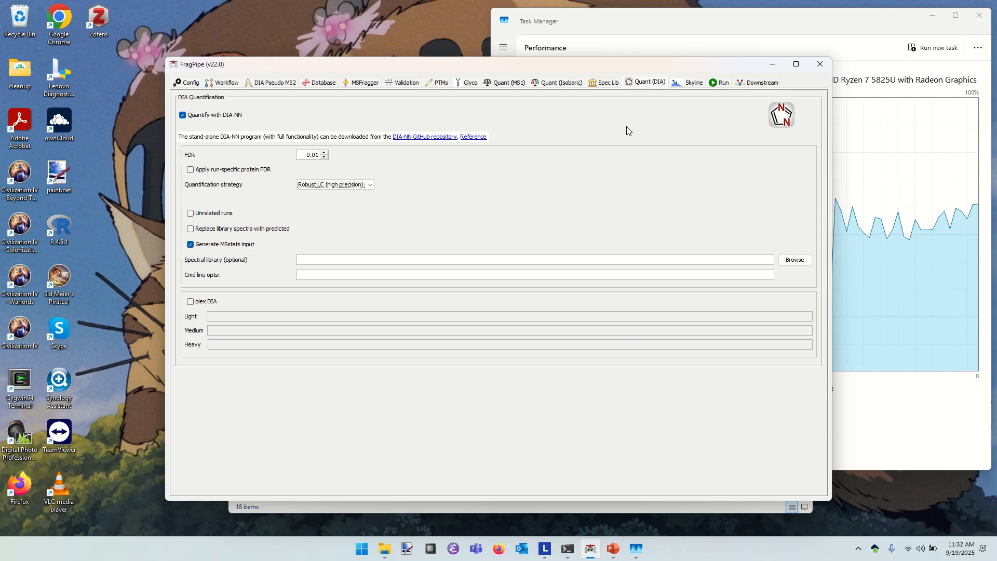
{"action": "left_click", "coordinate": [722, 84]}
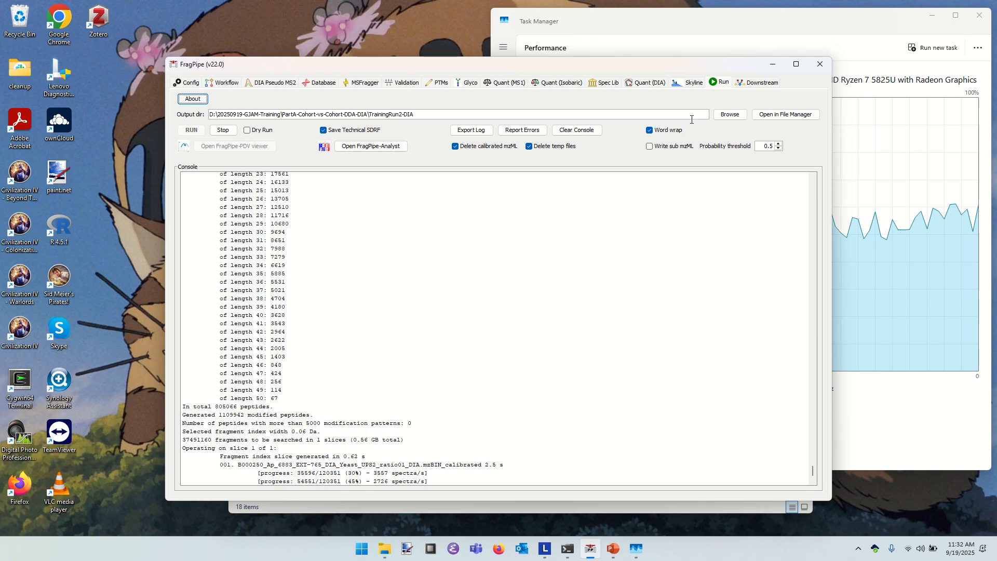
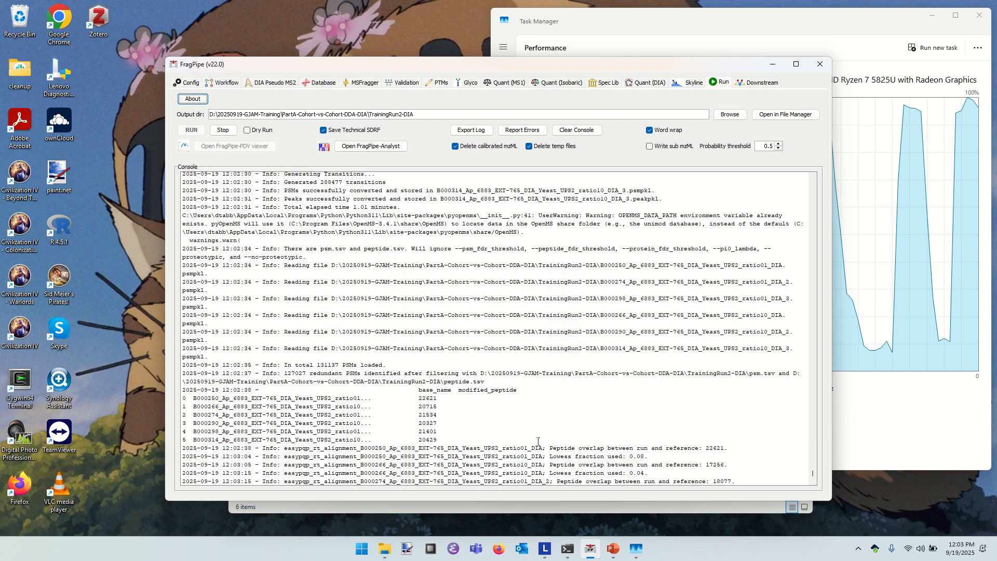
- Switch to Firefox, open fragpipe-analyst.nesvilab.org and show its Analysis section
{"action": "left_click", "coordinate": [499, 549]}
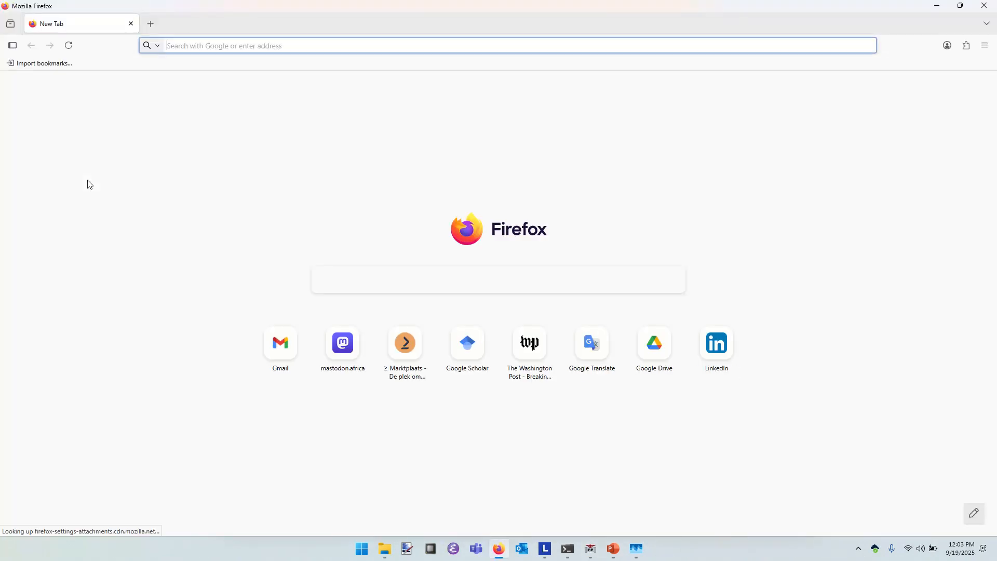
{"action": "type", "text": "fragpipe-analyst.nesvilab.org/"}
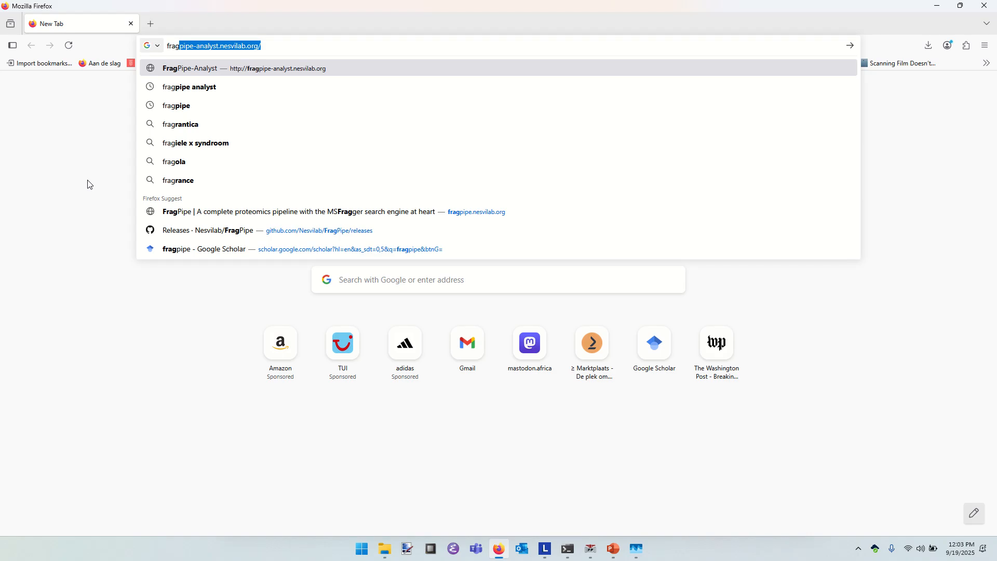
{"action": "key", "text": "Return"}
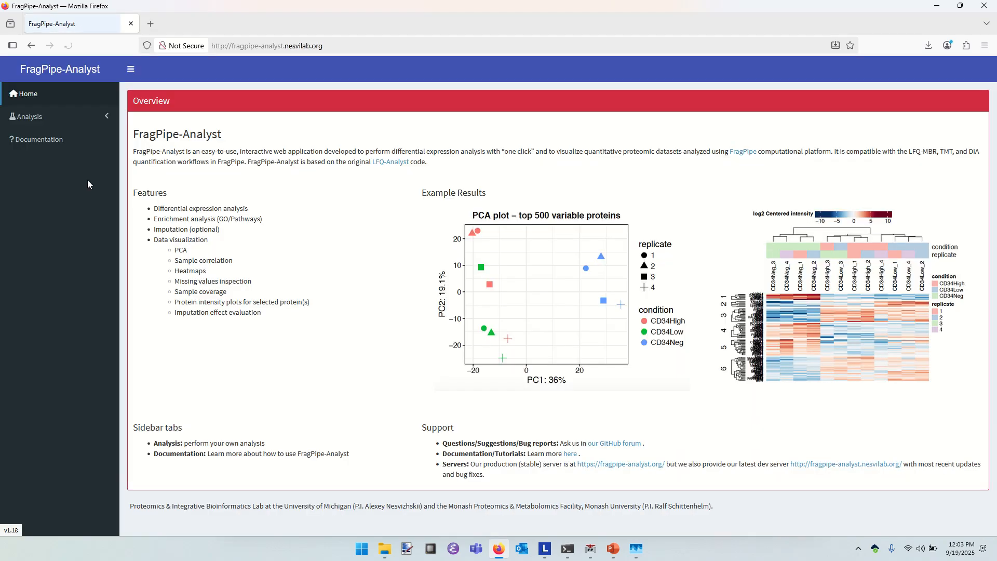
{"action": "left_click", "coordinate": [94, 122]}
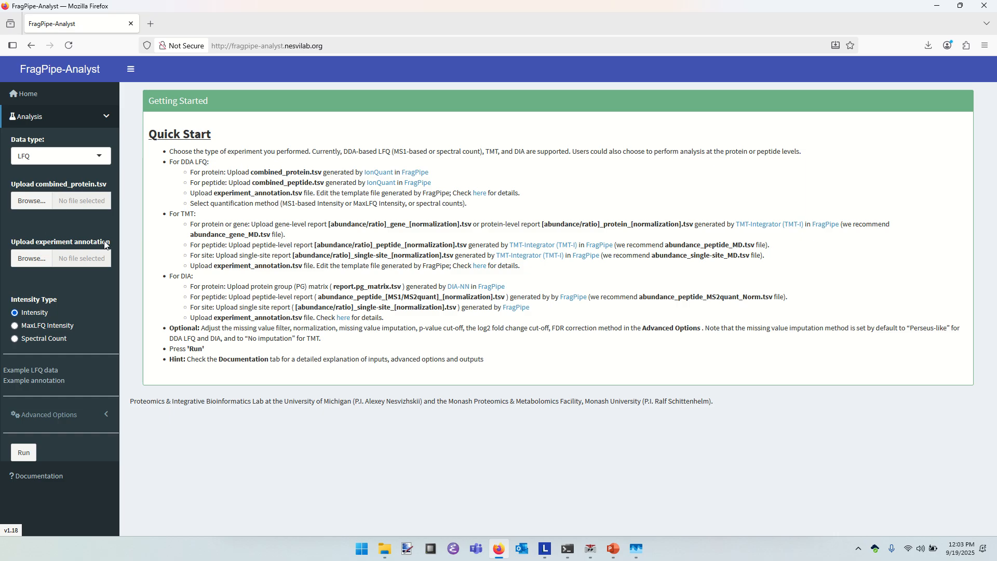
- Set the FragPipe-Analyst data type to DIA and highlight report.pg_matrix.tsv in the protein upload instructions
{"action": "left_click", "coordinate": [98, 160]}
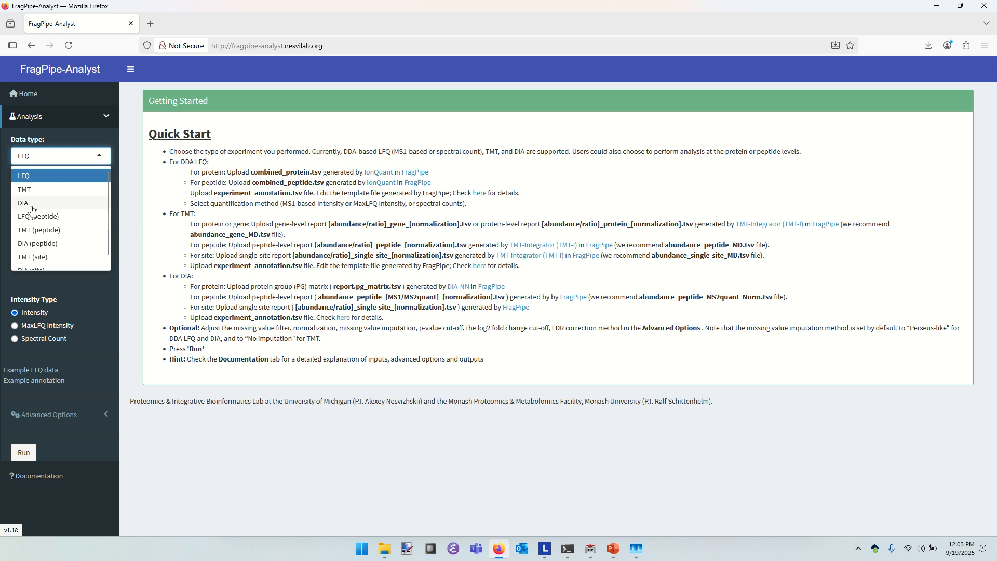
{"action": "left_click", "coordinate": [31, 209]}
{"action": "left_click", "coordinate": [99, 157]}
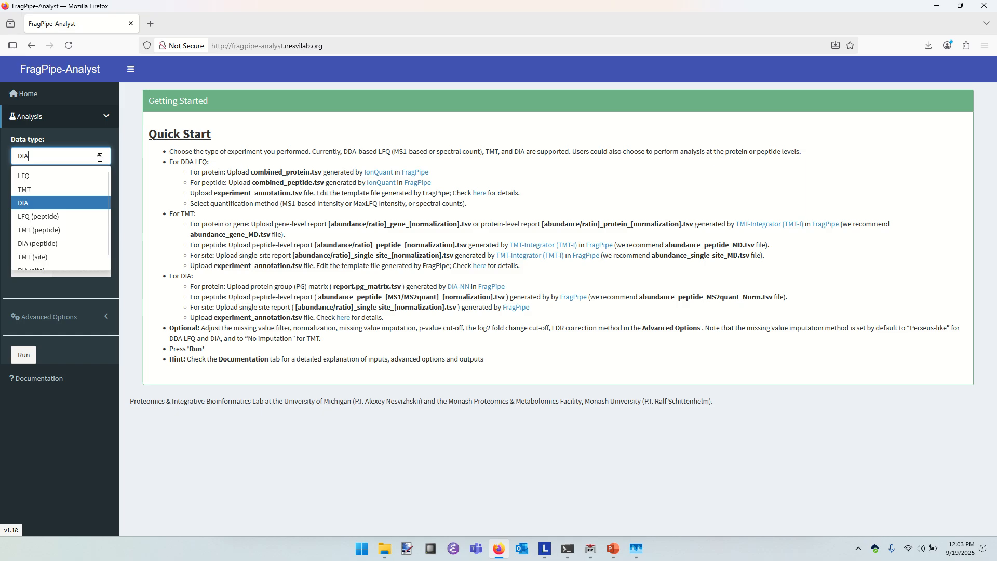
{"action": "left_click", "coordinate": [31, 207]}
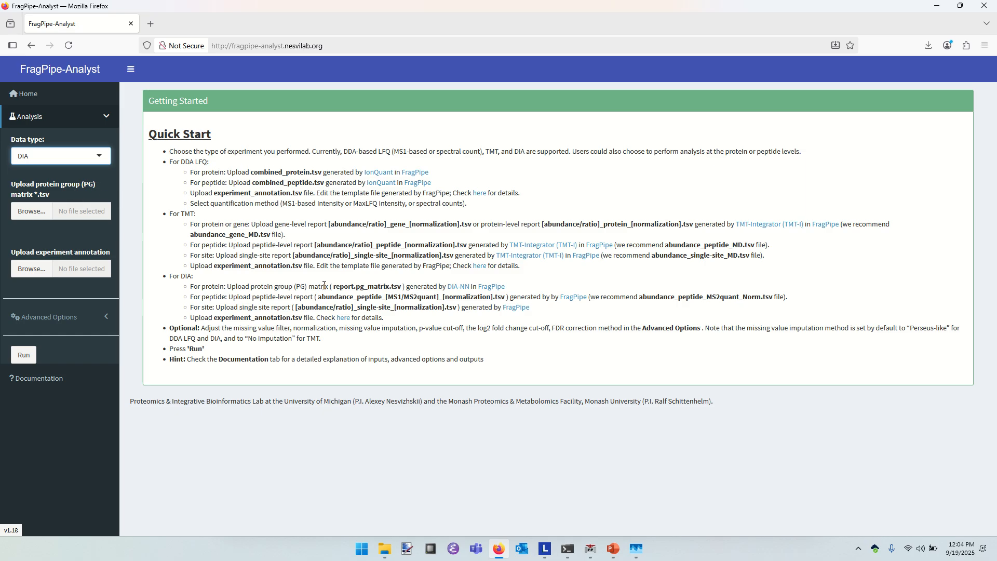
{"action": "left_click_drag", "start_coordinate": [334, 289], "coordinate": [403, 286]}
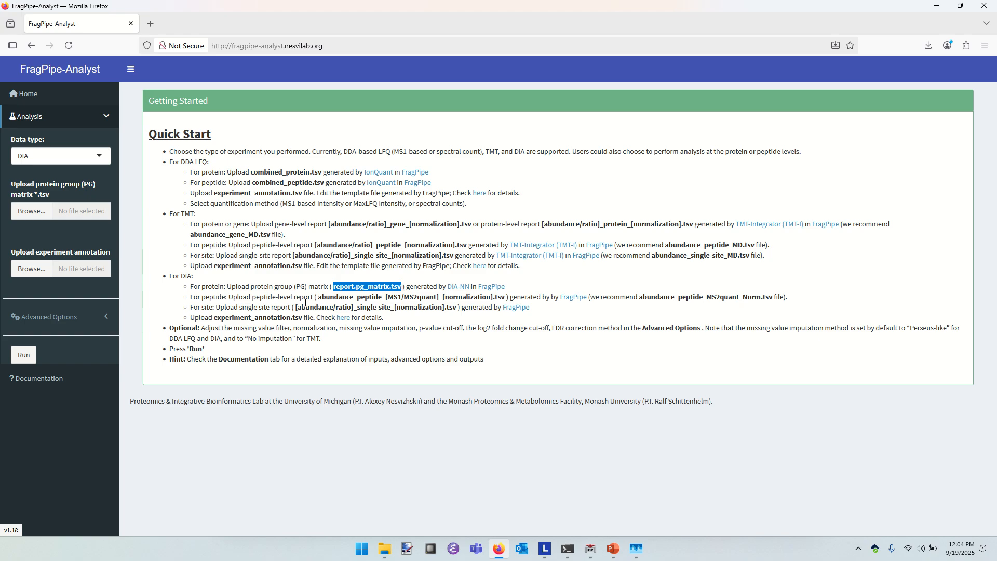
- Switch to File Explorer and examine the output files of the earlier run in the TrainingRun1-DDA folder
{"action": "key", "text": "alt+Tab"}
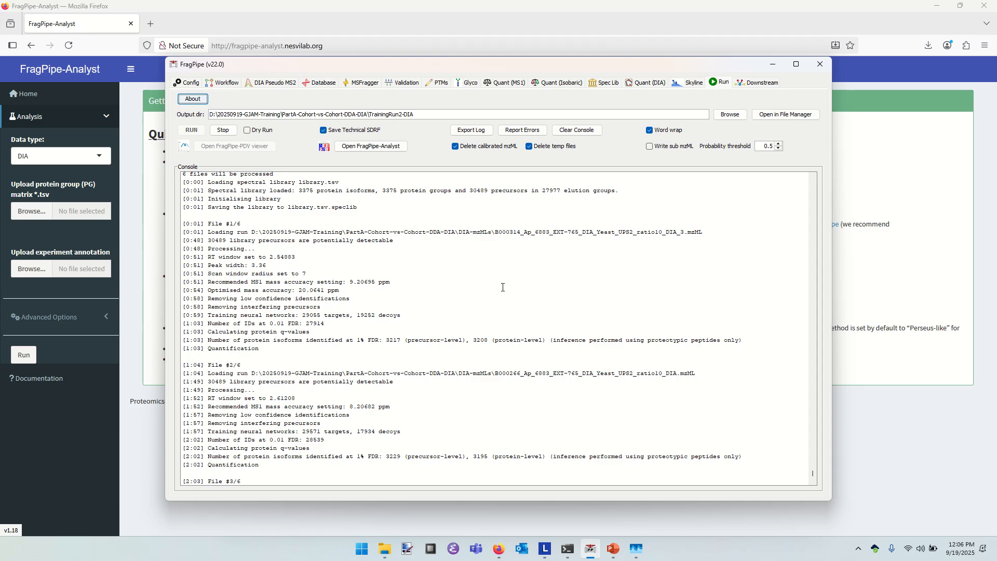
{"action": "key", "text": "alt+Tab"}
{"action": "key", "text": "Tab"}
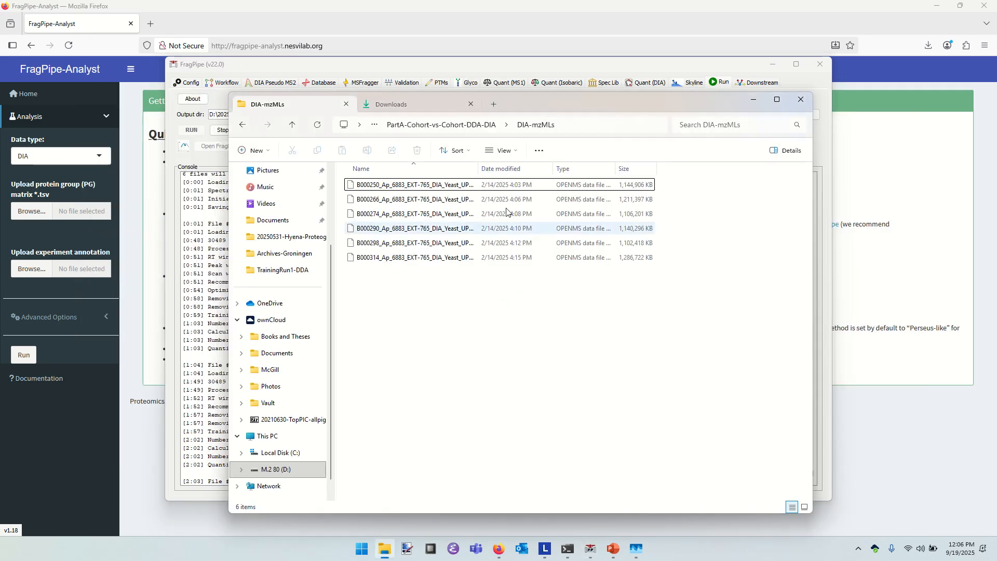
{"action": "left_click", "coordinate": [428, 125]}
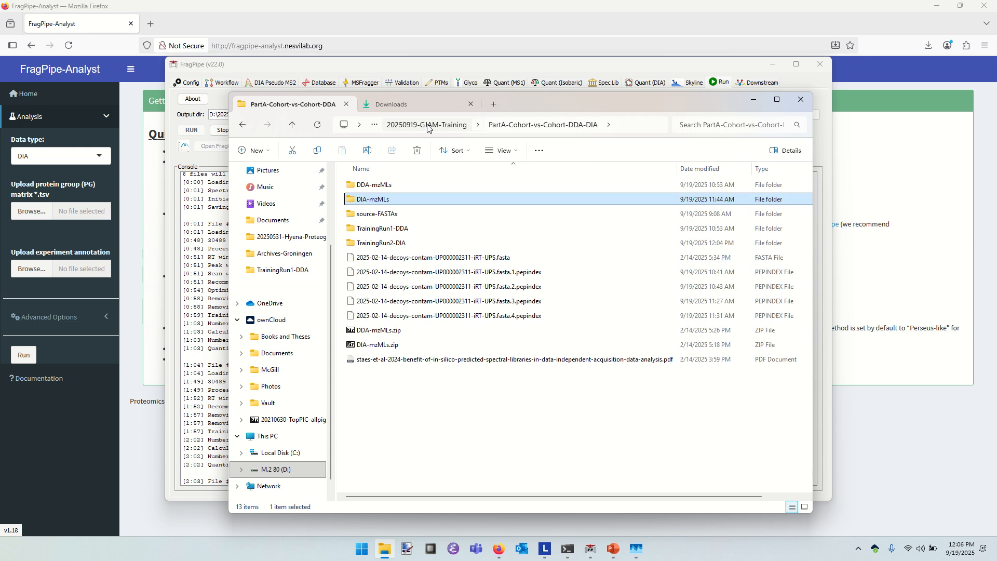
{"action": "left_click", "coordinate": [368, 231]}
{"action": "double_click", "coordinate": [368, 232]}
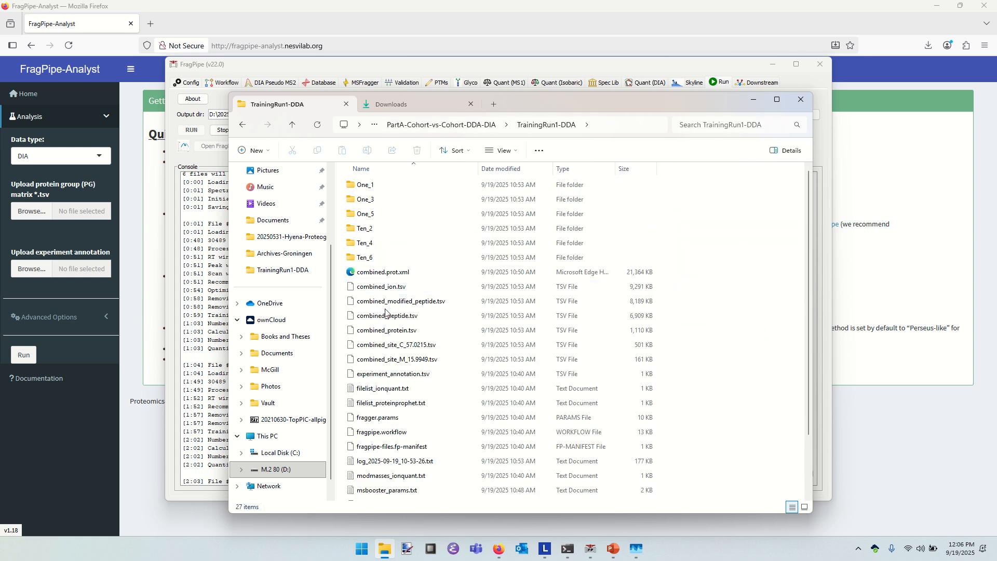
{"action": "key", "text": "r"}
{"action": "key", "text": "Up"}
{"action": "key", "text": "Up"}
{"action": "key", "text": "Up"}
{"action": "key", "text": "Up"}
{"action": "key", "text": "Up"}
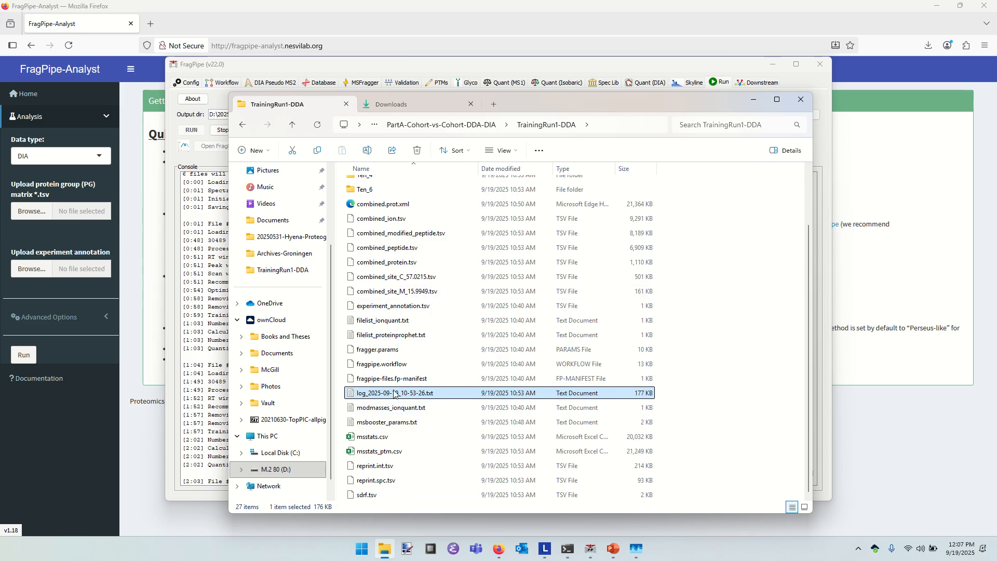
{"action": "left_click", "coordinate": [383, 352]}
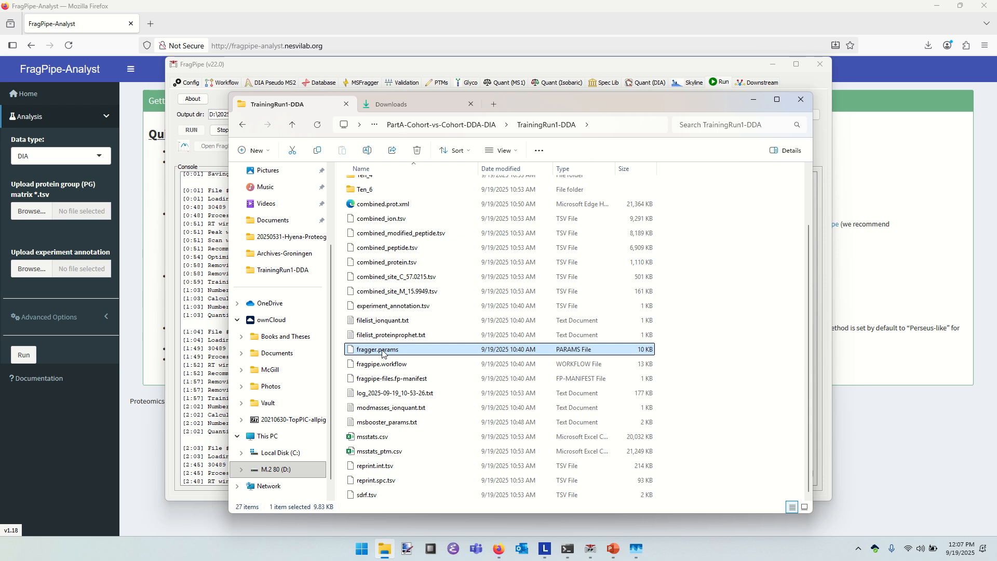
- Return to FragPipe and examine the Java exception logged under the DIA-NN propagation task in the console
{"action": "key", "text": "alt+Tab"}
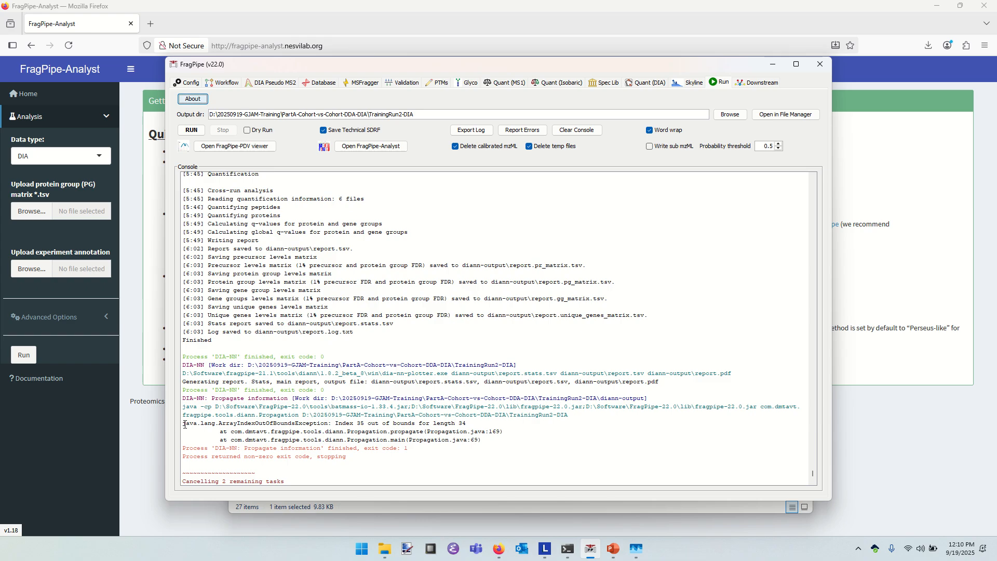
{"action": "left_click_drag", "start_coordinate": [184, 424], "coordinate": [328, 425]}
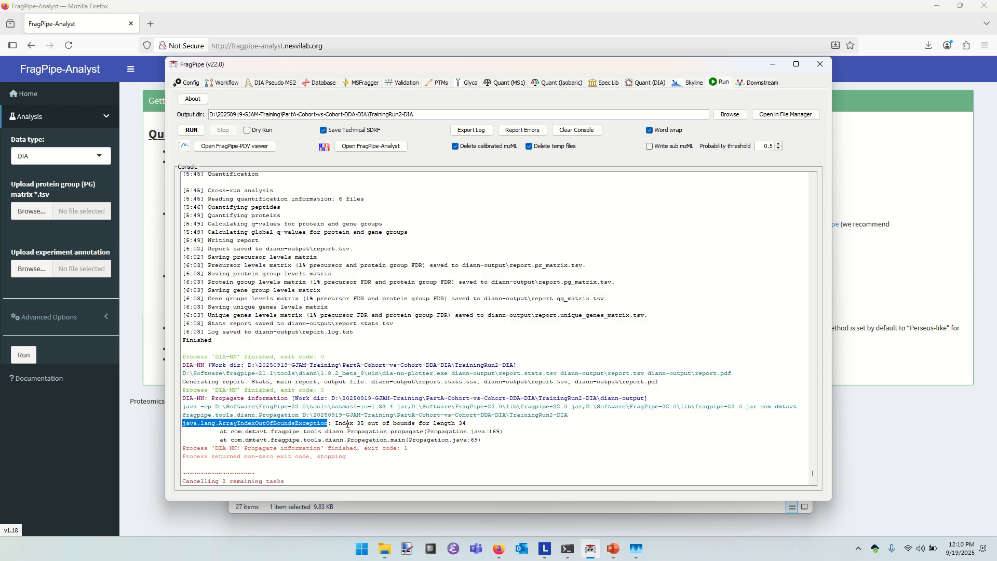
{"action": "left_click", "coordinate": [348, 424]}
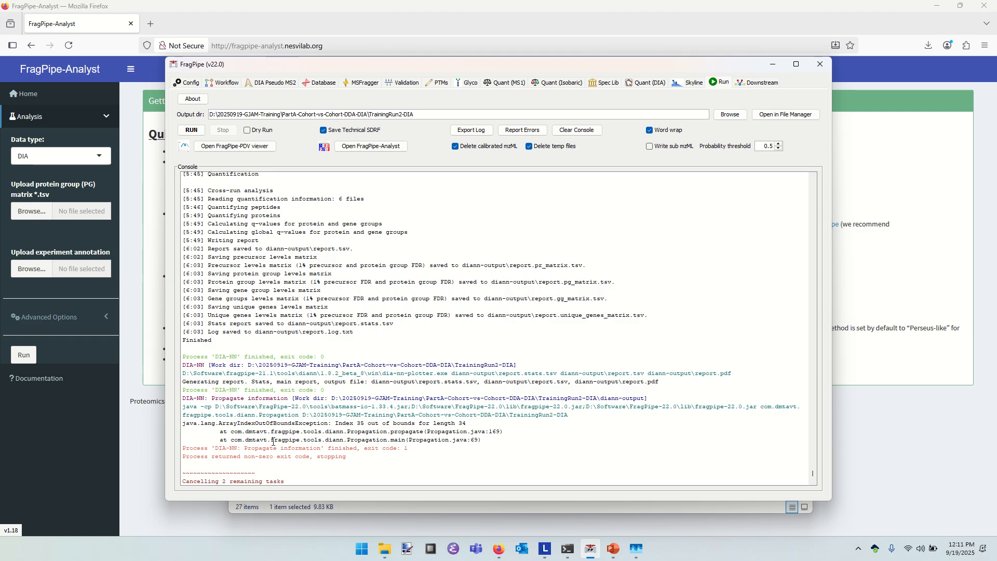
- Open the TrainingRun2-DIA folder in File Explorer, sort its files by type and show the end of the list
{"action": "key", "text": "alt+Tab"}
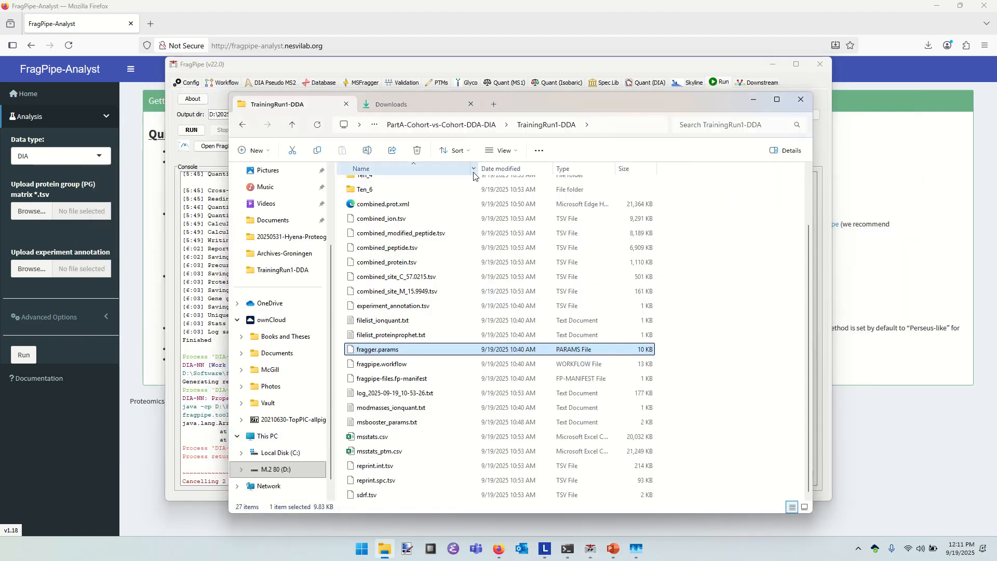
{"action": "left_click", "coordinate": [457, 125]}
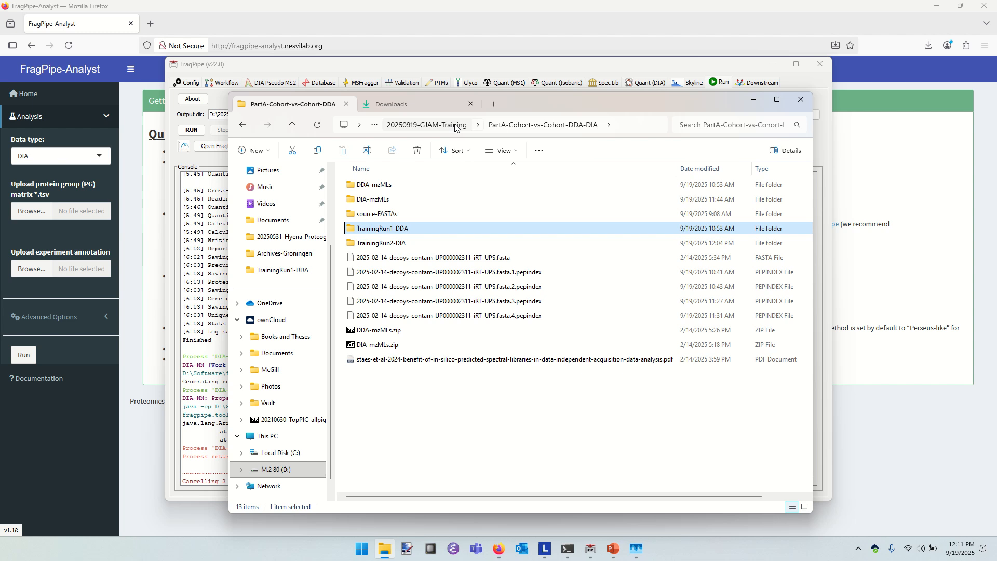
{"action": "double_click", "coordinate": [376, 246]}
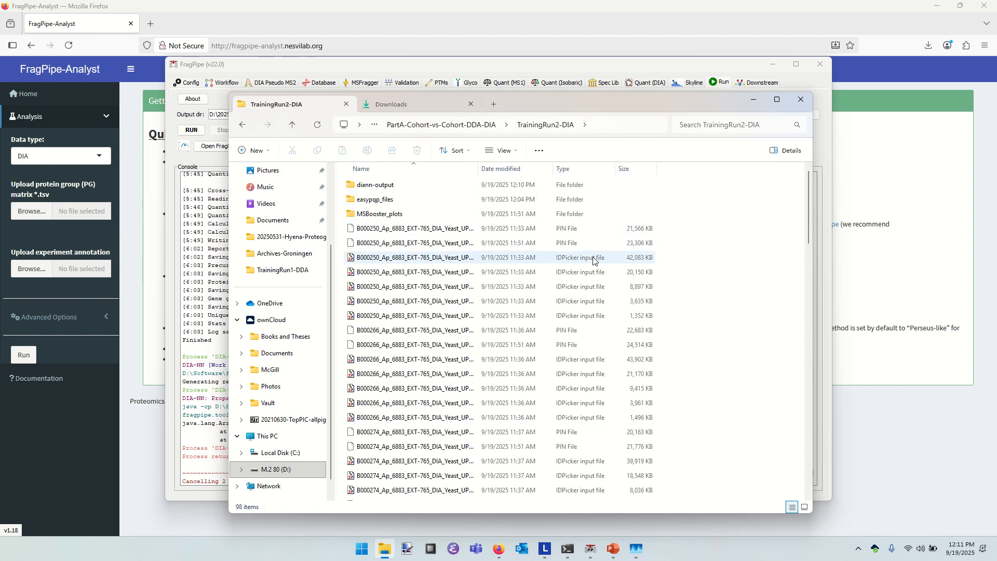
{"action": "left_click", "coordinate": [585, 173]}
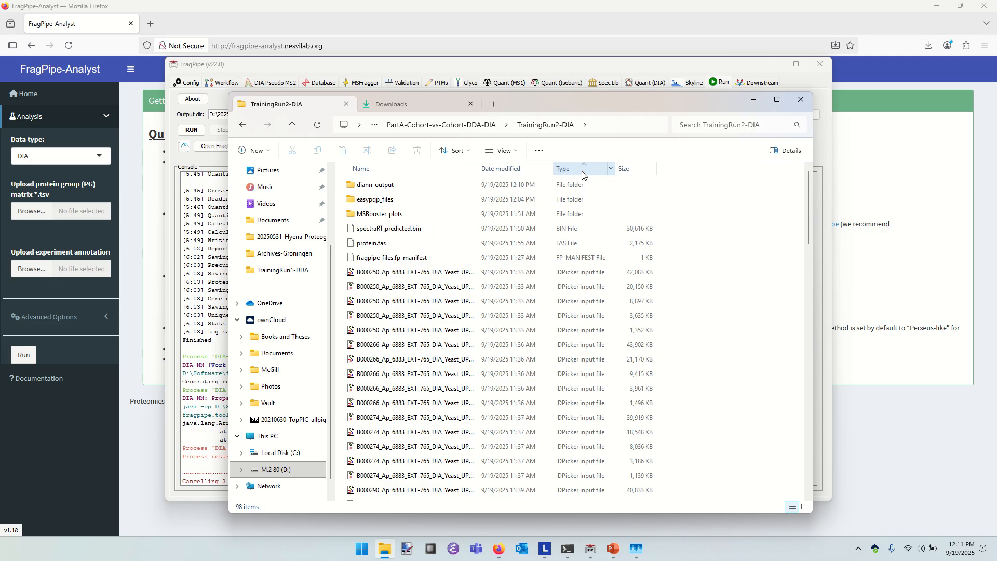
{"action": "key", "text": "End"}
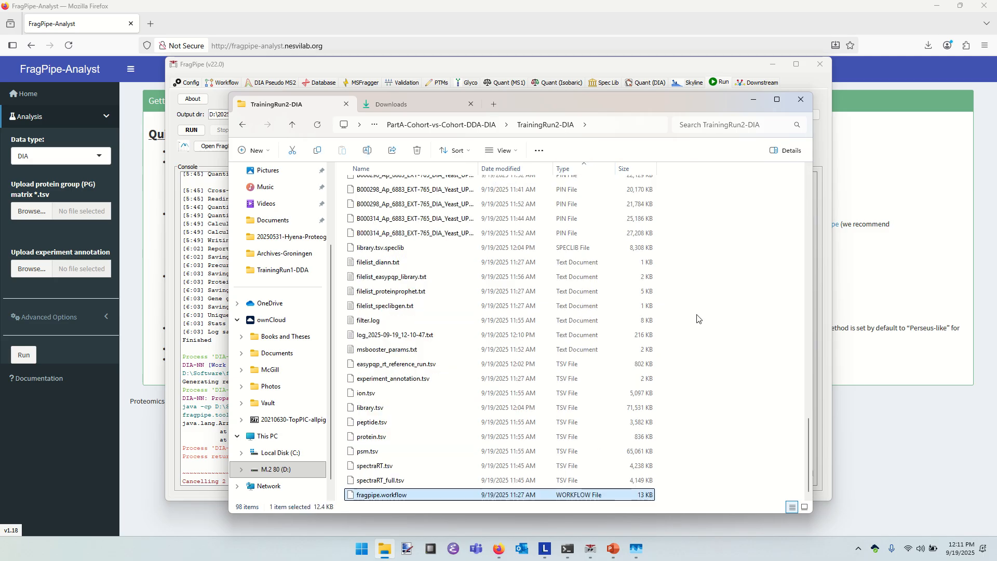
- Look through the text and TSV files of TrainingRun2-DIA and select experiment_annotation.tsv
{"action": "key", "text": "Up"}
{"action": "key", "text": "Up"}
{"action": "key", "text": "Up"}
{"action": "key", "text": "Up"}
{"action": "key", "text": "Up"}
{"action": "key", "text": "Up"}
{"action": "key", "text": "Up"}
{"action": "key", "text": "Up"}
{"action": "key", "text": "Up"}
{"action": "key", "text": "Up"}
{"action": "key", "text": "Up"}
{"action": "key", "text": "Up"}
{"action": "key", "text": "Up"}
{"action": "key", "text": "Up"}
{"action": "key", "text": "Up"}
{"action": "key", "text": "Up"}
{"action": "key", "text": "Up"}
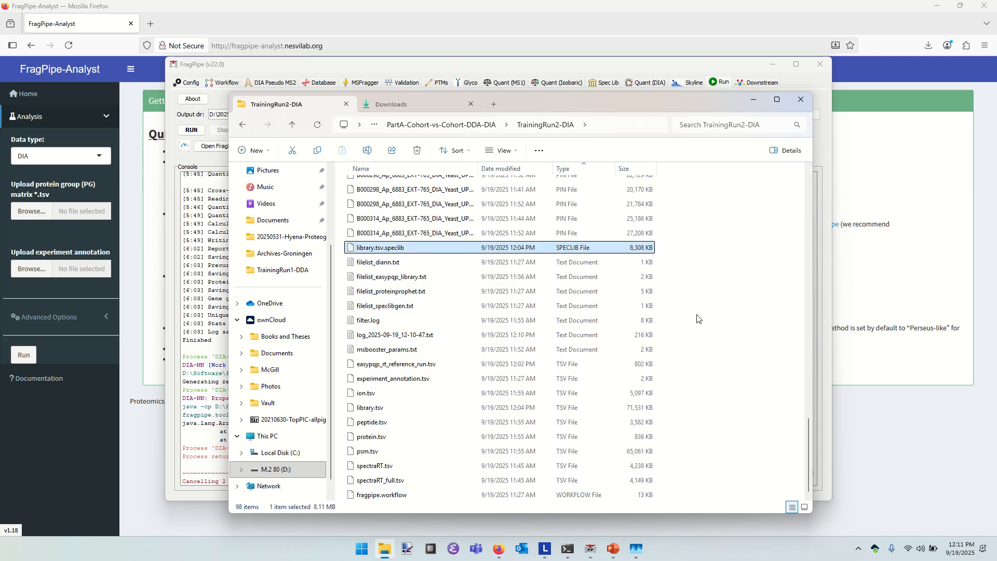
{"action": "key", "text": "Down"}
{"action": "key", "text": "Down"}
{"action": "key", "text": "Down"}
{"action": "key", "text": "Down"}
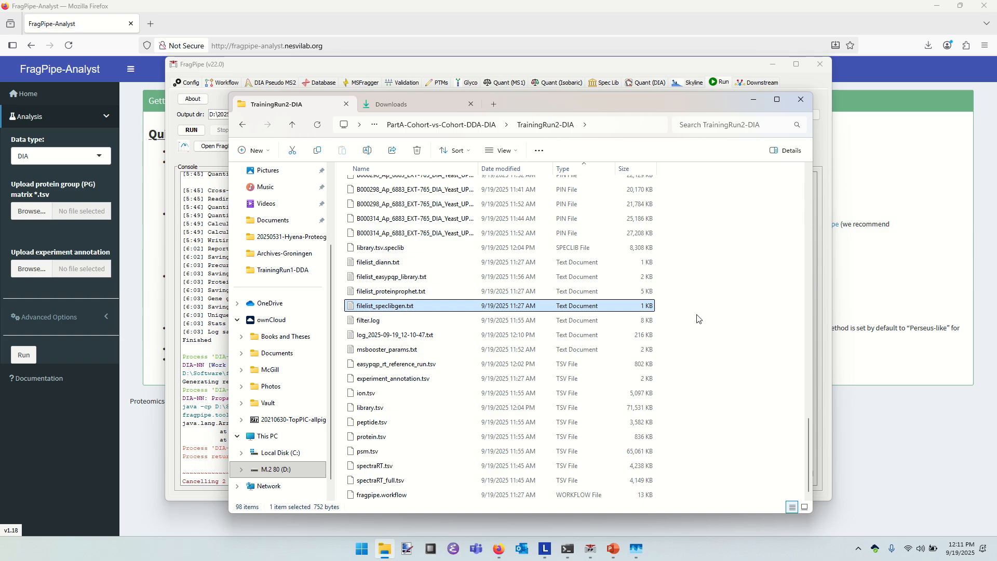
{"action": "key", "text": "Down"}
{"action": "key", "text": "Down"}
{"action": "key", "text": "Down"}
{"action": "key", "text": "Down"}
{"action": "key", "text": "Down"}
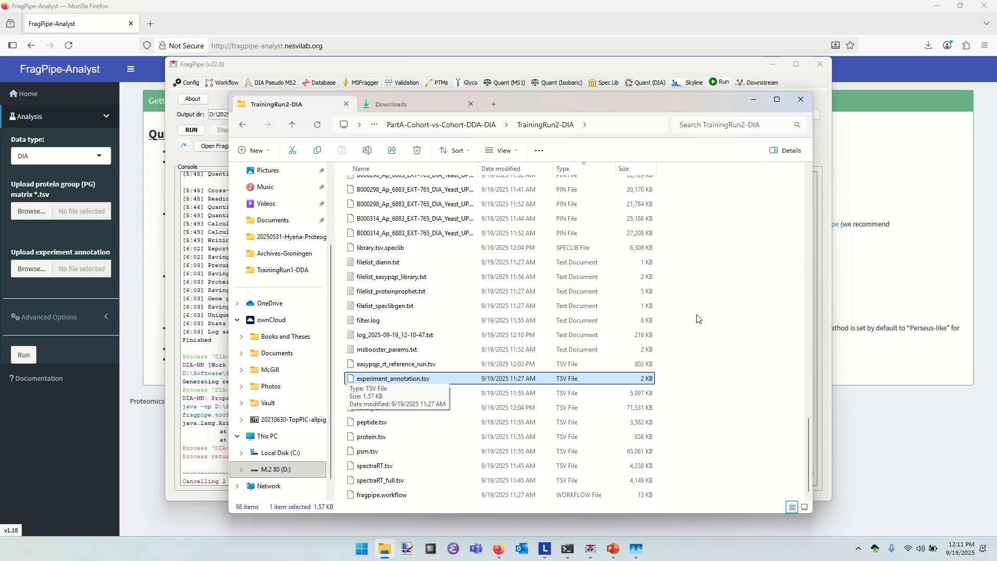
- Sort the TrainingRun2-DIA files by name and look for the protein group matrix among the files starting with p
{"action": "left_click", "coordinate": [418, 169]}
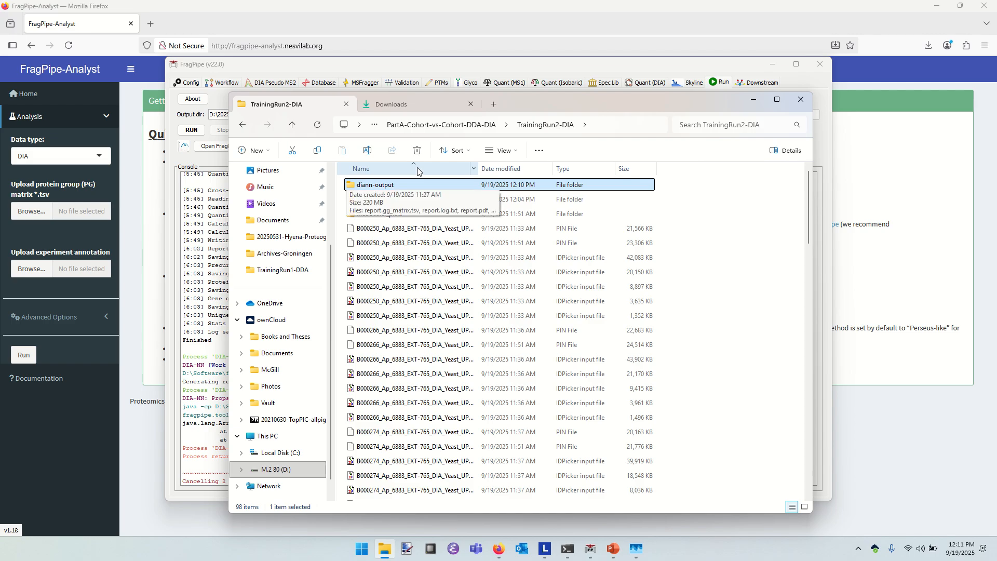
{"action": "key", "text": "p"}
{"action": "key", "text": "Down"}
{"action": "key", "text": "Down"}
{"action": "key", "text": "Down"}
{"action": "key", "text": "Down"}
{"action": "key", "text": "Down"}
{"action": "key", "text": "Down"}
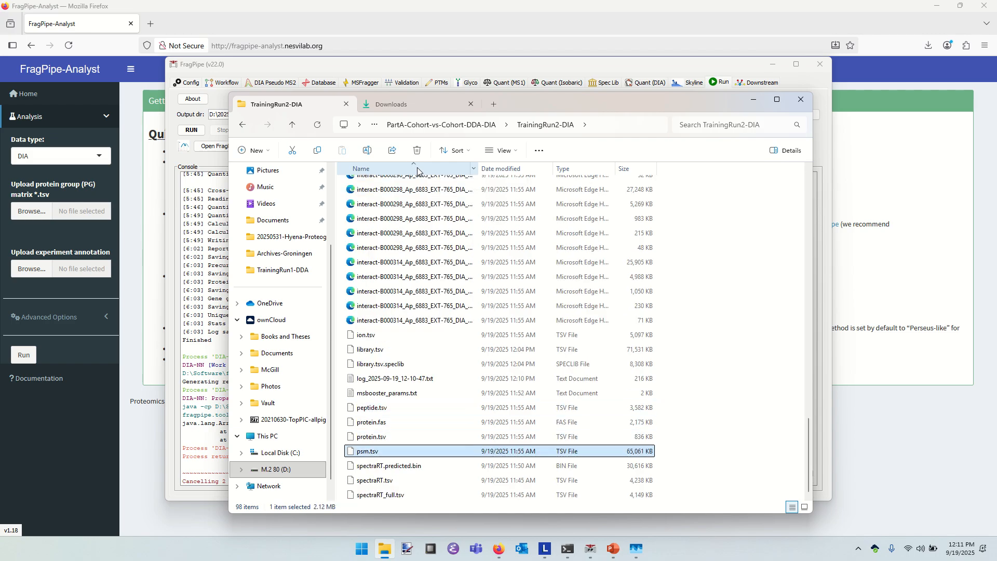
{"action": "key", "text": "Up"}
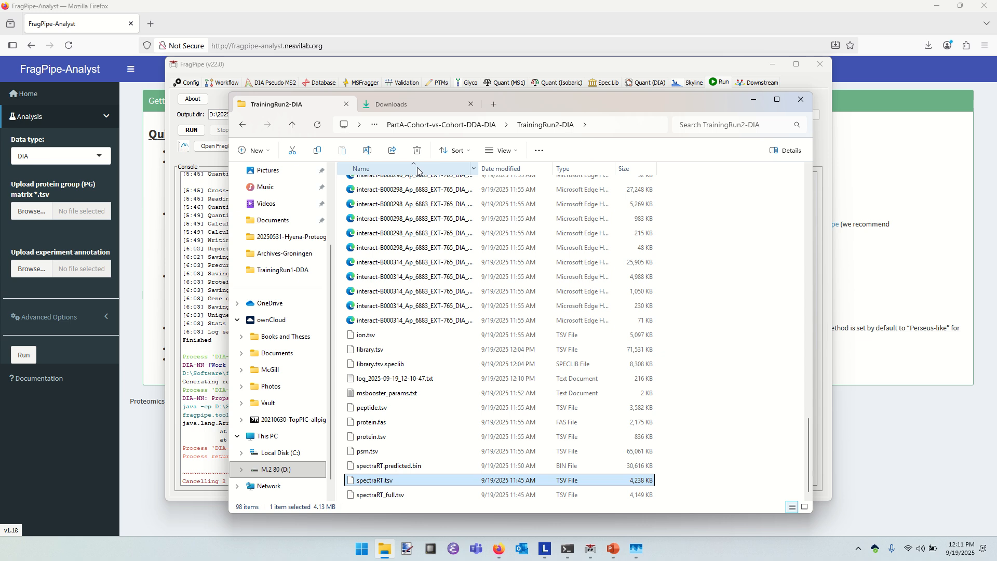
- Open the diann-output subfolder and select report.pg_matrix.tsv
{"action": "key", "text": "Home"}
{"action": "key", "text": "Down"}
{"action": "key", "text": "Up"}
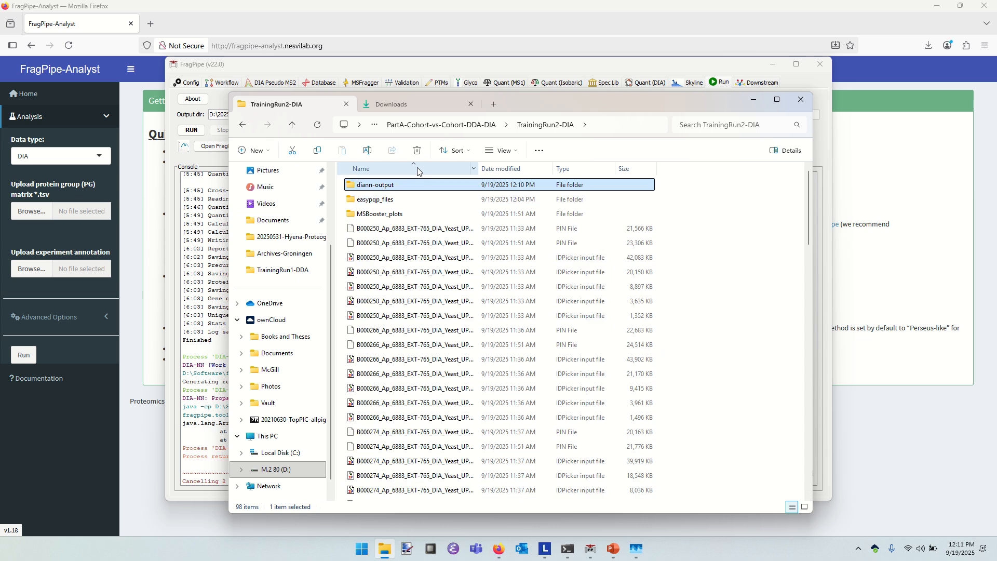
{"action": "key", "text": "Return"}
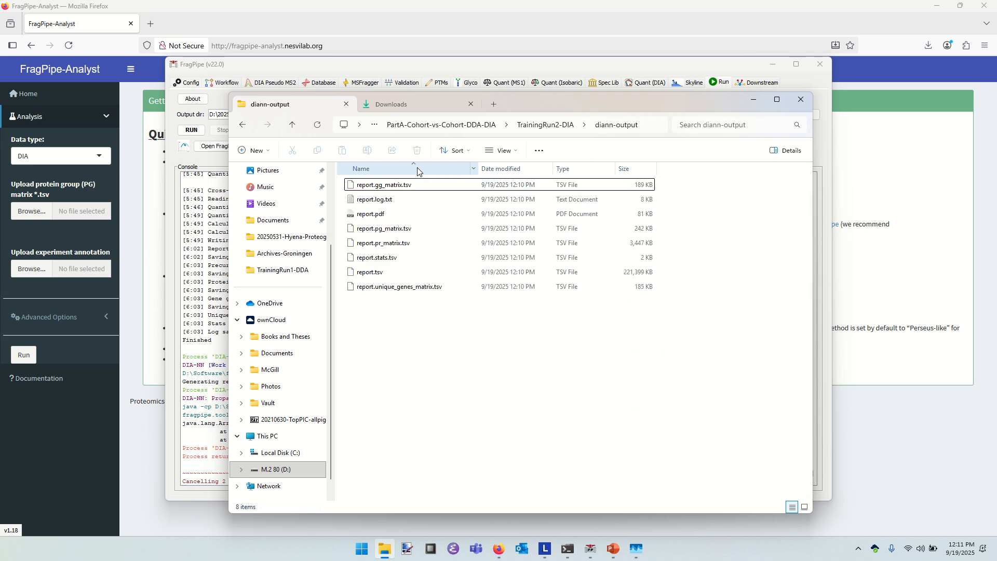
{"action": "key", "text": "Down"}
{"action": "key", "text": "Down"}
{"action": "key", "text": "Down"}
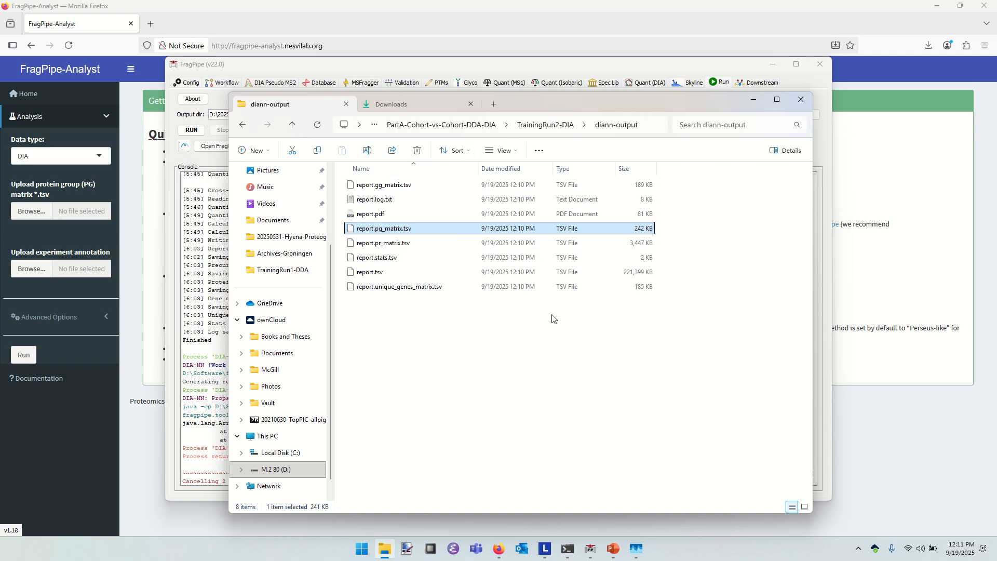
- Return to the TrainingRun2-DIA folder and locate experiment_annotation.tsv in the name-sorted list
{"action": "key", "text": "alt+Left"}
{"action": "key", "text": "e"}
{"action": "key", "text": "e"}
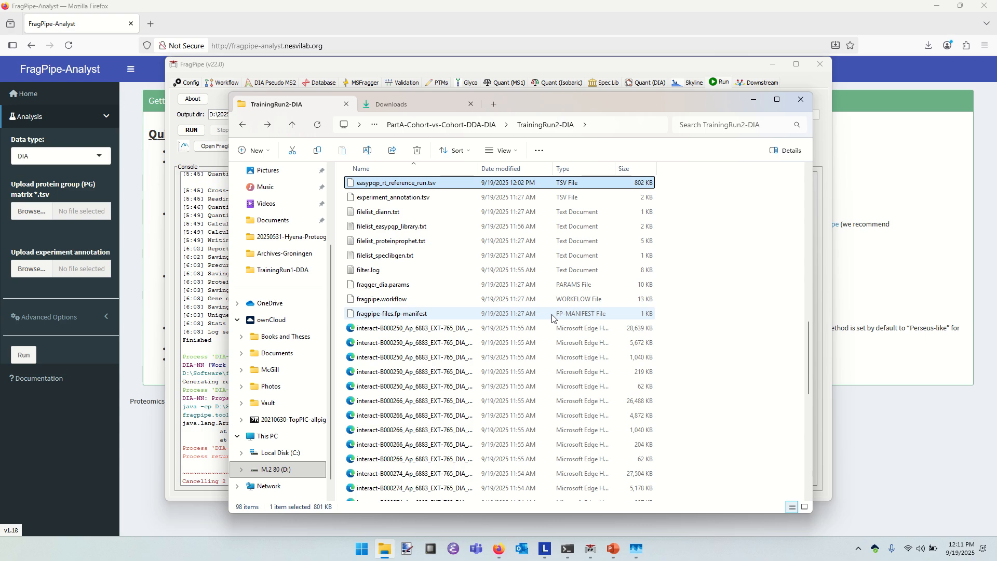
{"action": "key", "text": "e"}
{"action": "key", "text": "e"}
{"action": "key", "text": "e"}
{"action": "key", "text": "e"}
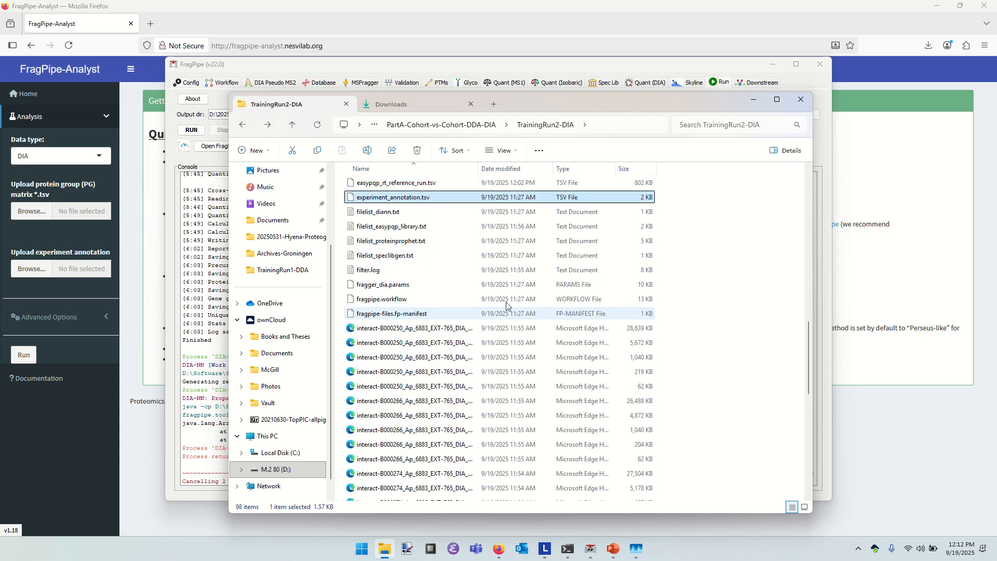
- Switch to FragPipe-Analyst and upload report.pg_matrix.tsv from TrainingRun2-DIA's diann-output folder as the protein group matrix
{"action": "left_click", "coordinate": [34, 212]}
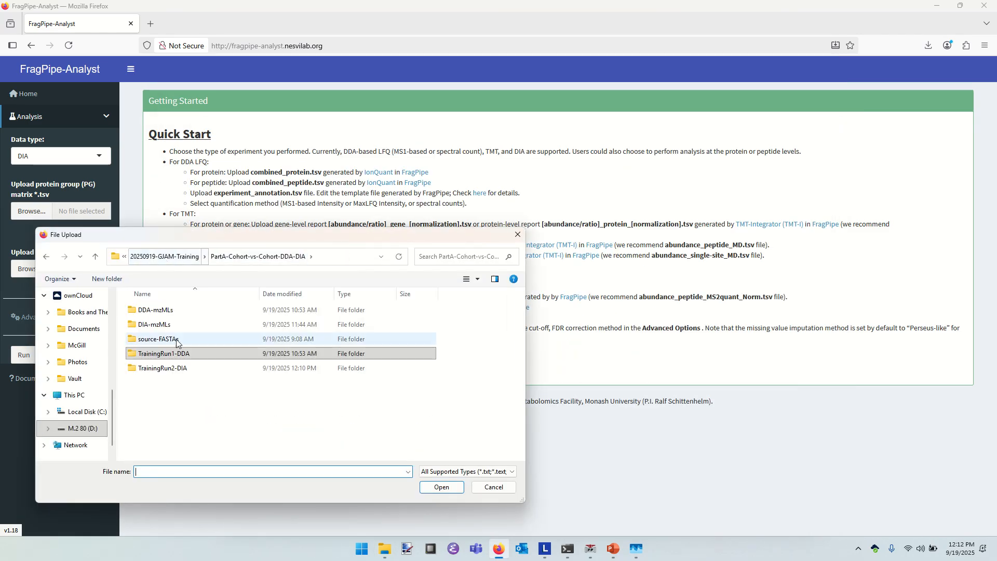
{"action": "double_click", "coordinate": [171, 368]}
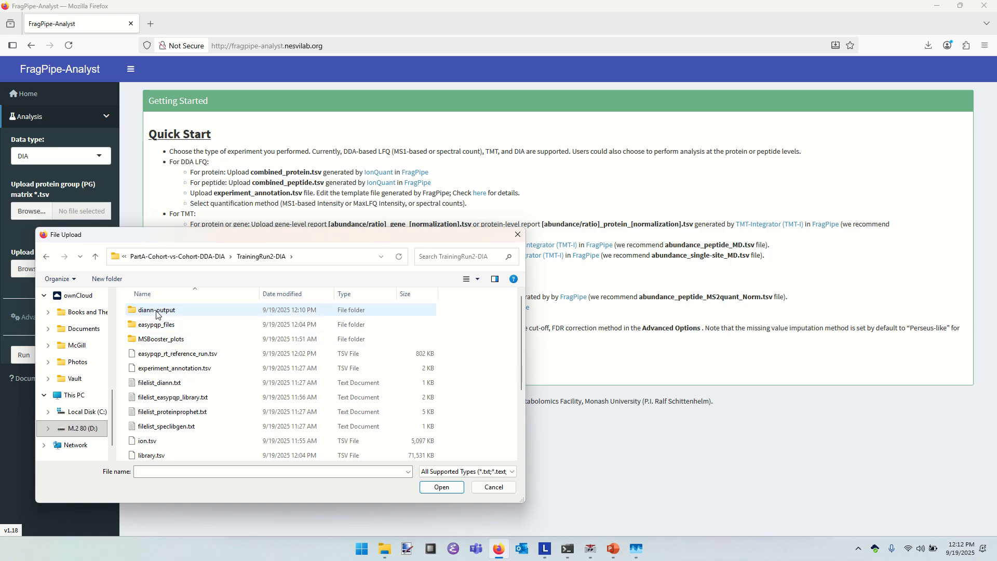
{"action": "double_click", "coordinate": [156, 311]}
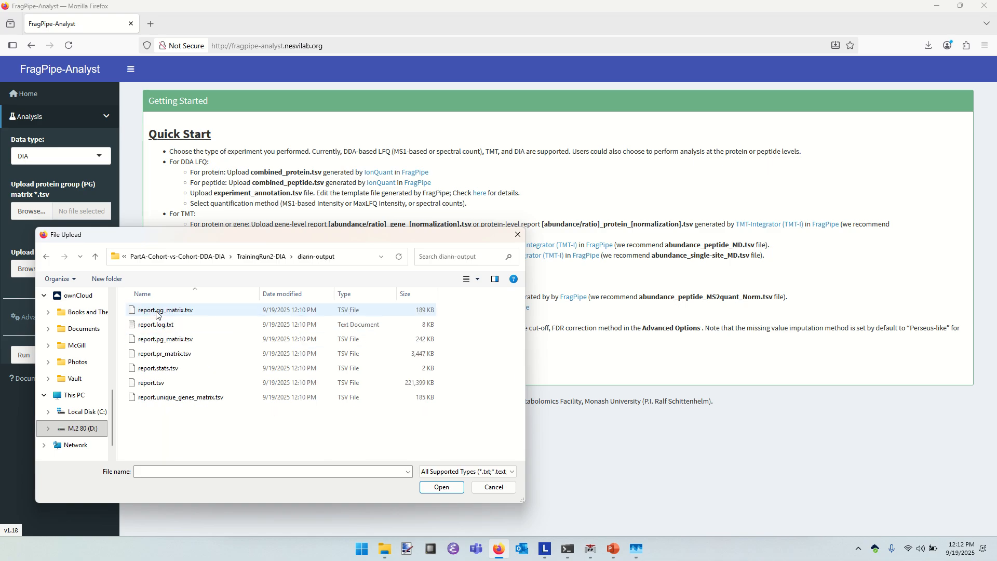
{"action": "double_click", "coordinate": [145, 344]}
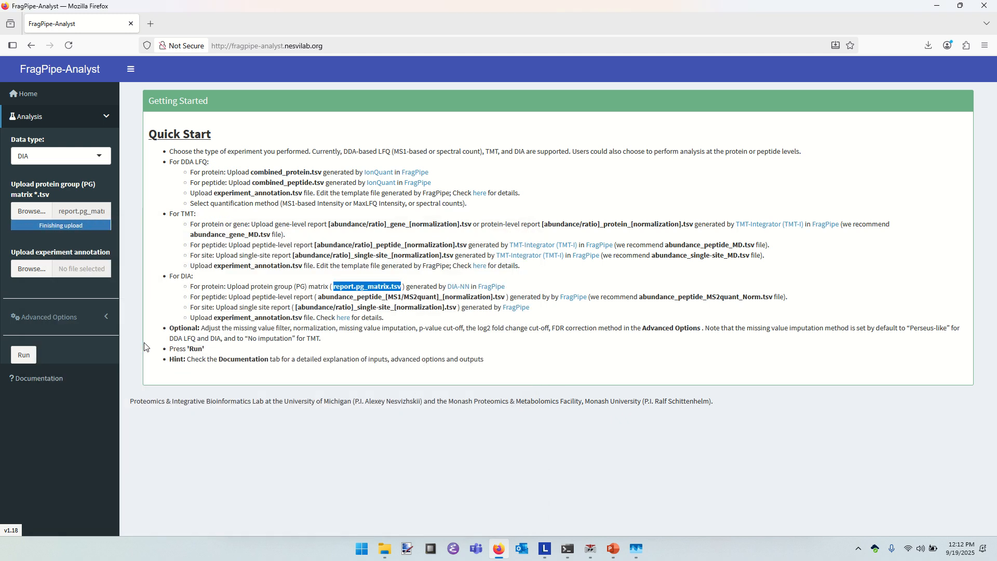
- Upload experiment_annotation.tsv from the TrainingRun2-DIA folder as the experiment annotation
{"action": "left_click", "coordinate": [30, 269]}
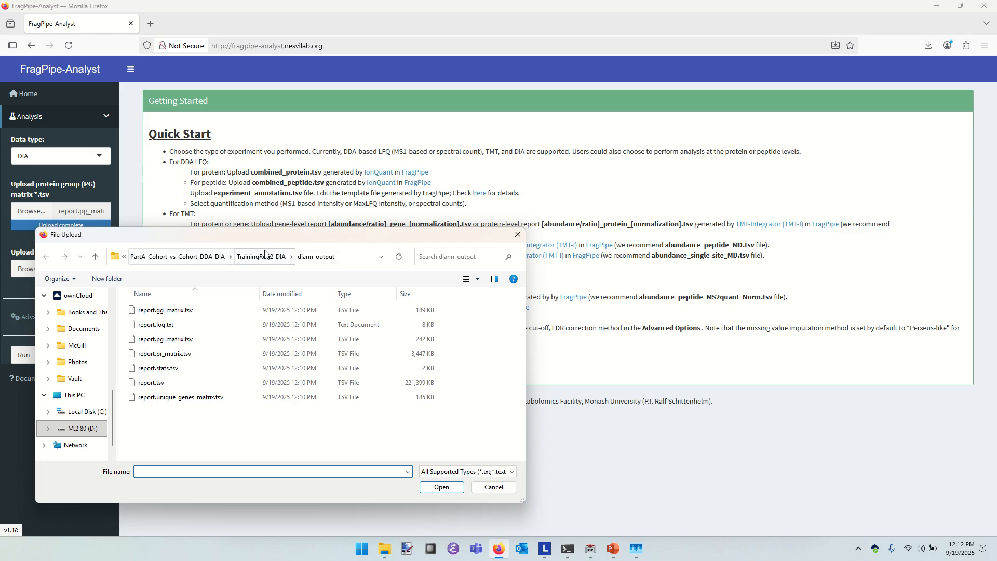
{"action": "left_click", "coordinate": [262, 258]}
{"action": "type", "text": "e"}
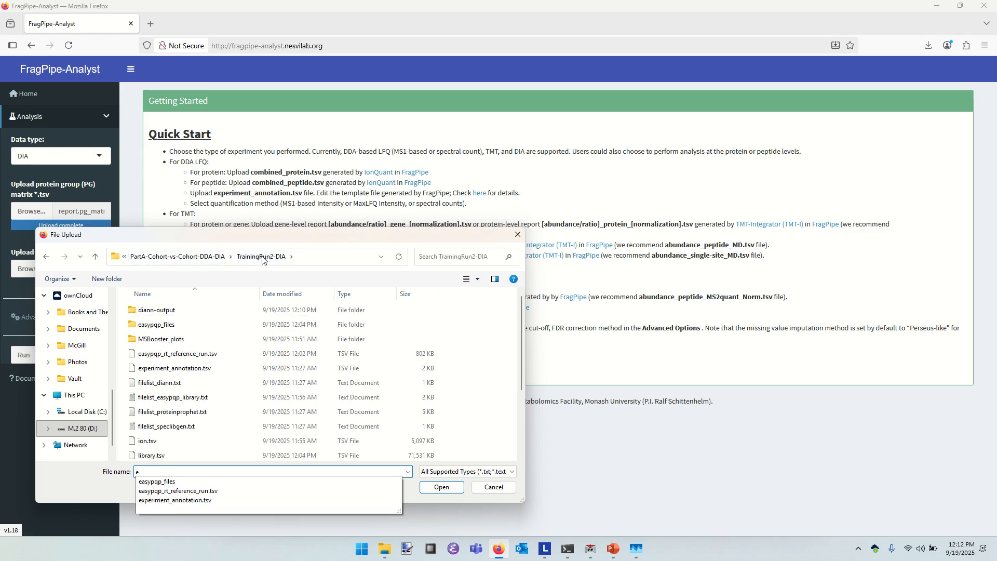
{"action": "type", "text": "xp"}
{"action": "key", "text": "Down"}
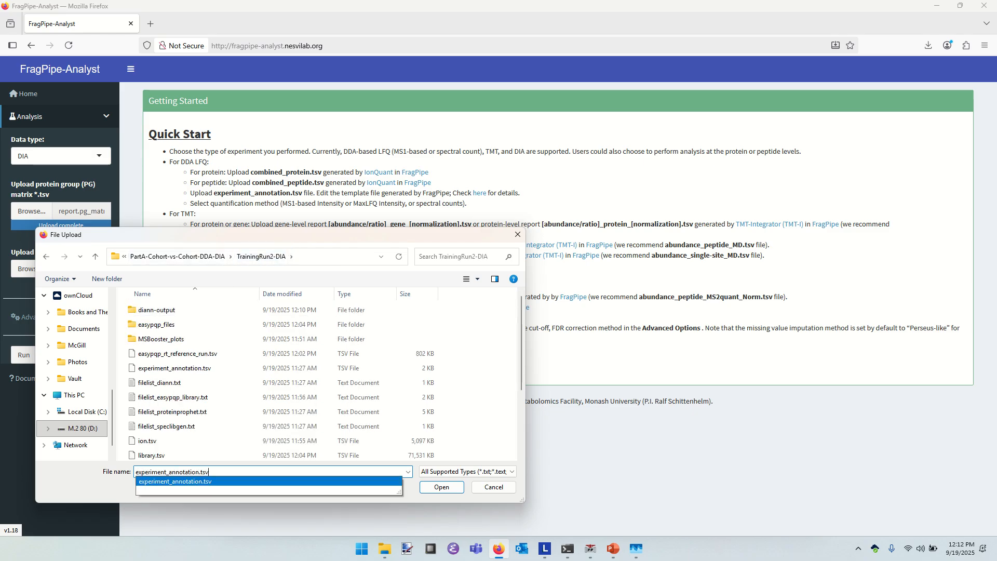
{"action": "key", "text": "Tab"}
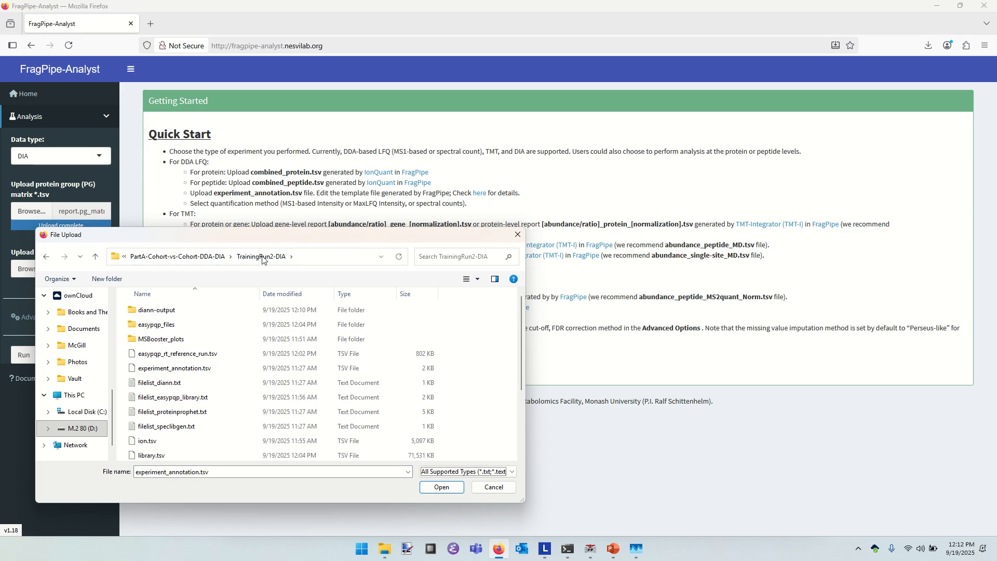
{"action": "left_click", "coordinate": [453, 489]}
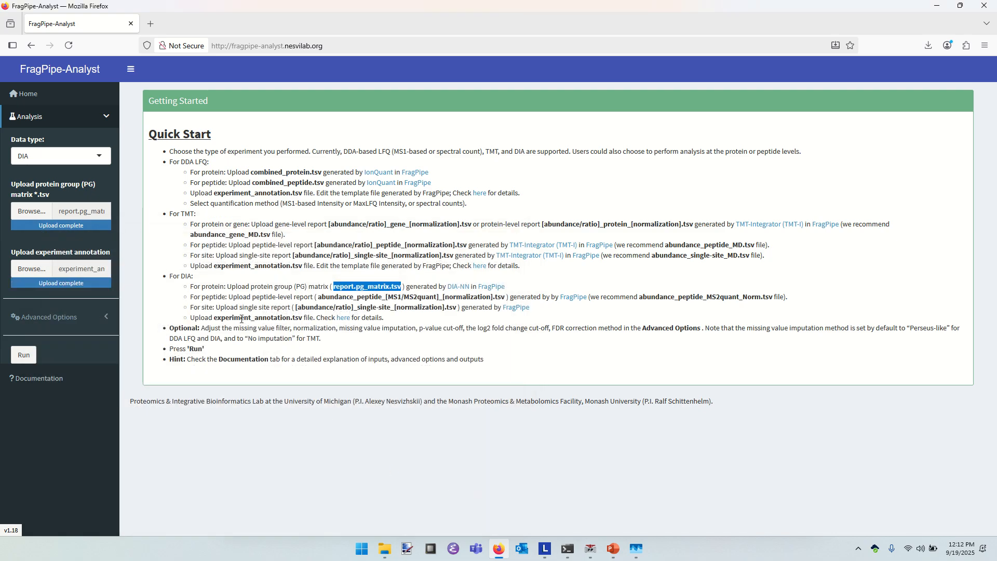
- Run the DIA analysis and examine the results table and the One_vs_Ten volcano plot
{"action": "left_click", "coordinate": [19, 354]}
{"action": "mouse_move", "coordinate": [281, 1]}
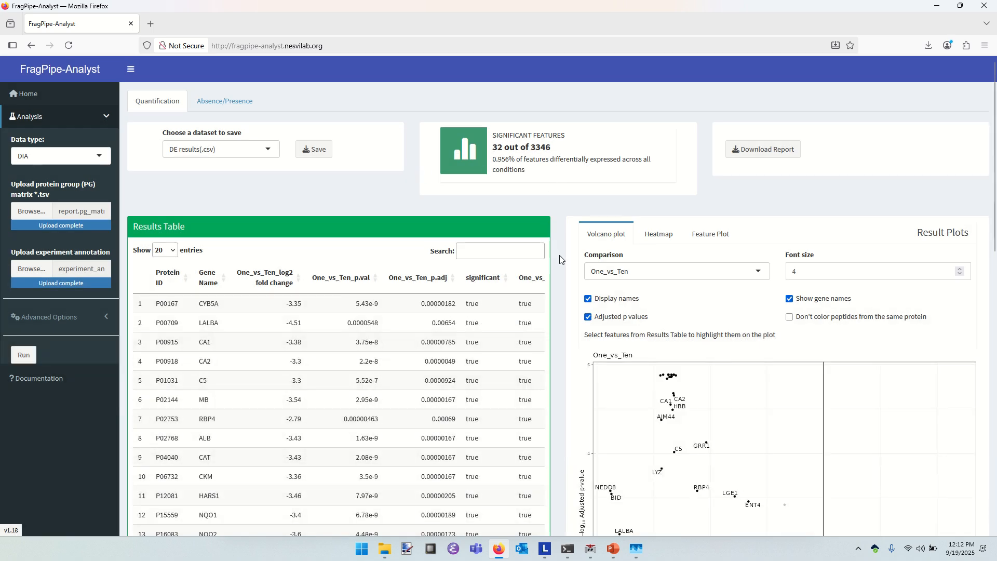
{"action": "scroll", "coordinate": [560, 254], "scroll_direction": "down", "scroll_amount": 3}
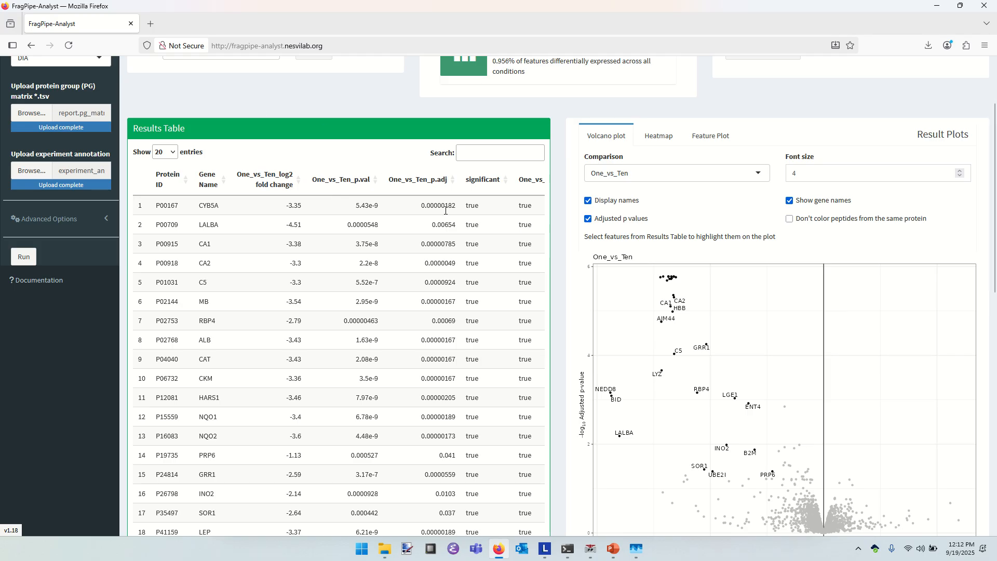
{"action": "scroll", "coordinate": [559, 341], "scroll_direction": "down", "scroll_amount": 1}
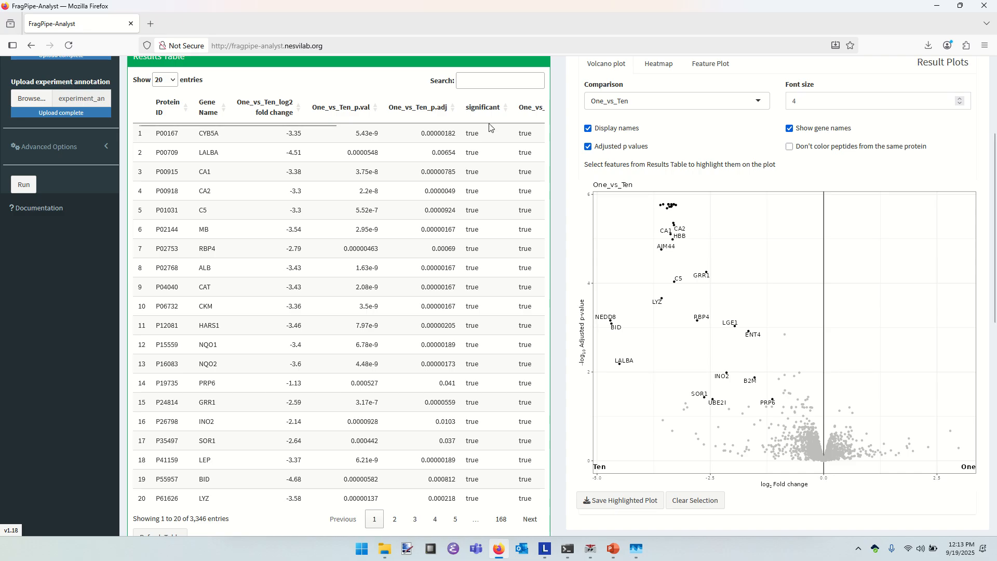
{"action": "mouse_move", "coordinate": [352, 6]}
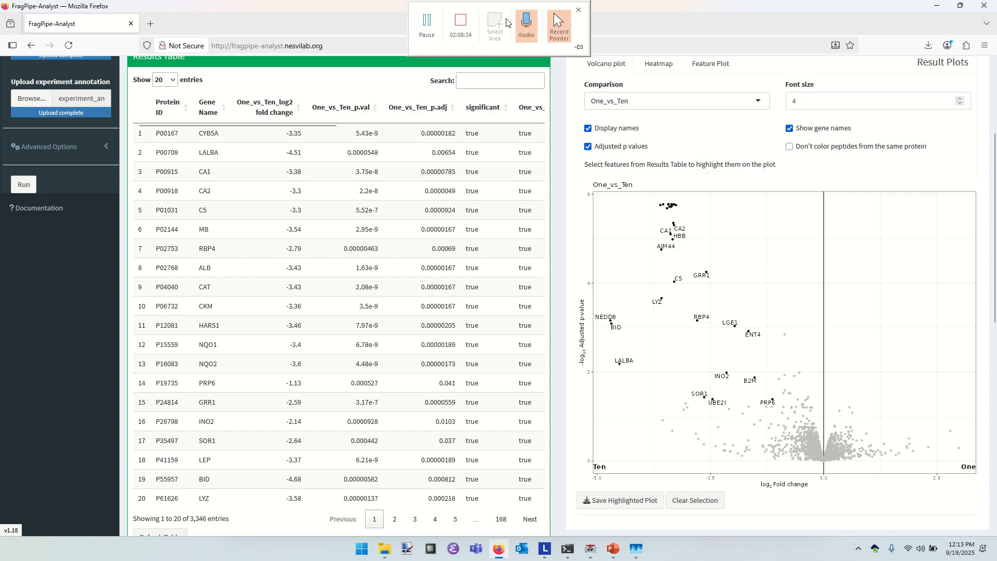